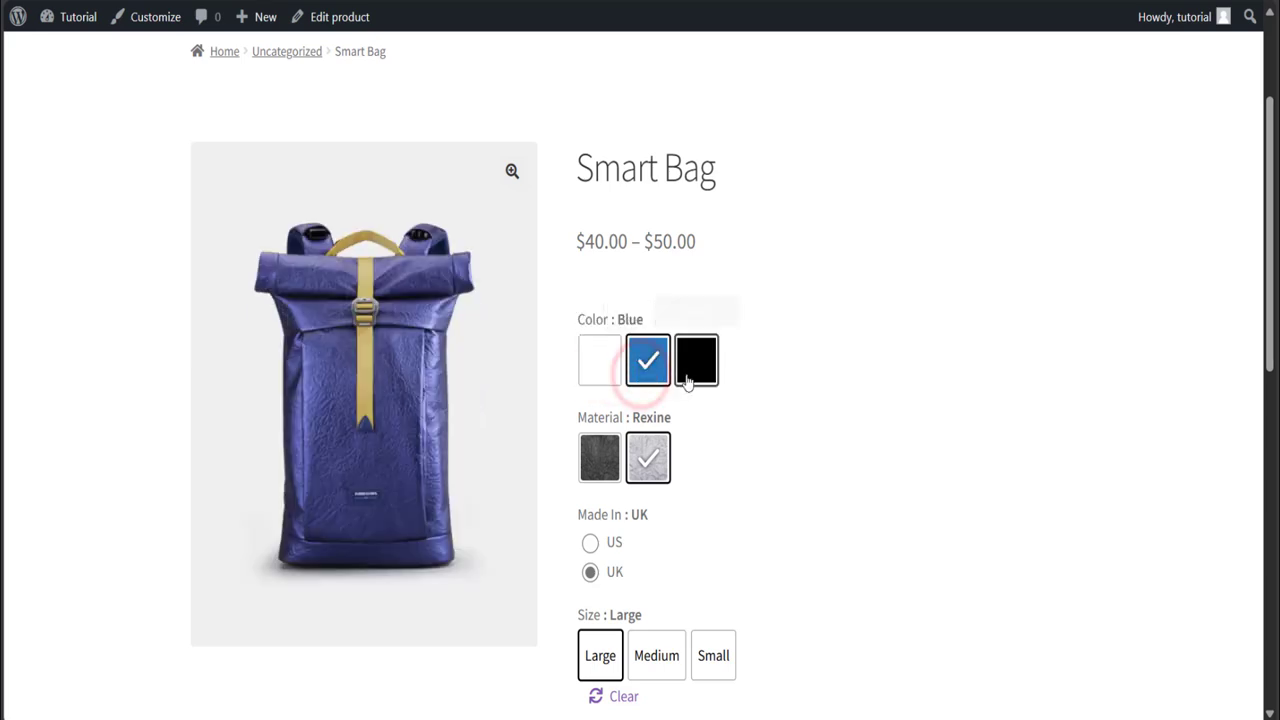
Step: Preview the Smart Bag product in its black, white and blue color swatches
left_click(695, 370)
left_click(605, 366)
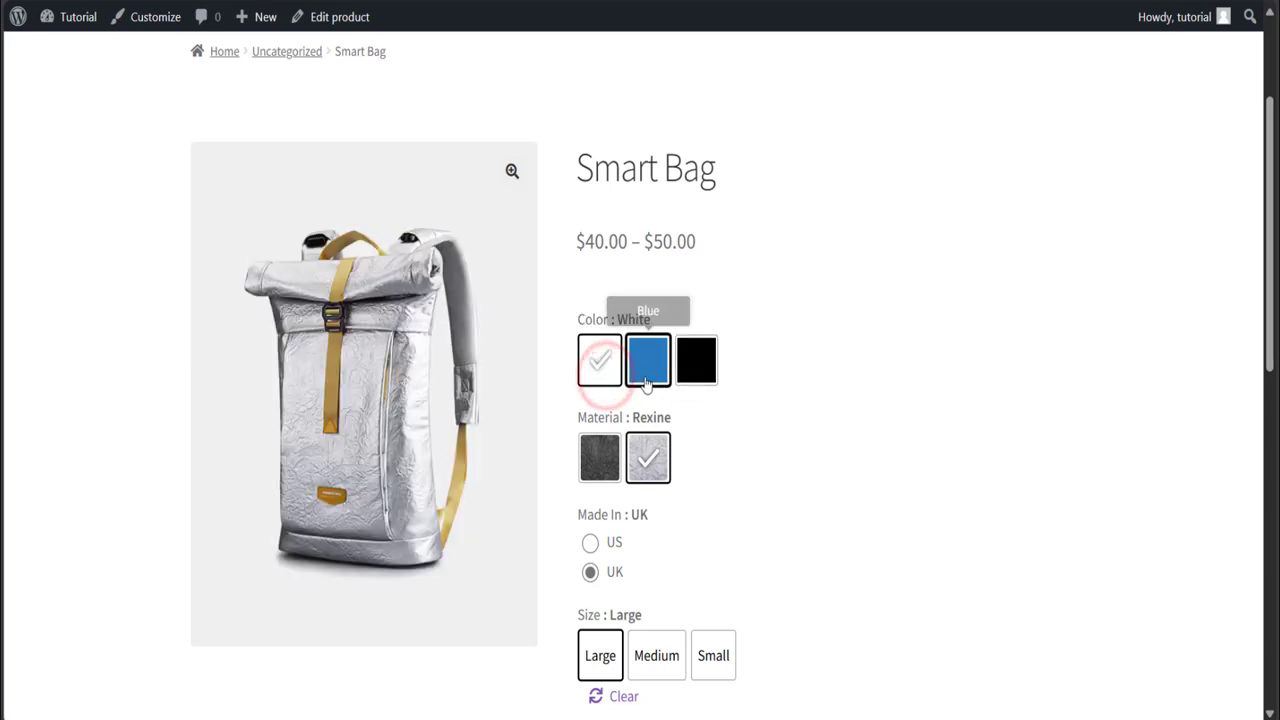
left_click(647, 366)
left_click(695, 372)
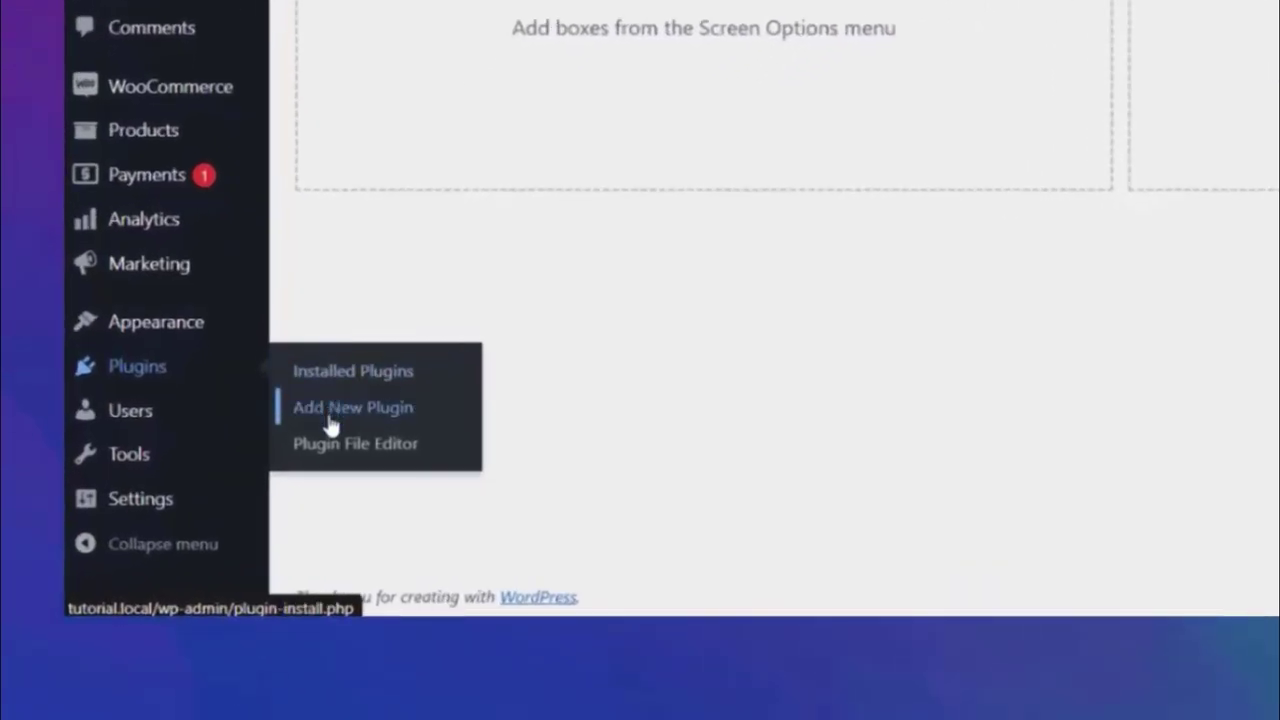
Step: Search the plugin directory for "Variation Swatches" and install Variation Swatches for WooCommerce
left_click(331, 410)
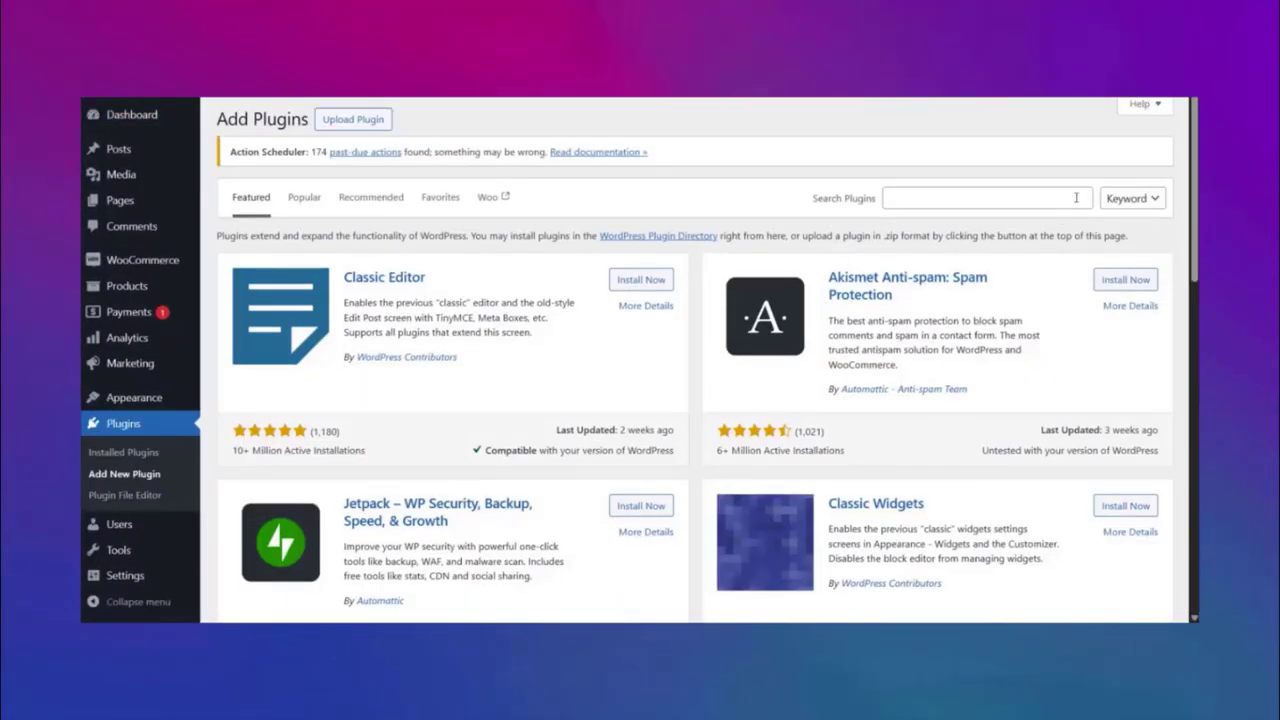
left_click(1076, 197)
type("Va")
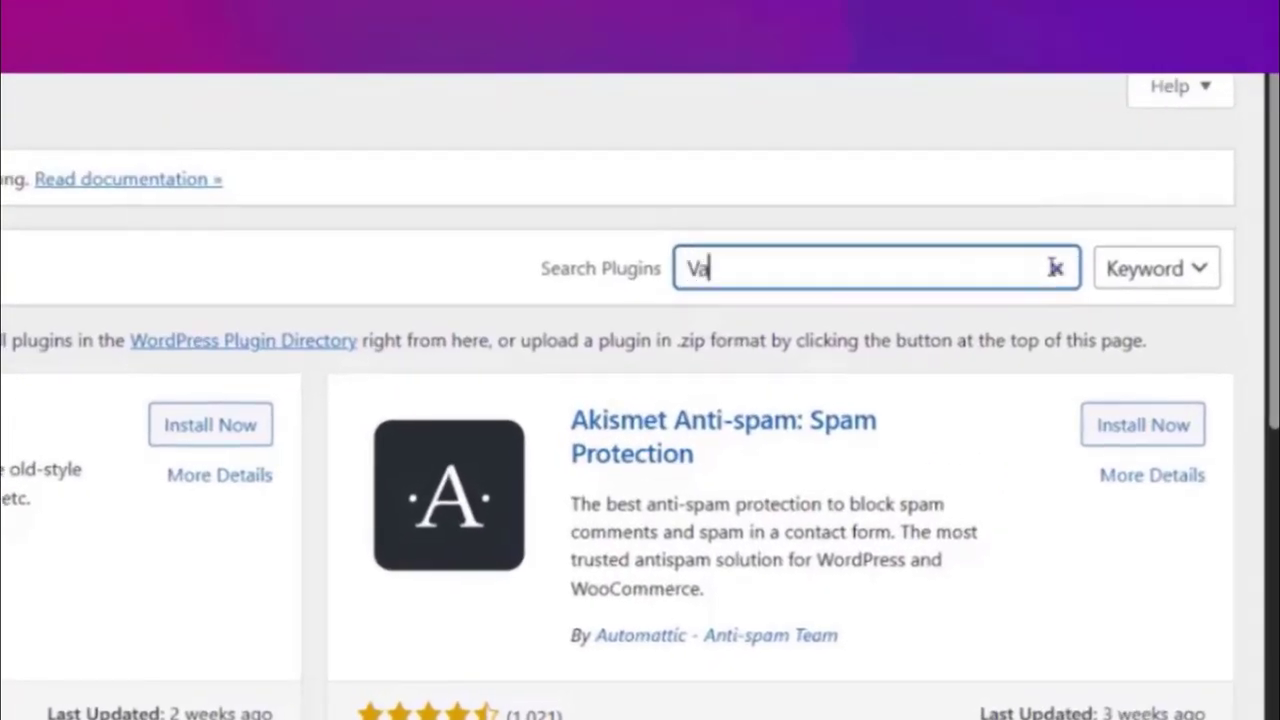
type("riation Swa")
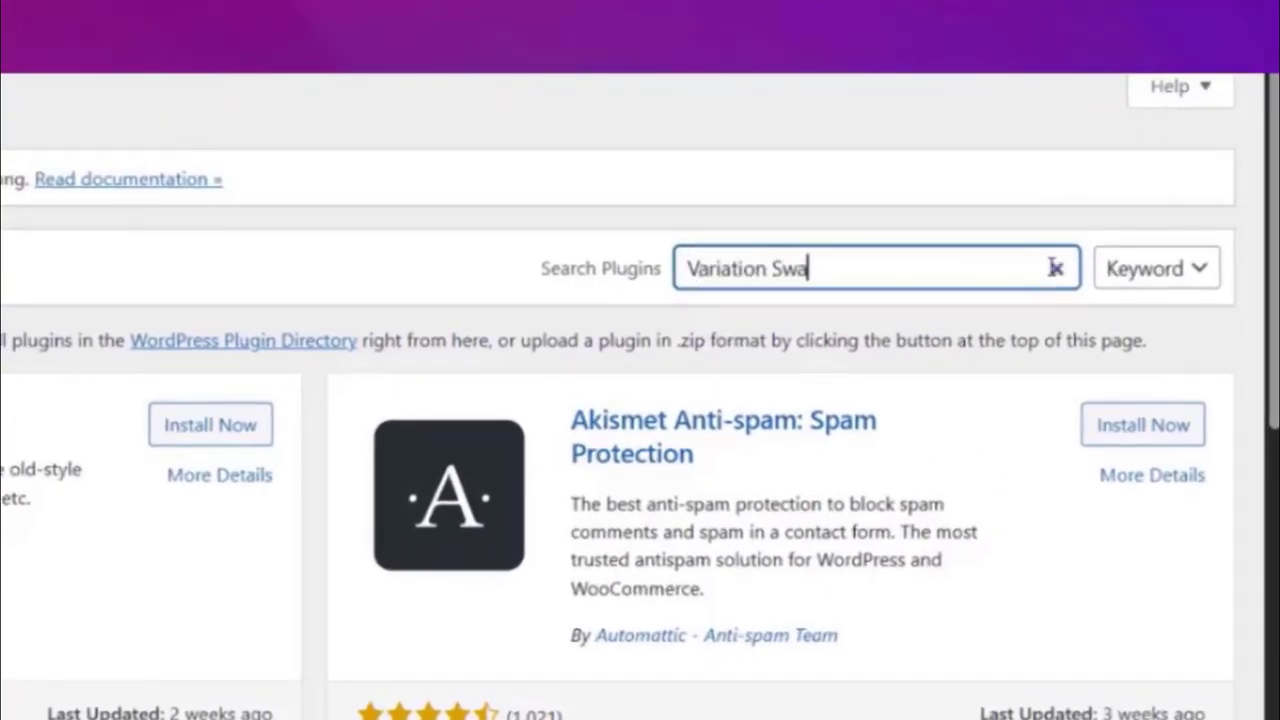
type("tches")
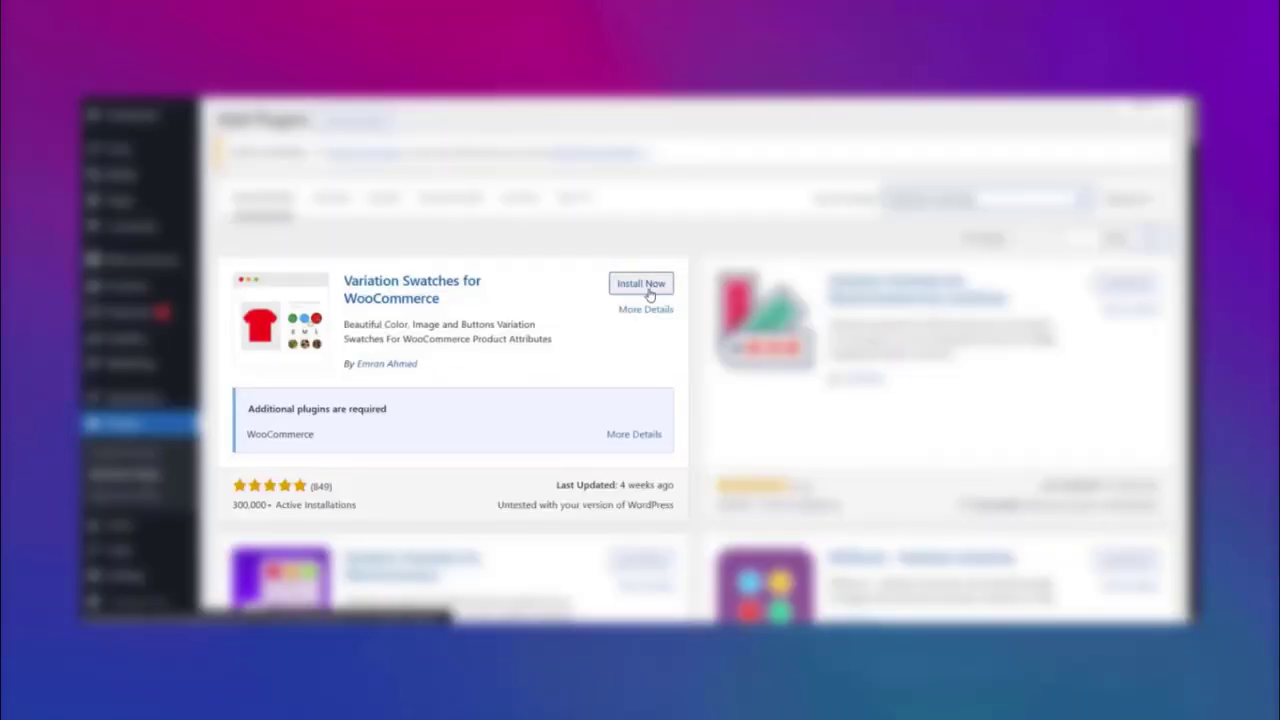
left_click(645, 285)
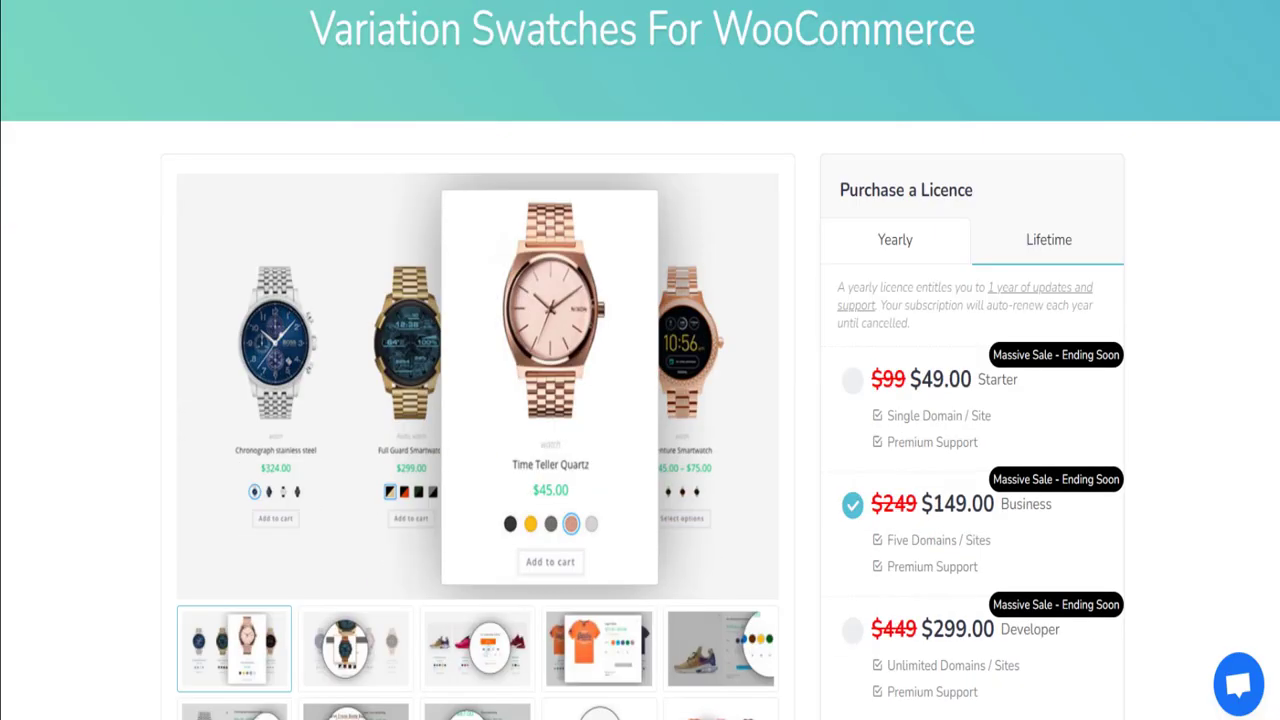
Step: Look through the Variation Swatches For WooCommerce sales page for its licence options and premium features
scroll(640, 400, "down", 20)
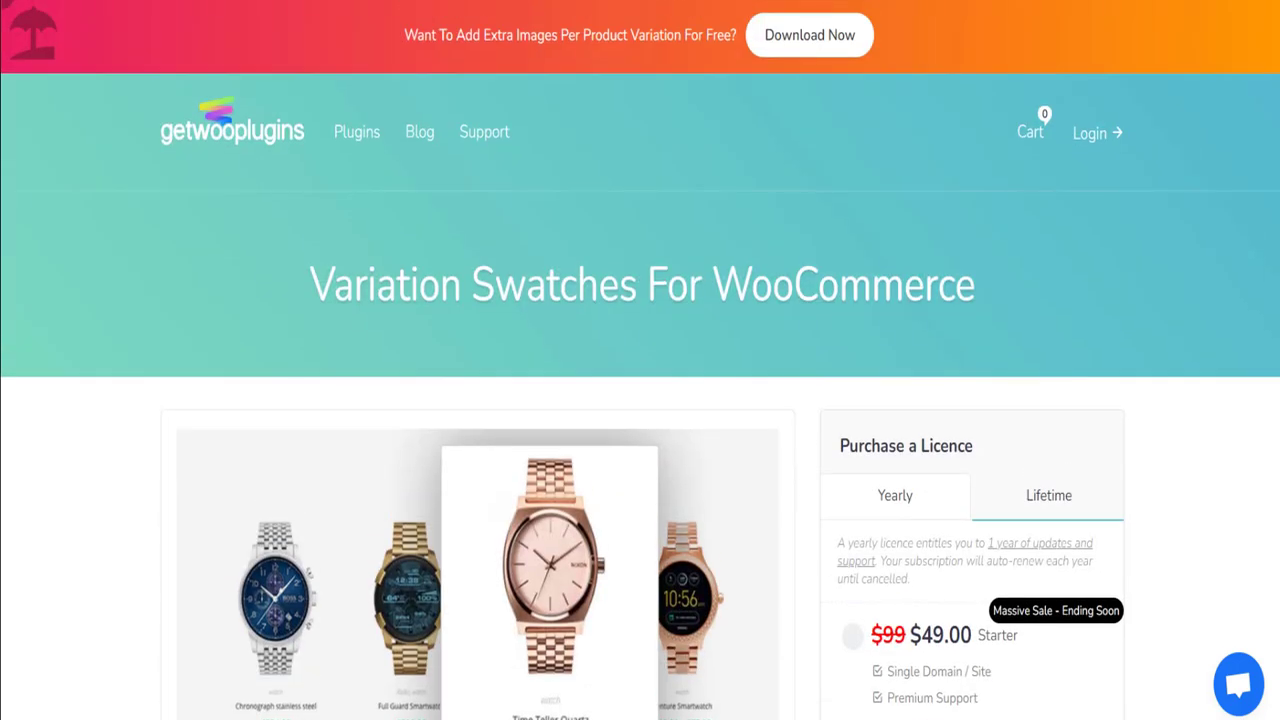
scroll(640, 400, "down", 20)
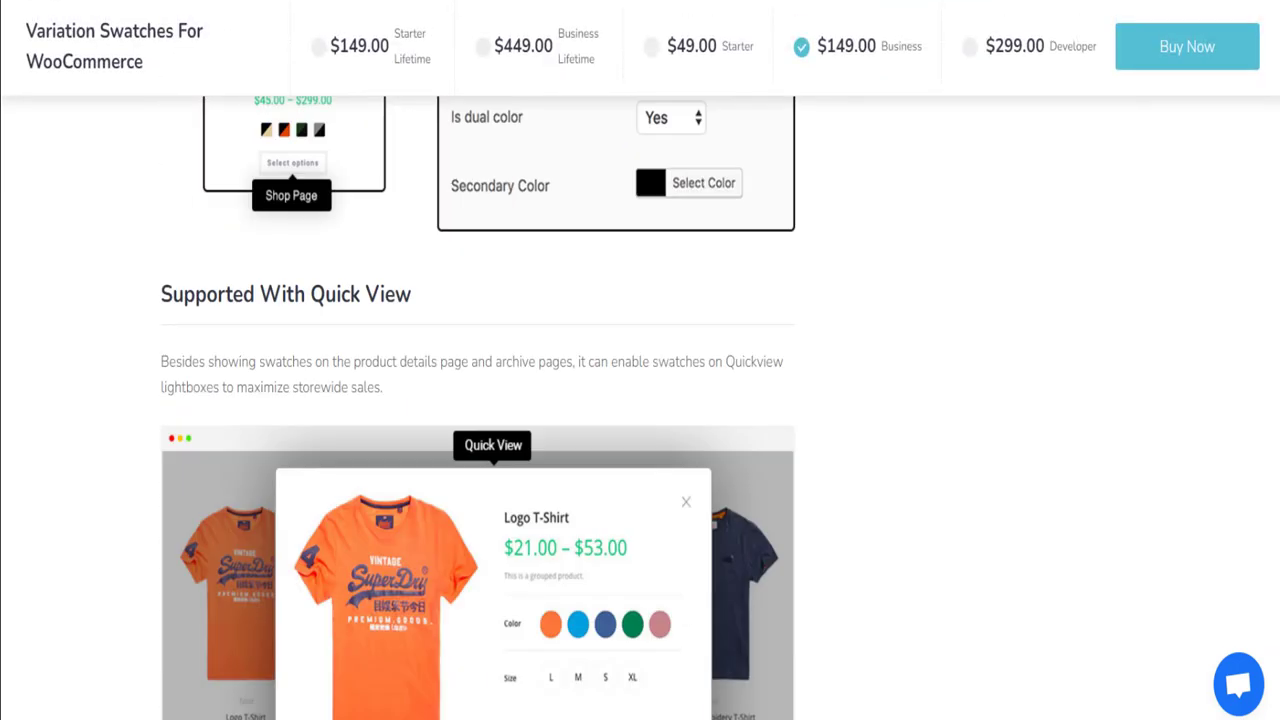
scroll(640, 400, "up", 20)
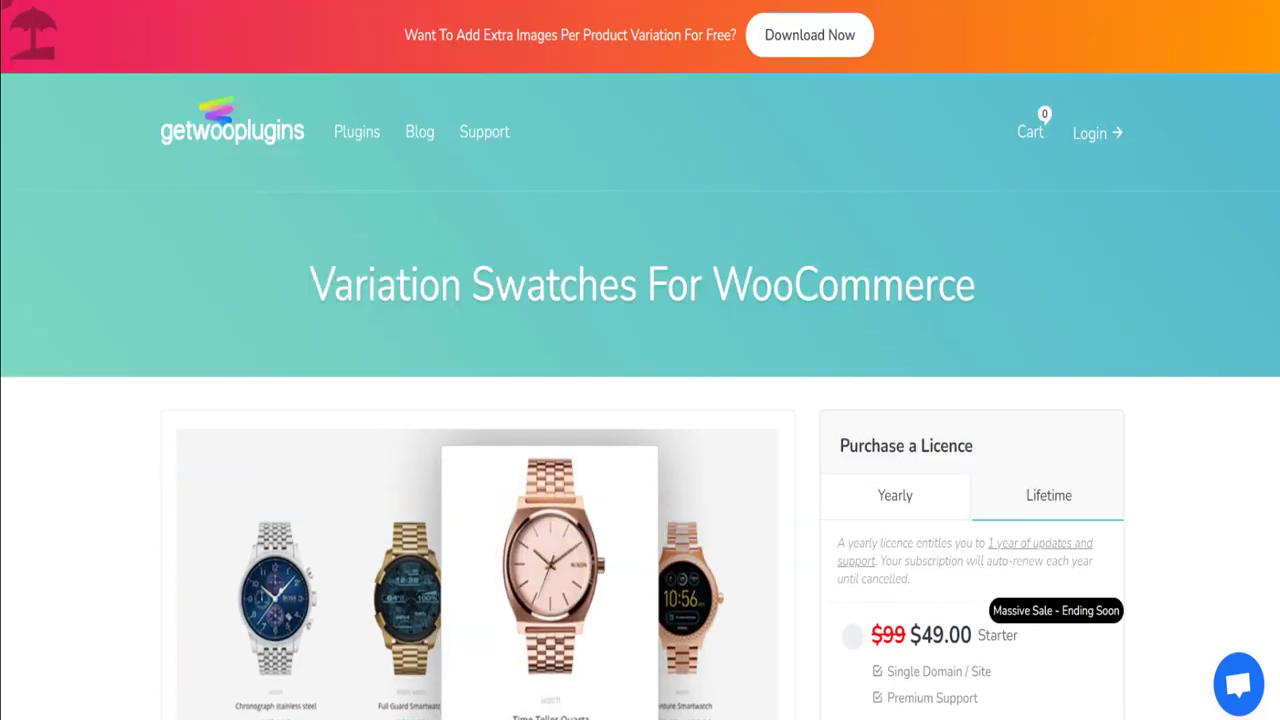
scroll(640, 400, "down", 3)
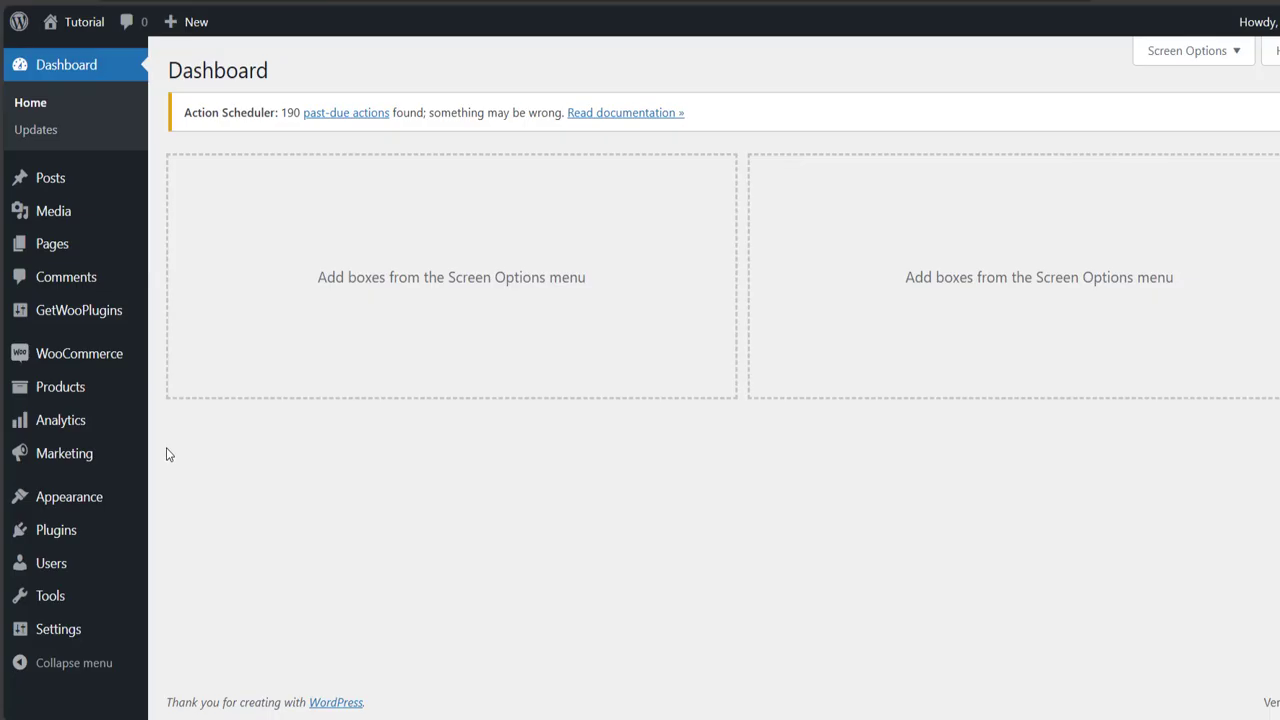
Step: Create a new product named "Smart Bag" with the description "Smart Multi-Functional Bag"
mouse_move(79, 395)
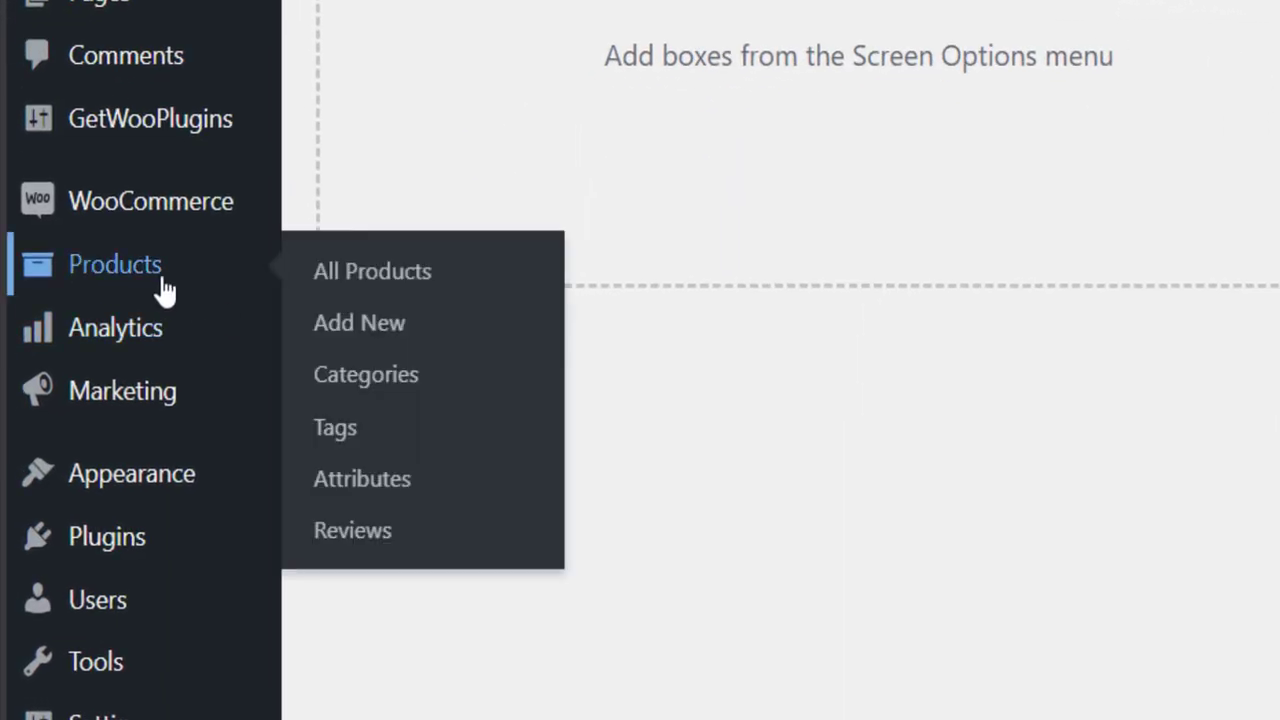
left_click(366, 351)
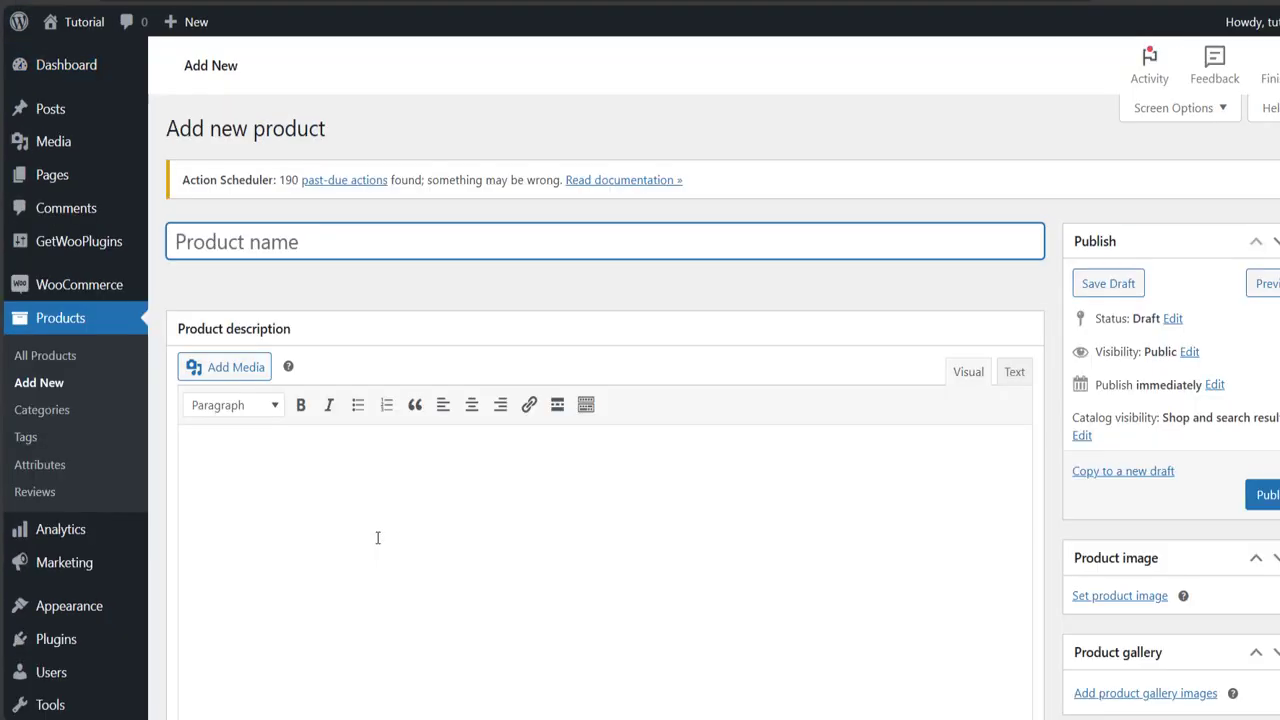
left_click(350, 238)
type("Smart Bag")
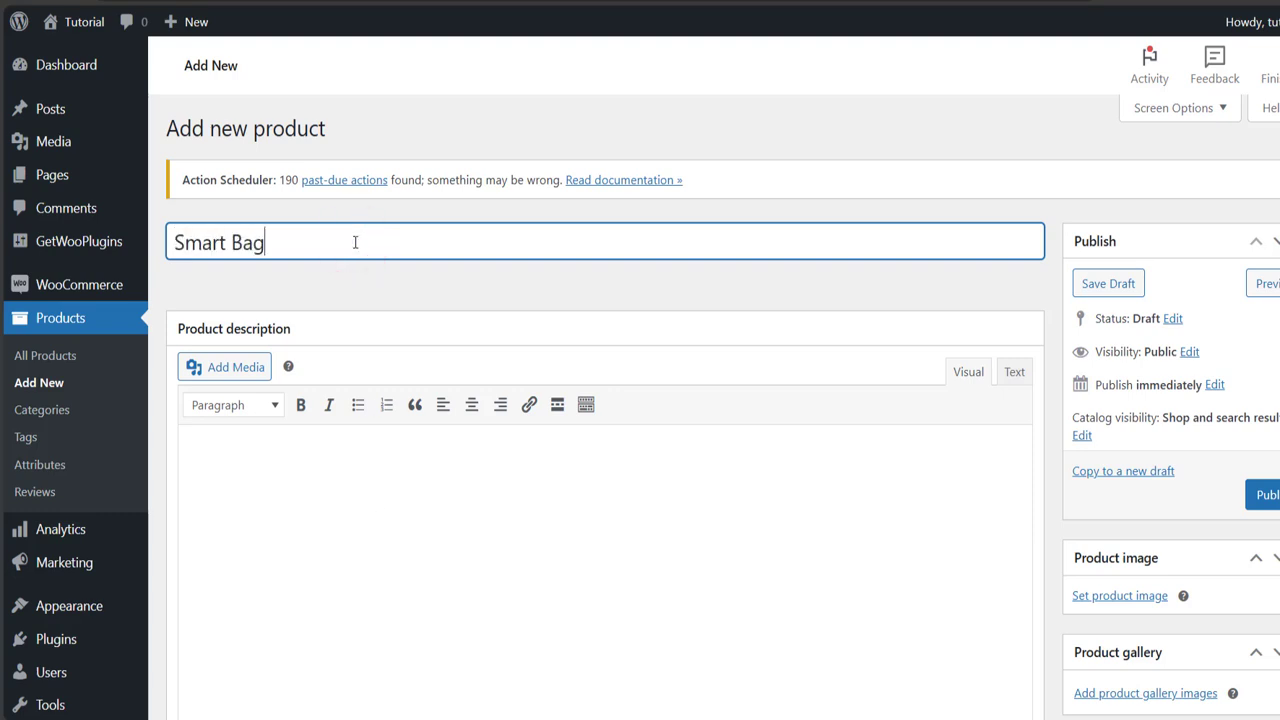
left_click(378, 452)
type("Sm")
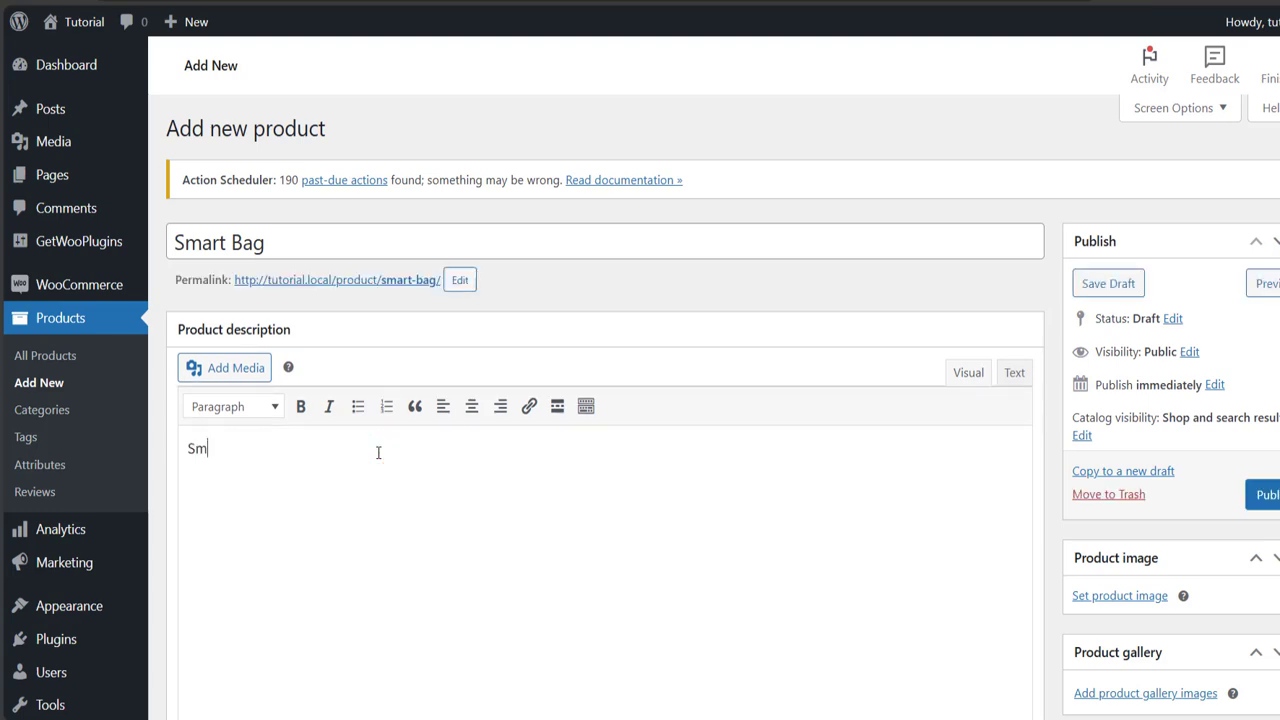
type("art Multi-Functional Bag")
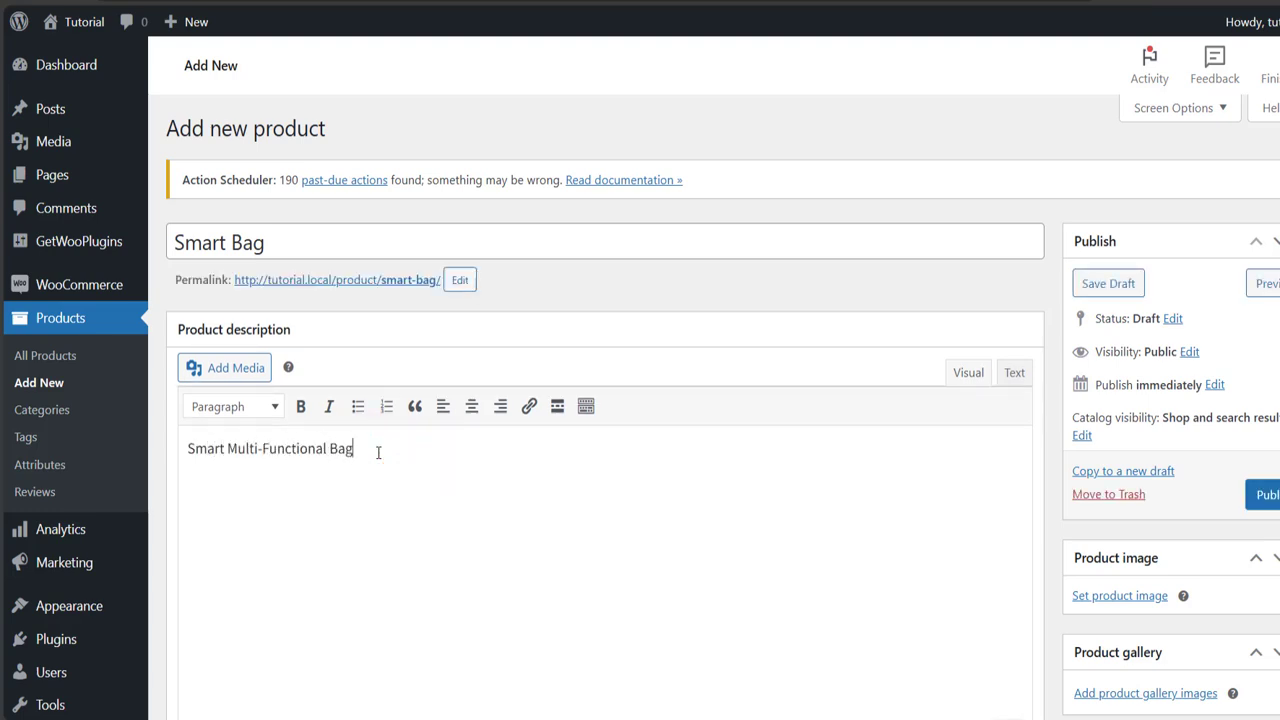
Step: Set the product type of the Smart Bag to Variable product
scroll(377, 452, "down", 5)
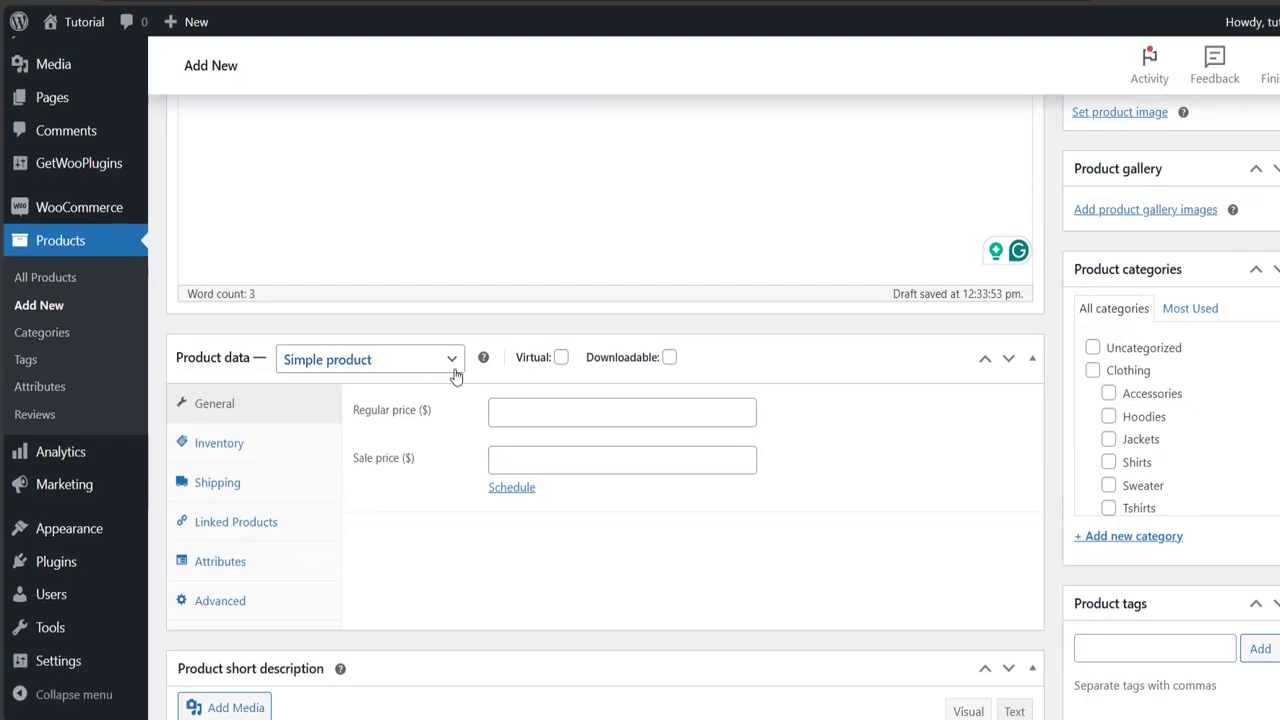
left_click(453, 366)
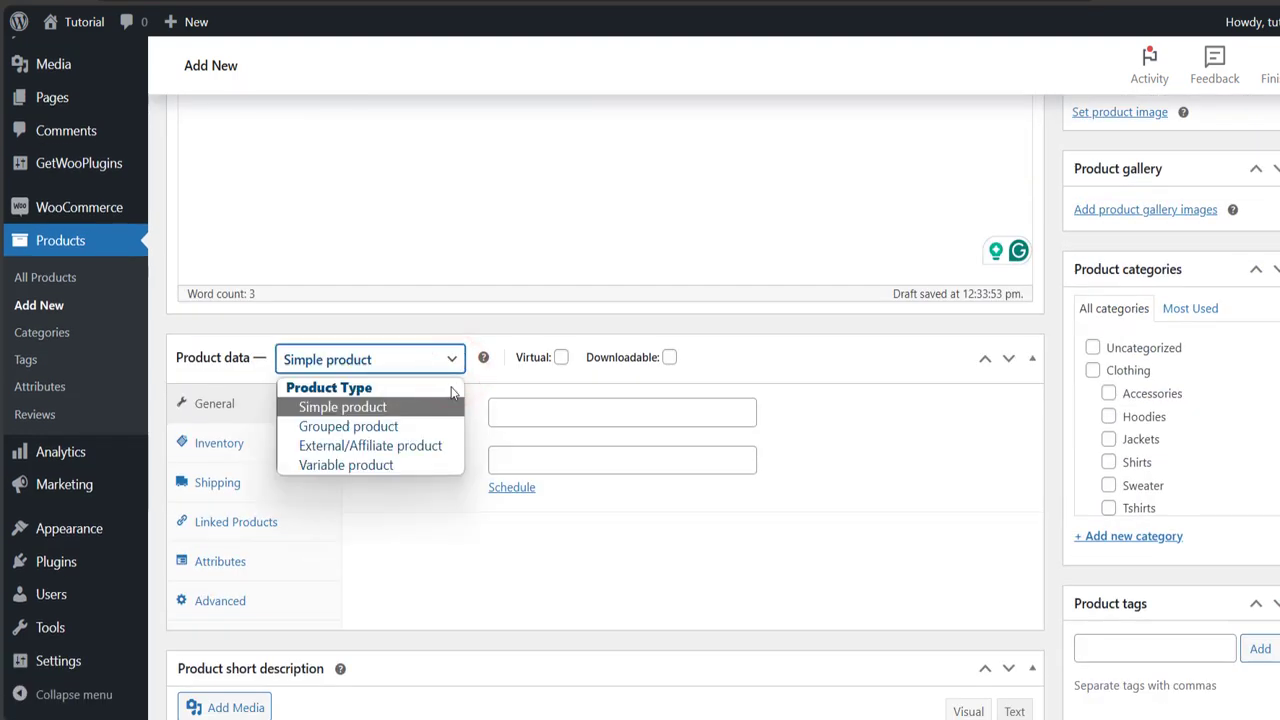
left_click(421, 466)
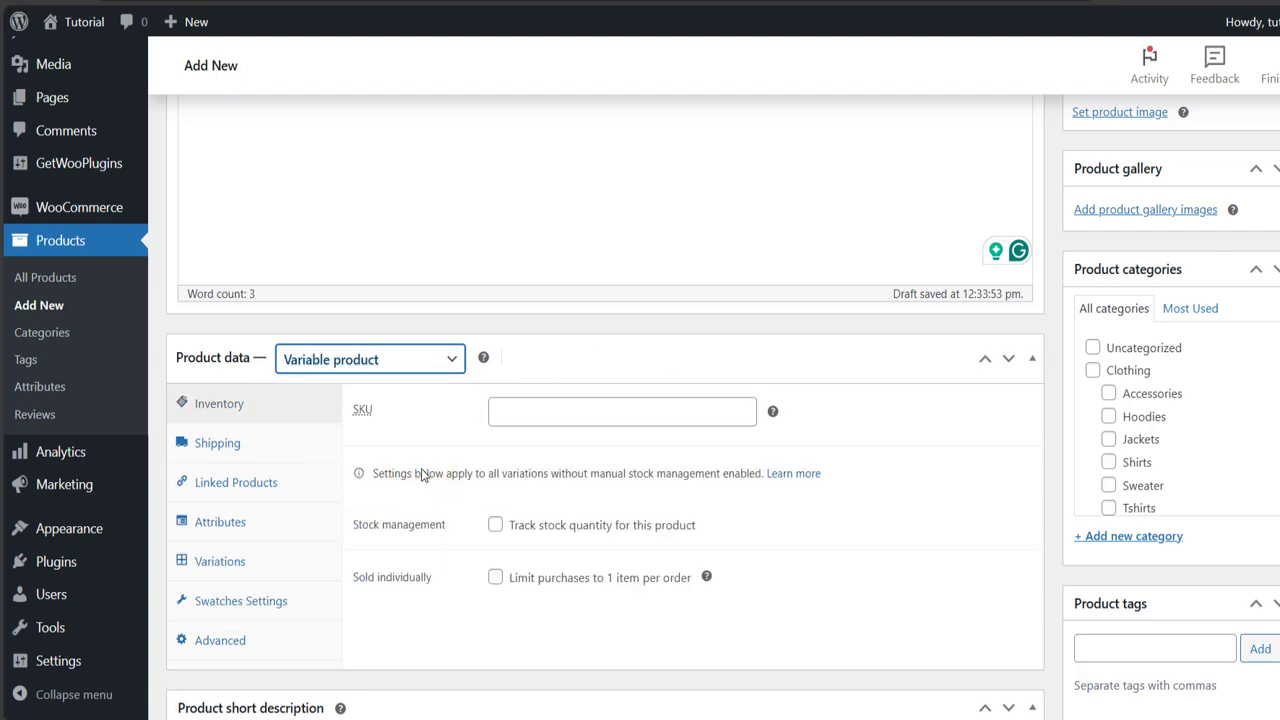
Step: Add a product attribute named Color with the values White | Blue | Black
left_click(236, 528)
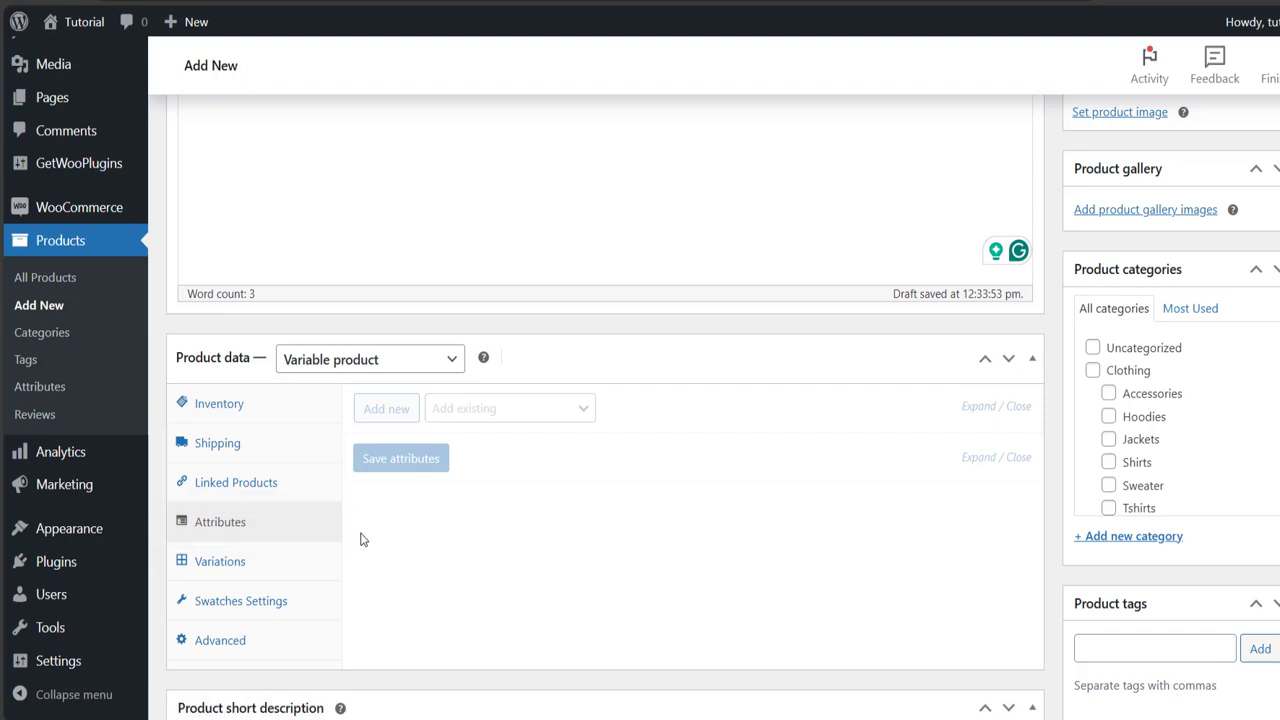
scroll(362, 540, "down", 1)
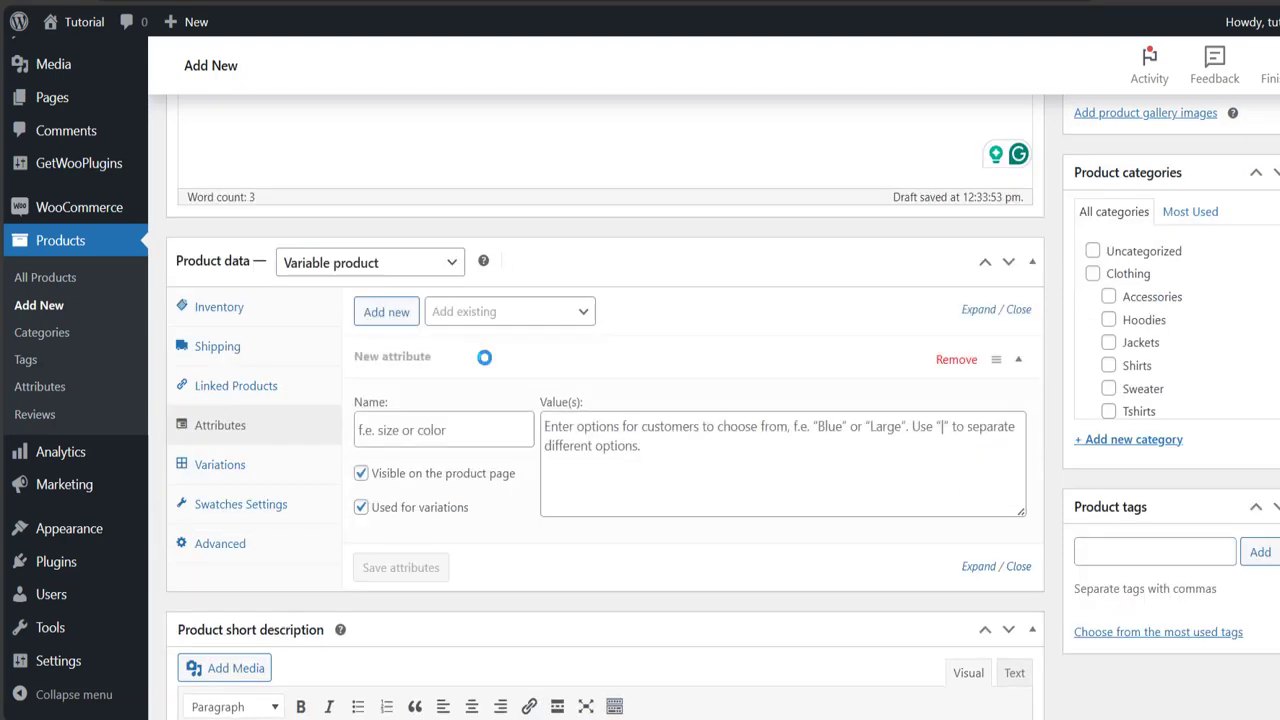
left_click(476, 435)
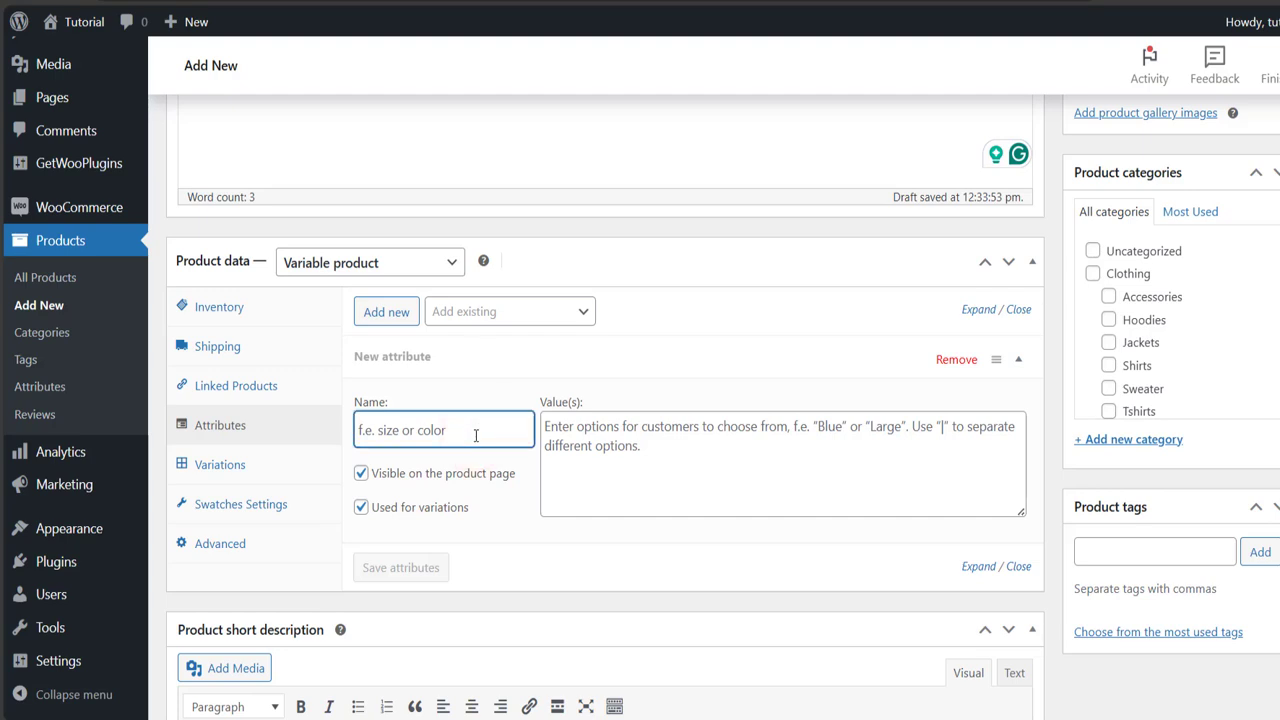
type("Color")
left_click(563, 430)
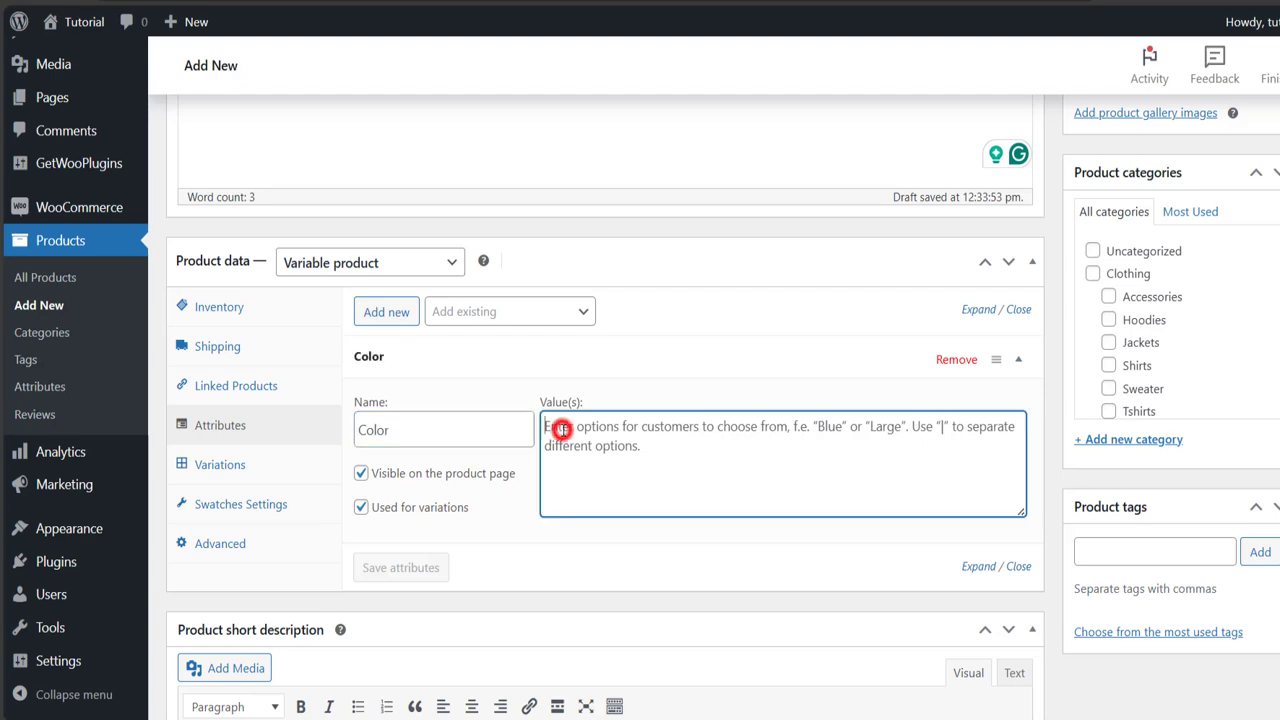
type("White | Blue | Black")
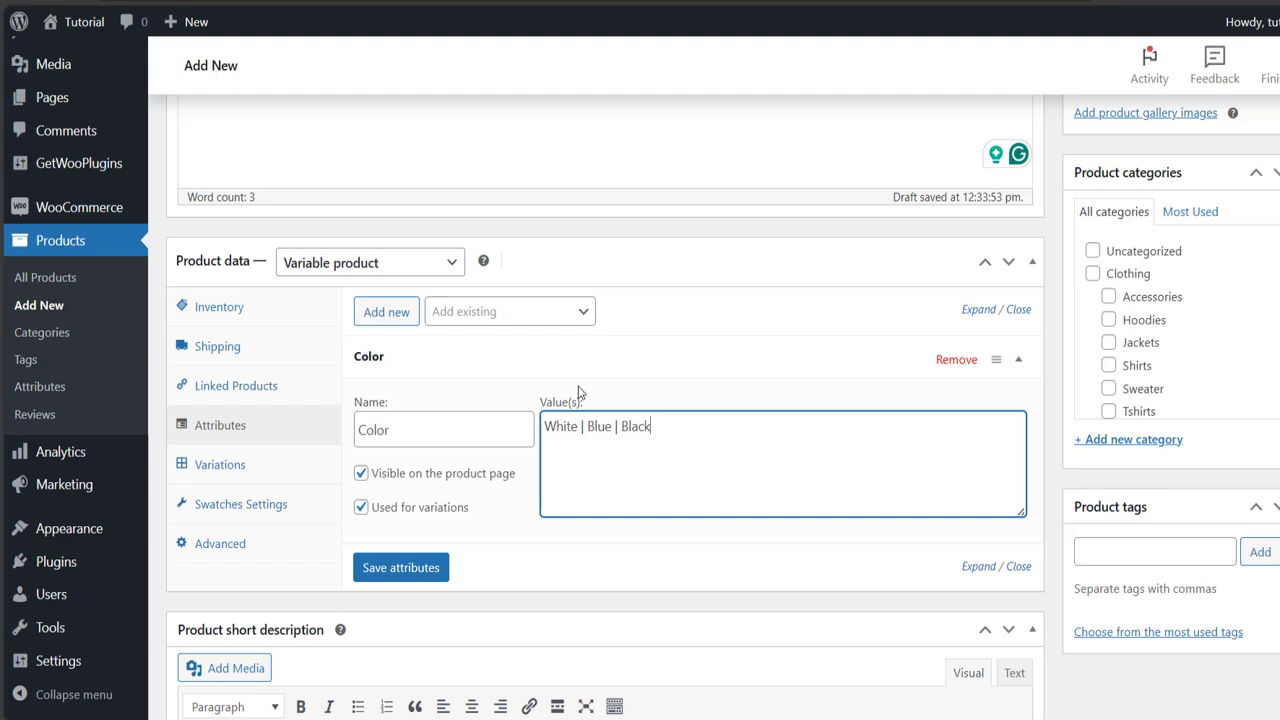
Step: Add a second attribute named Material with the values Leather | Rexine and collapse its entry
left_click(386, 311)
left_click(434, 349)
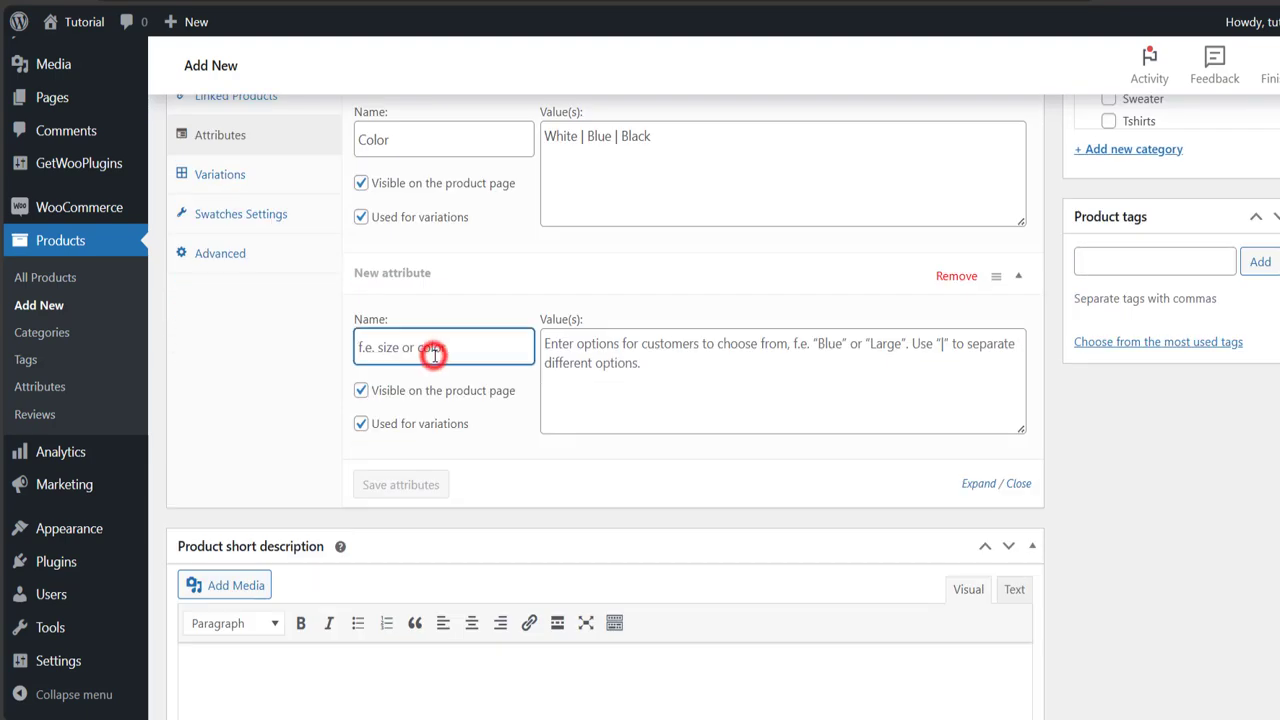
type("Material")
left_click(555, 345)
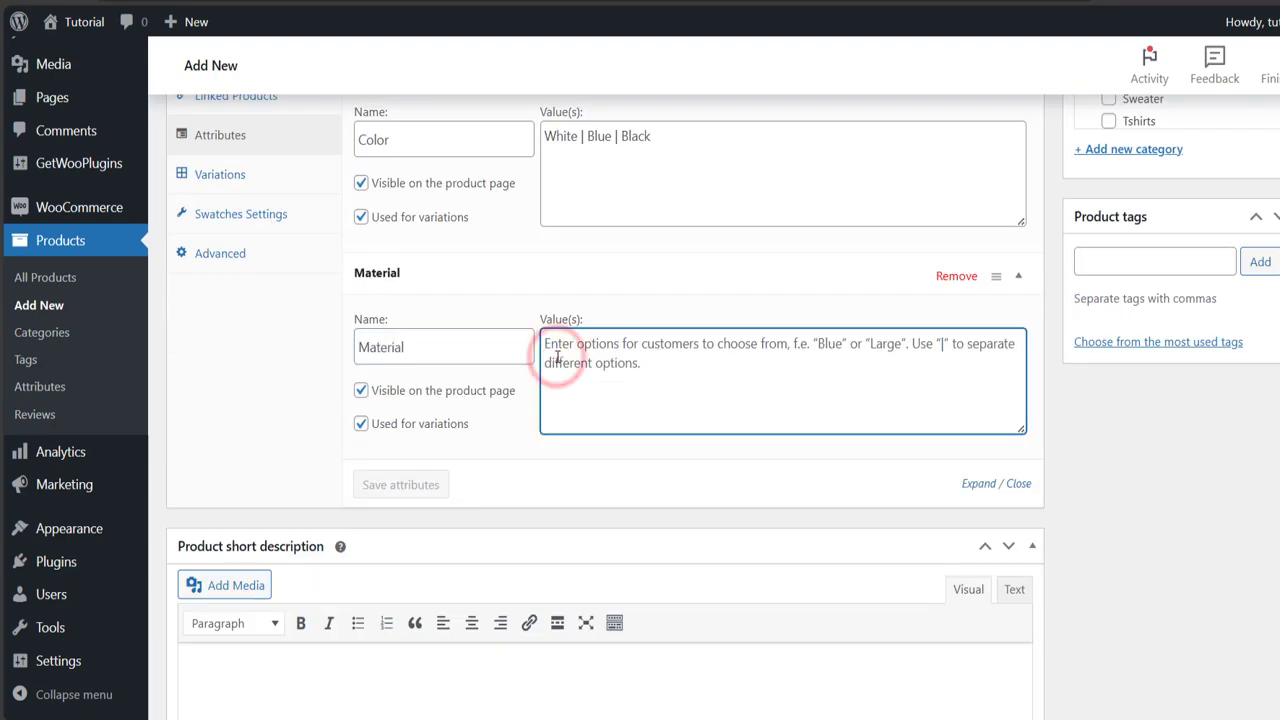
type("Leather | Rexi")
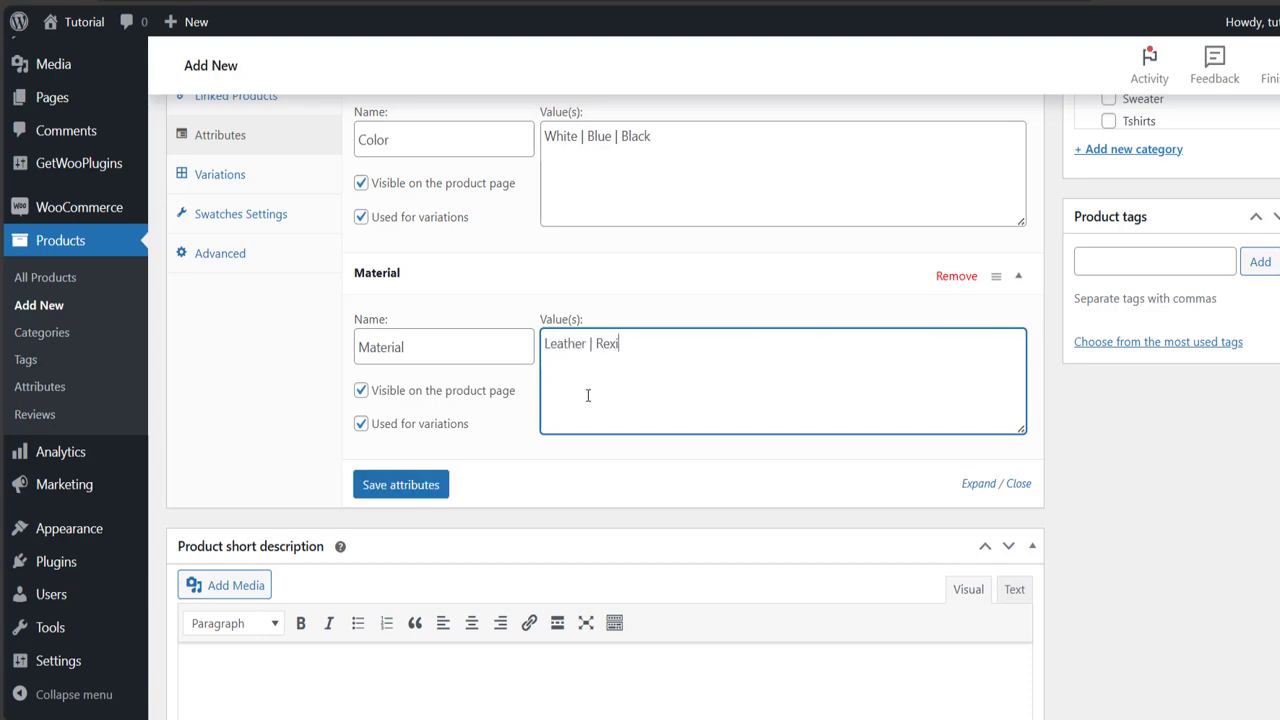
type("ne")
left_click(569, 274)
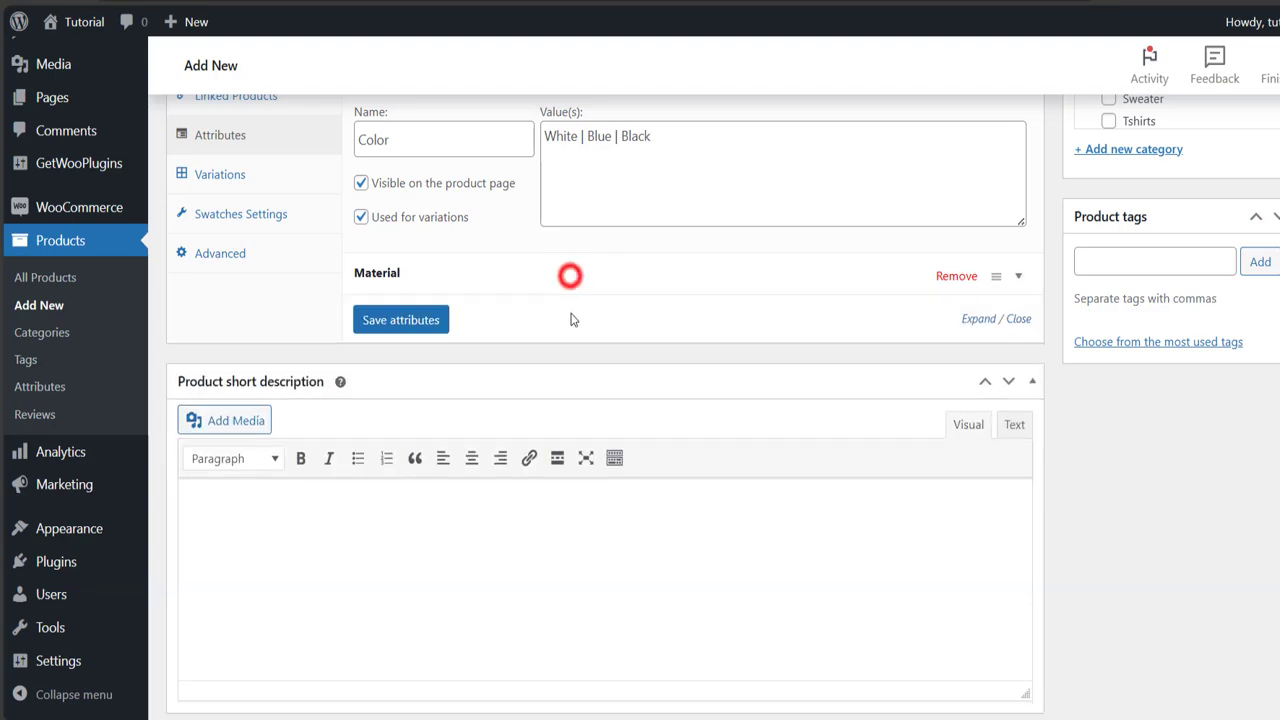
Step: Collapse the Color attribute and add a third one named Made In with the values US | UK
scroll(600, 250, "up", 2)
left_click(629, 177)
scroll(689, 277, "up", 1)
left_click(386, 215)
left_click(465, 420)
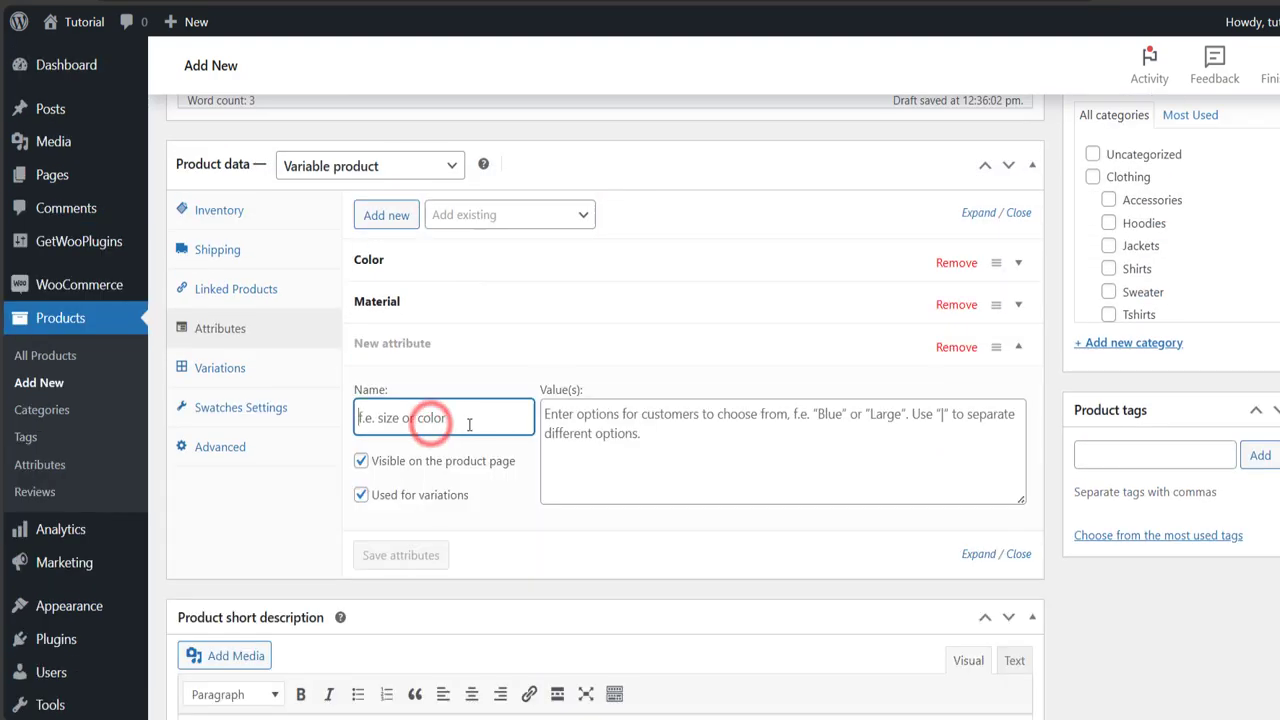
type("Made In")
left_click(569, 423)
type("US | UK")
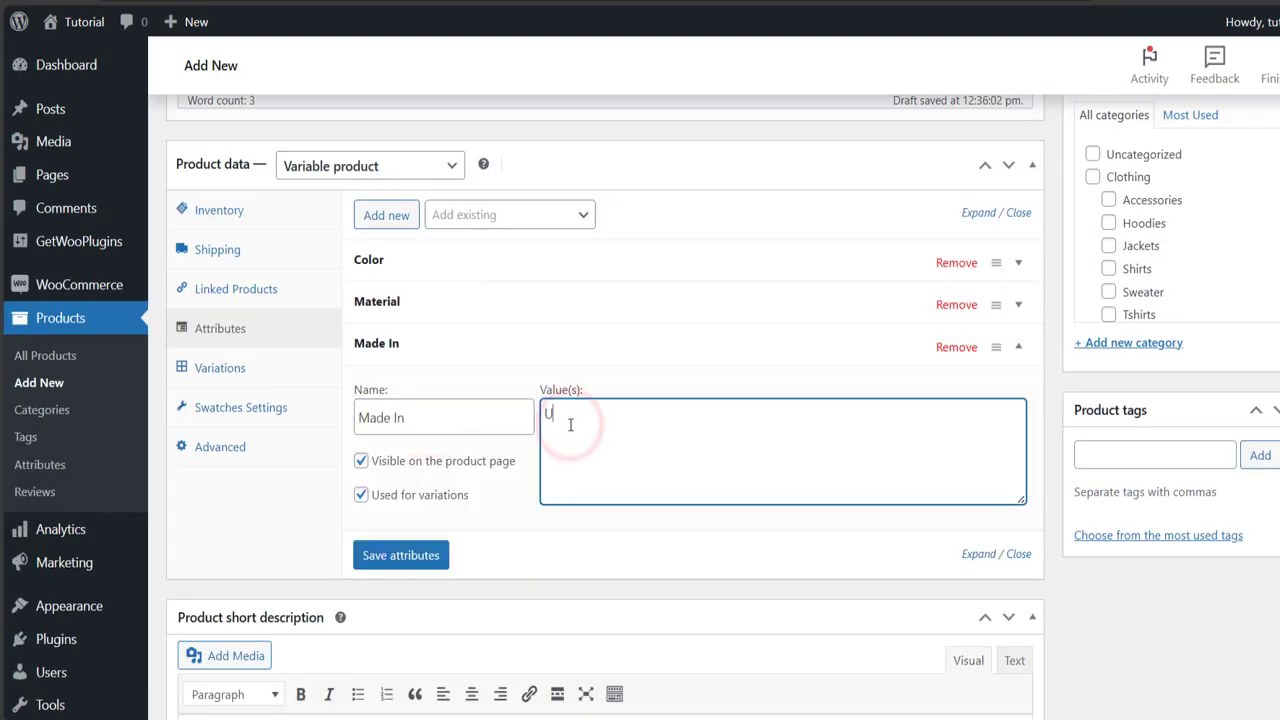
left_click(611, 352)
Step: Add a fourth attribute named Size with the values Large | Medium | Small and collapse its entry
left_click(388, 218)
left_click(605, 463)
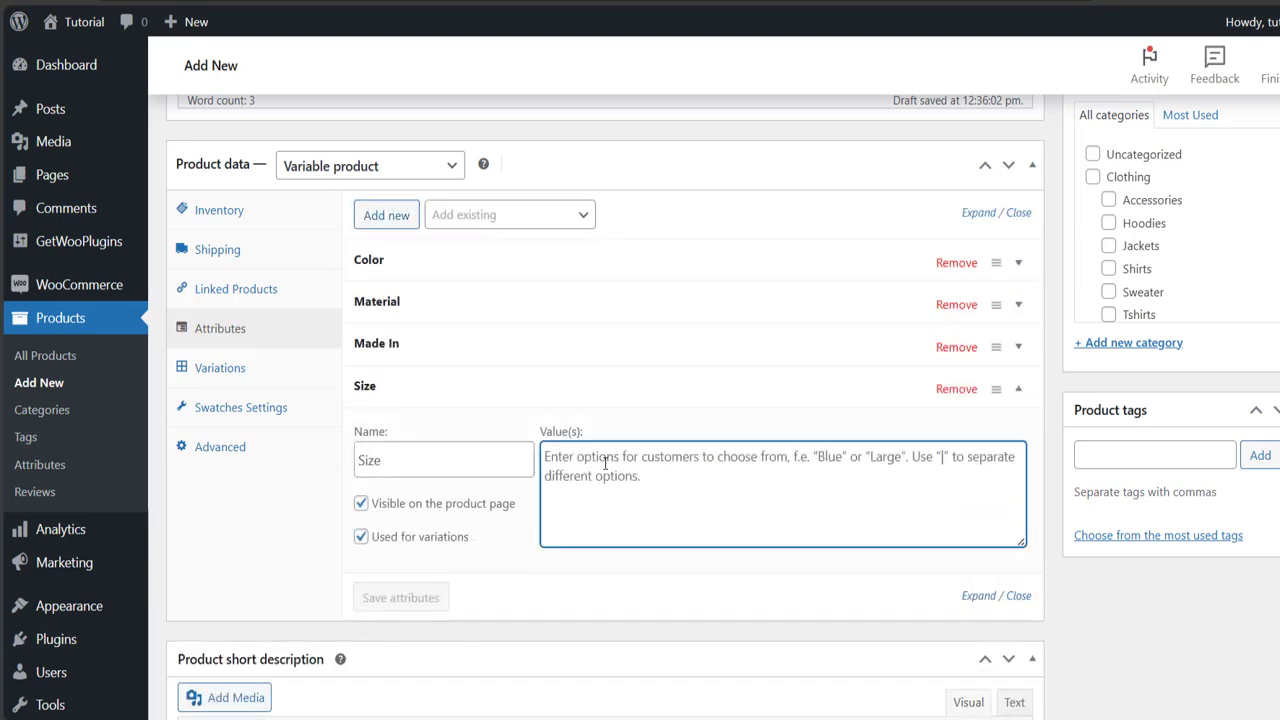
type("Large | Medium | Small")
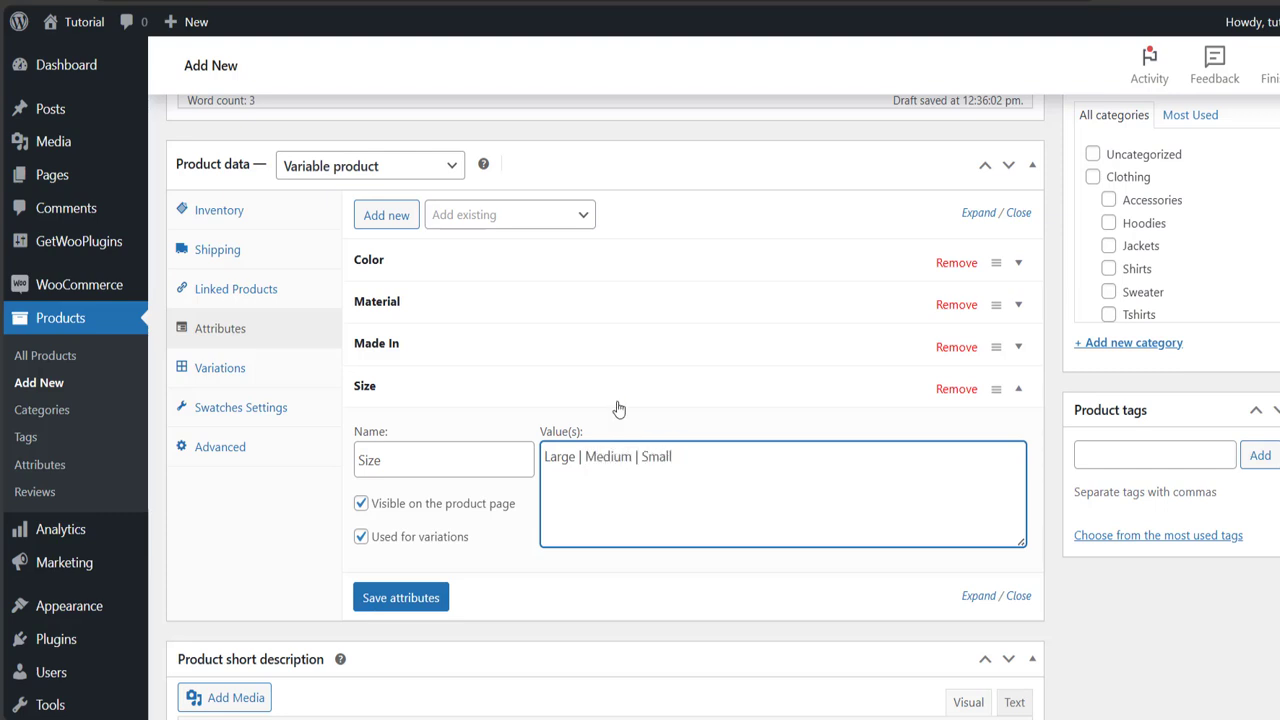
left_click(616, 404)
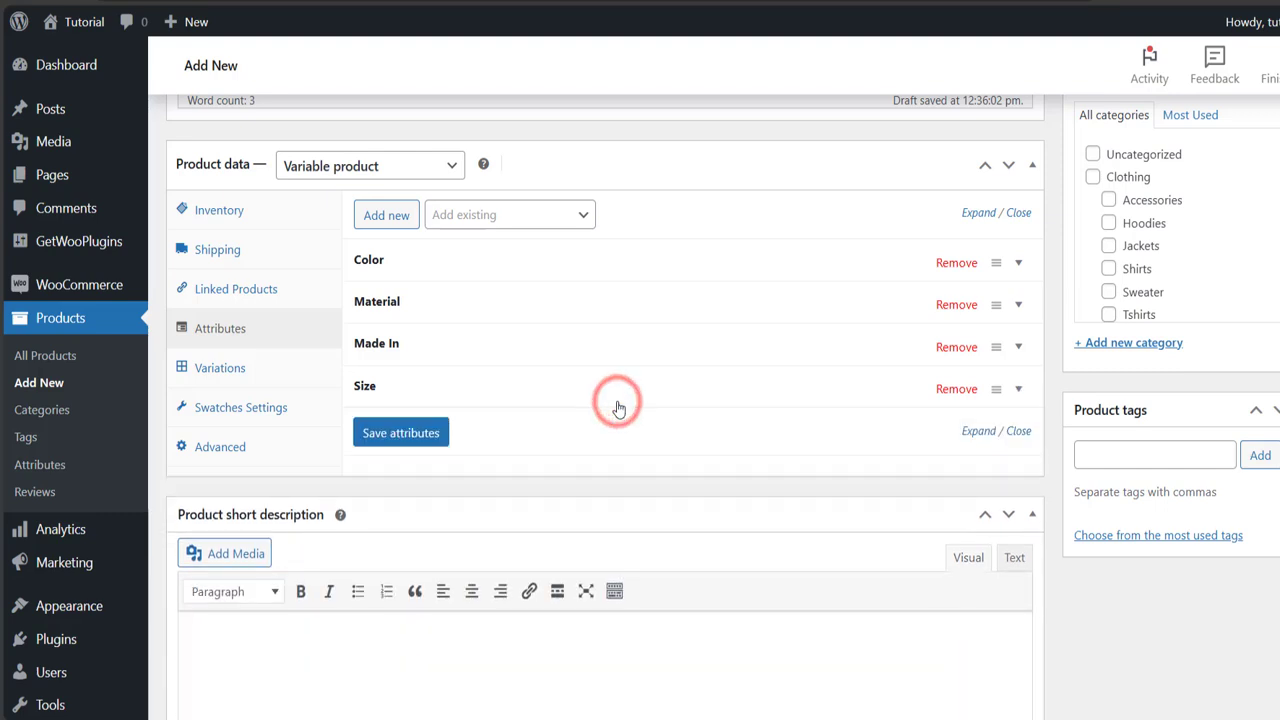
Step: Save the product attributes and open the product's variations settings
left_click(403, 446)
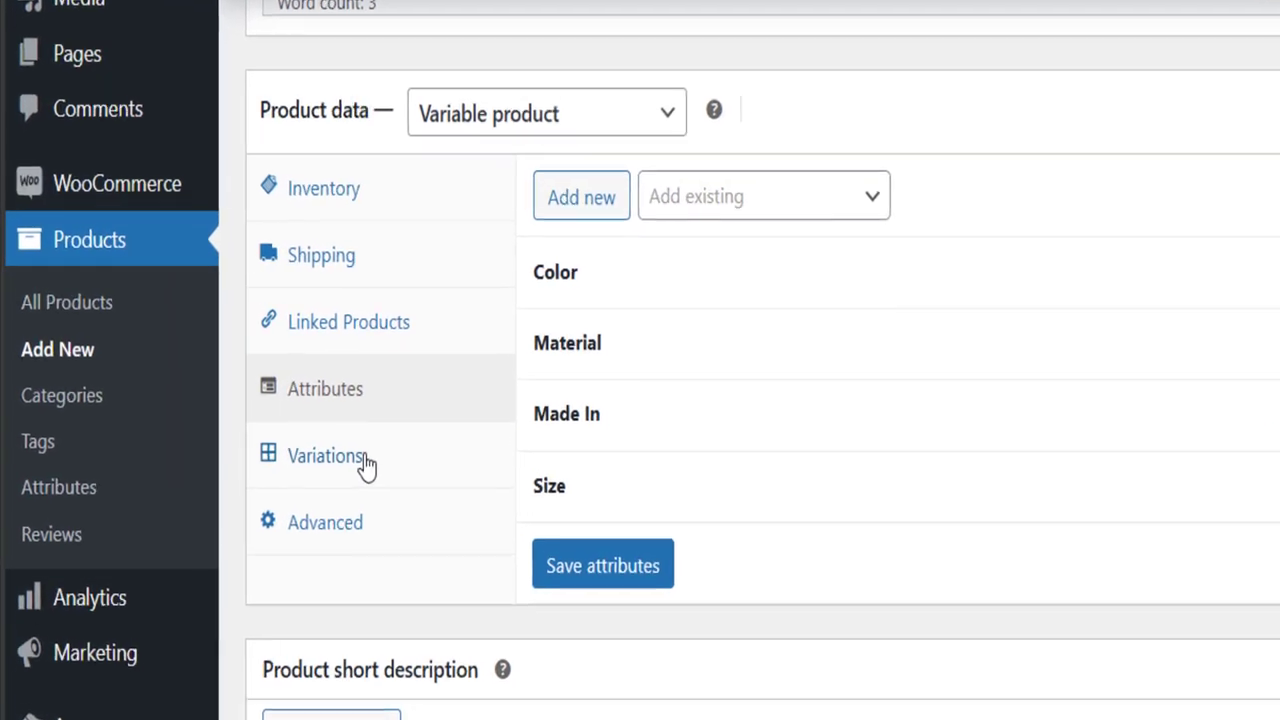
left_click(370, 487)
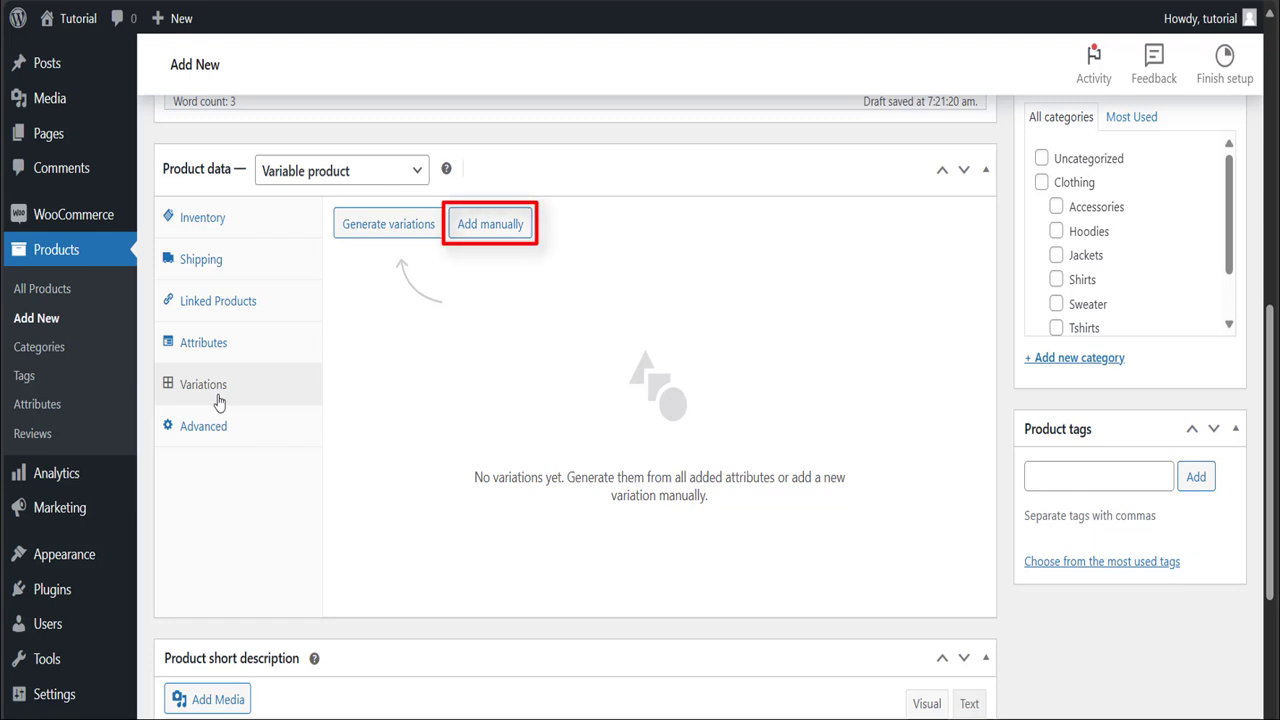
Step: Manually add three product variations and set their colors to White, Blue and Black, leaving the other attributes at Any
left_click(218, 390)
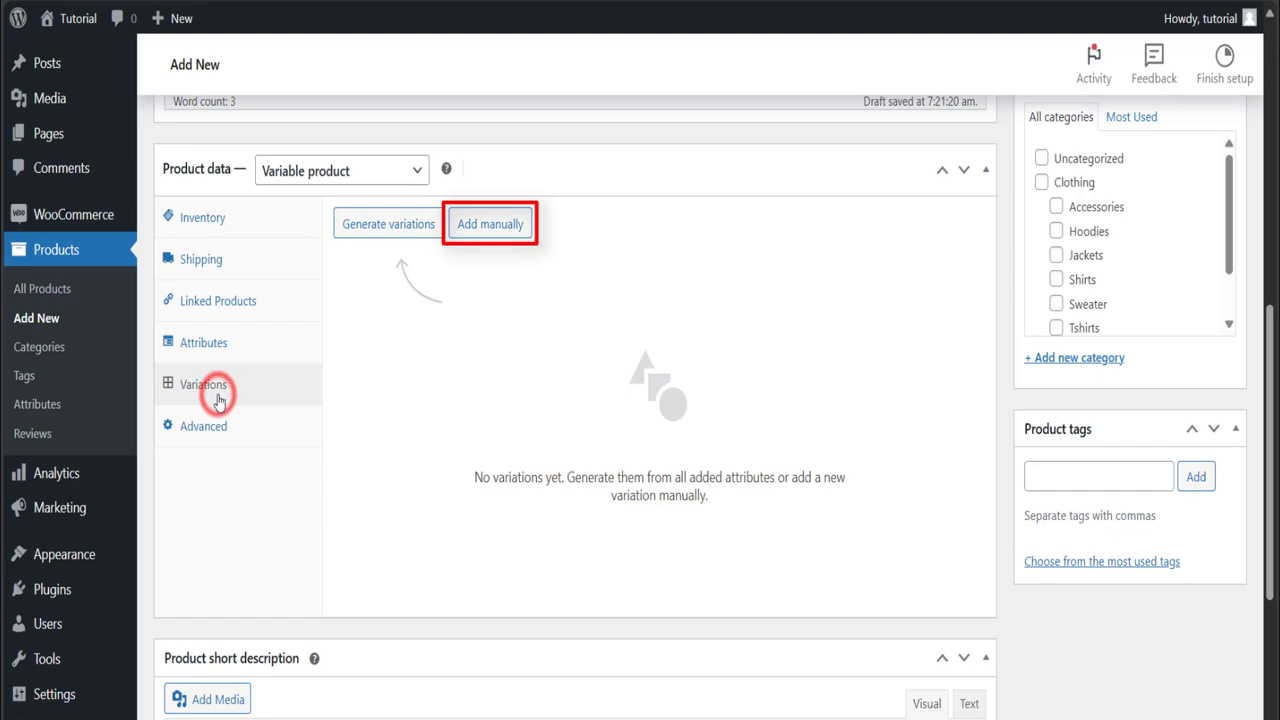
left_click(484, 228)
left_click(437, 369)
left_click(420, 415)
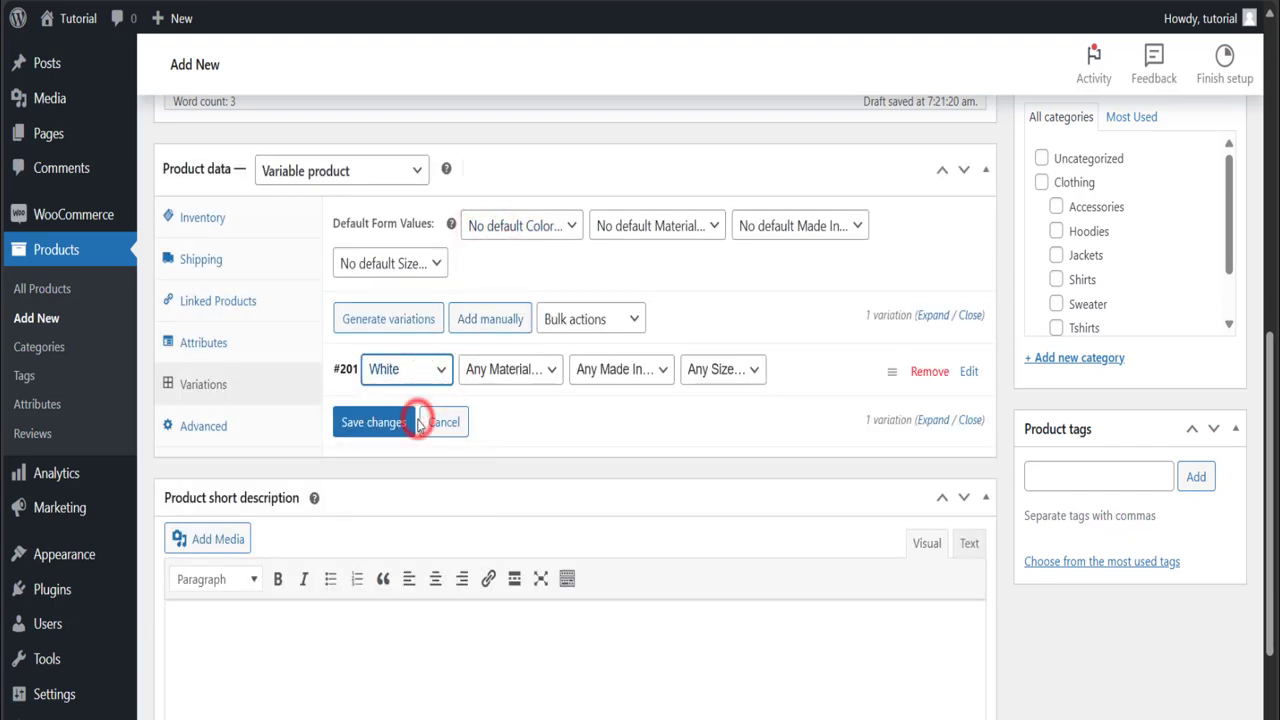
left_click(497, 328)
left_click(440, 369)
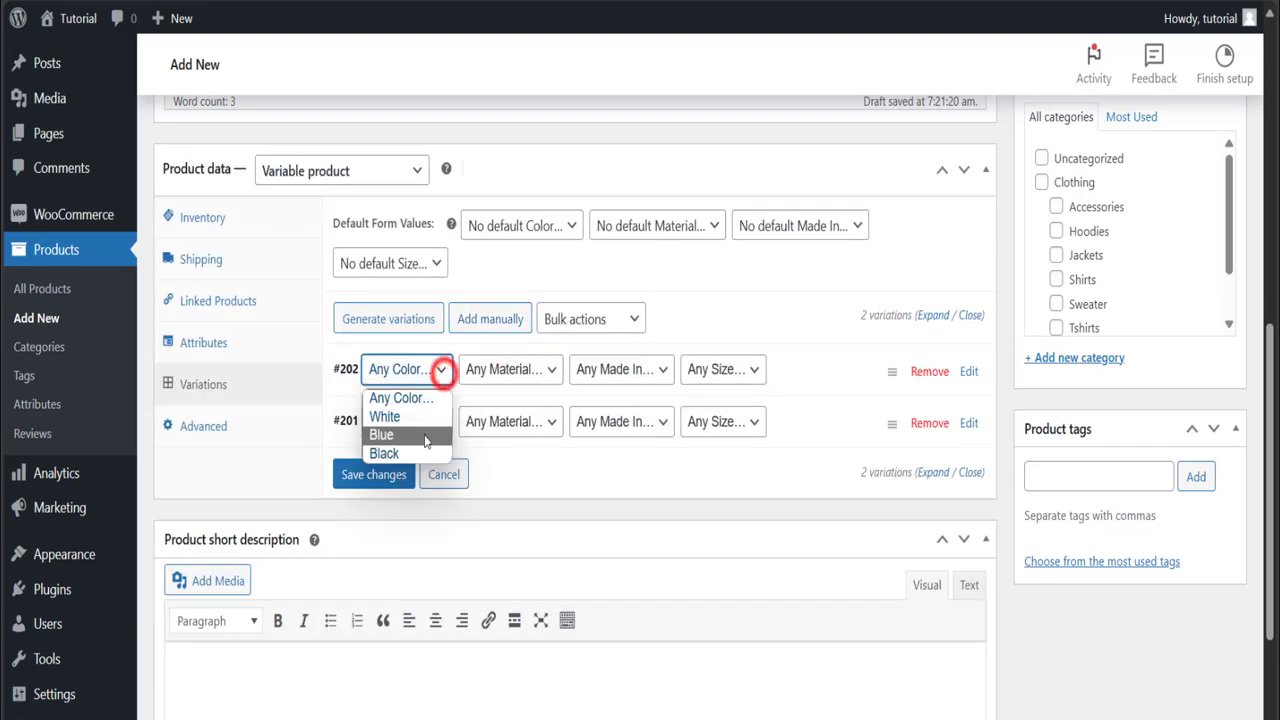
left_click(423, 432)
left_click(510, 326)
left_click(437, 366)
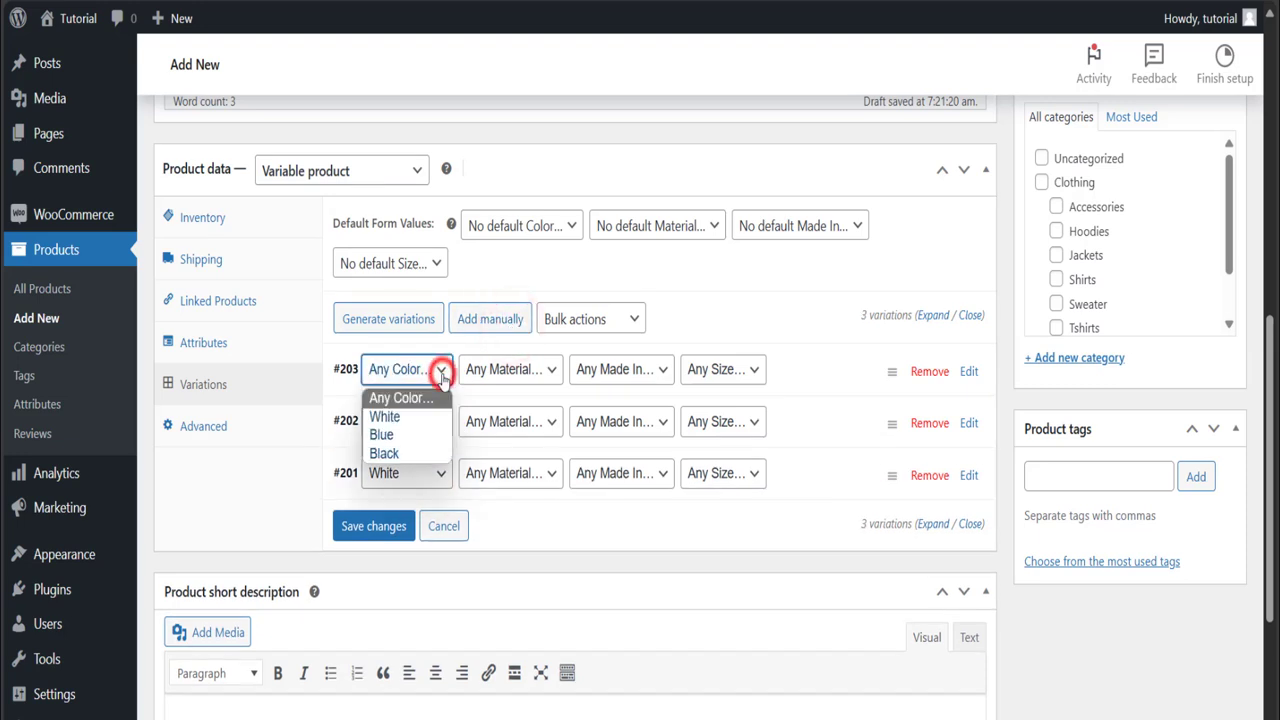
left_click(428, 452)
Step: Give the Black variation the black backpack image and a regular price of 50, and collapse its entry
left_click(786, 371)
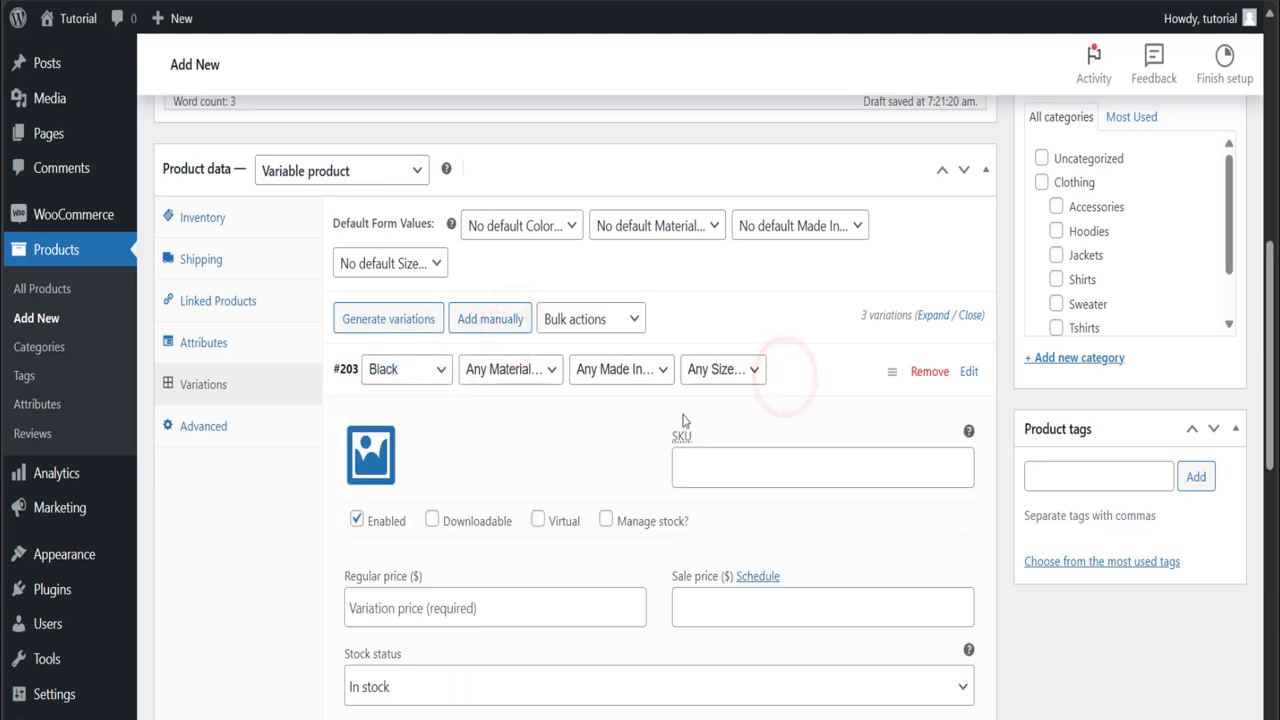
left_click(372, 458)
left_click(338, 310)
left_click(491, 606)
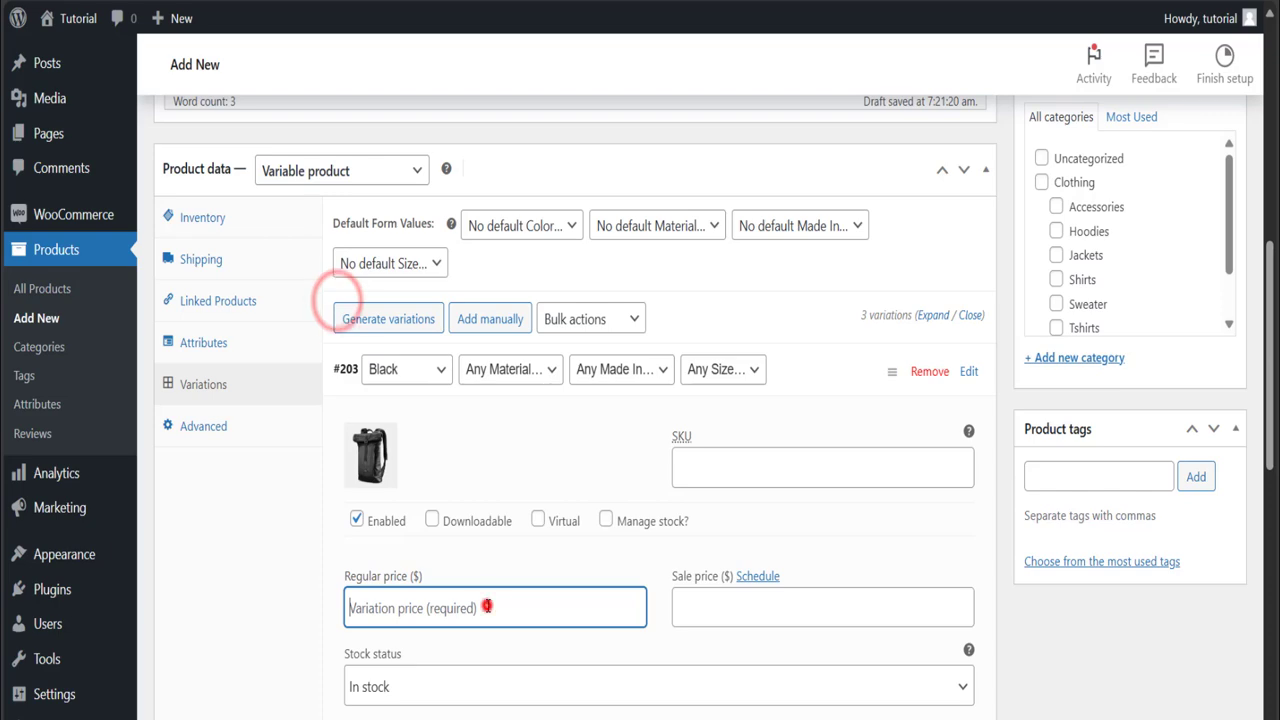
type("30")
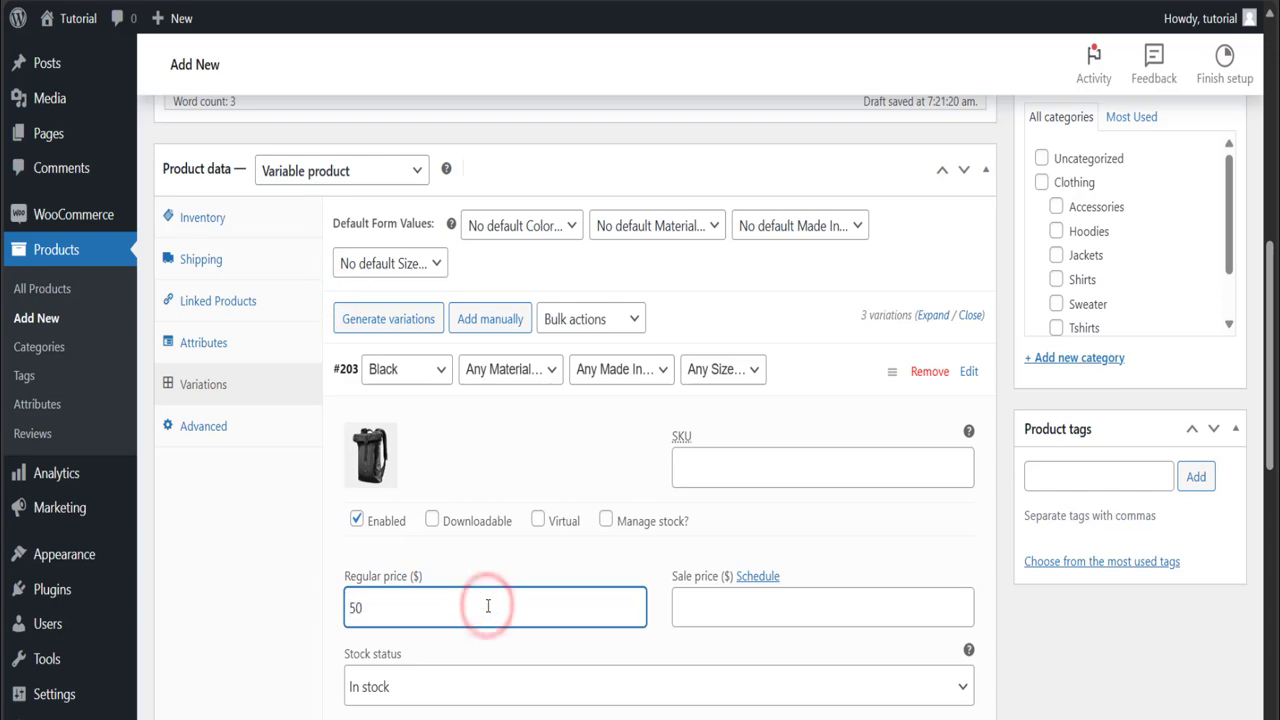
left_click(796, 388)
Step: Give the Blue variation the blue backpack image and a regular price of 45, and collapse its entry
left_click(788, 440)
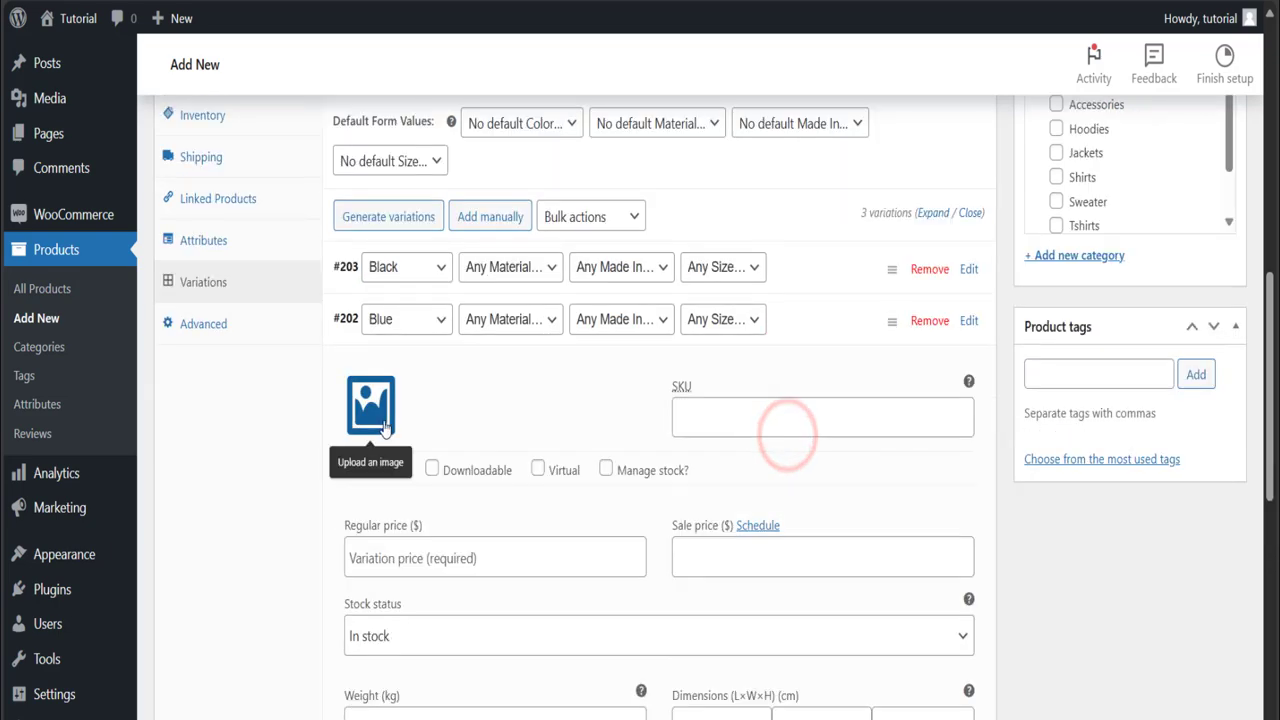
left_click(380, 412)
left_click(243, 286)
left_click(1200, 694)
left_click(563, 560)
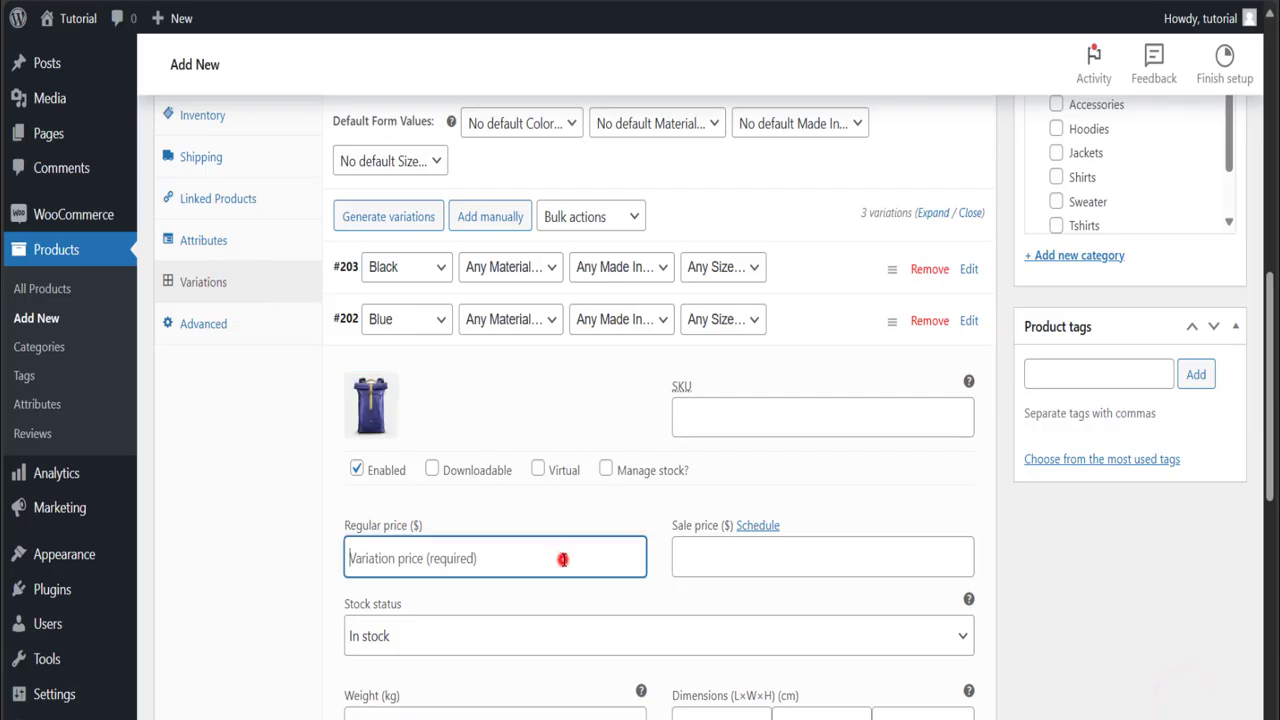
type("45")
left_click(785, 330)
Step: Give the White variation the white backpack image and a regular price of 40, and save the variations
left_click(782, 376)
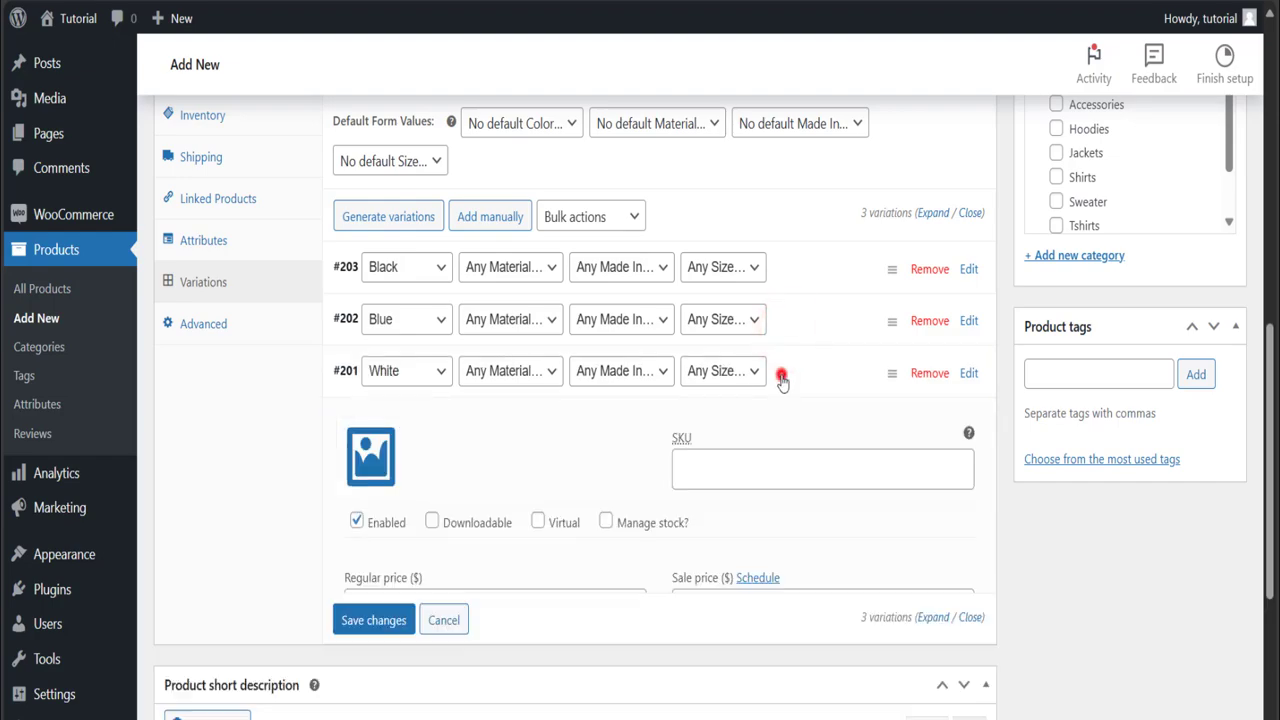
scroll(782, 380, "down", 2)
left_click(371, 360)
left_click(668, 298)
left_click(1163, 700)
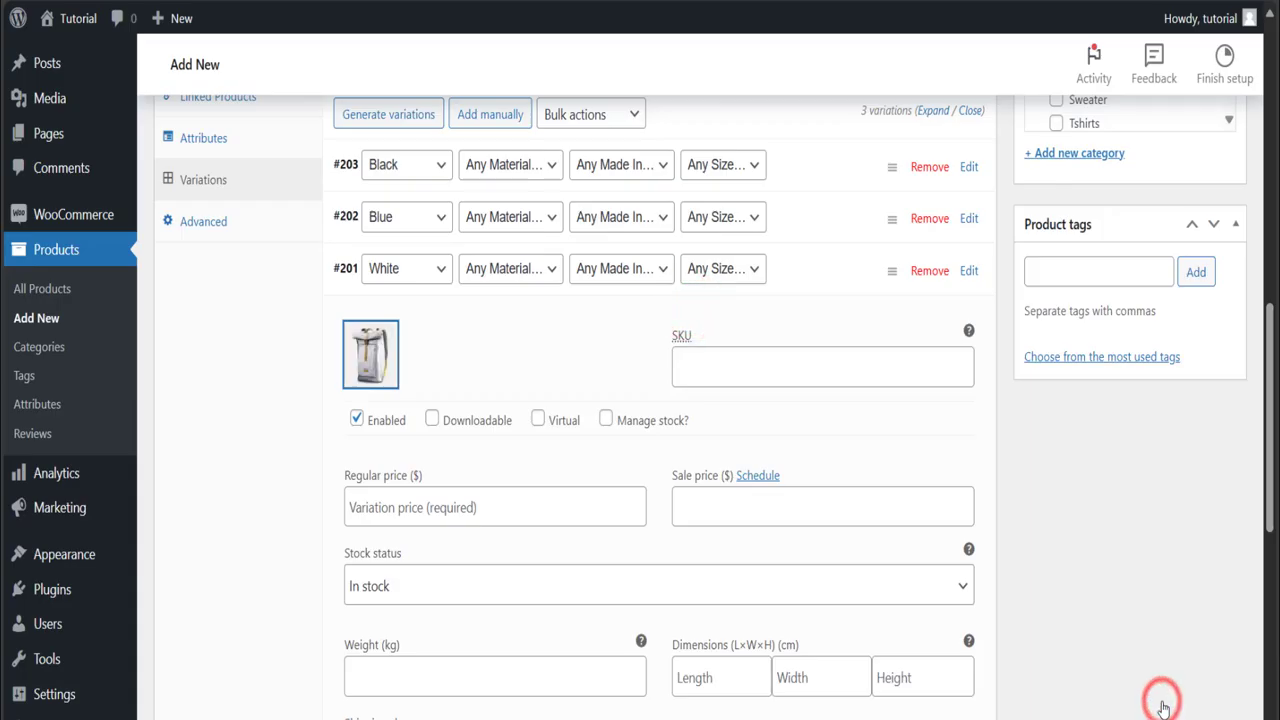
left_click(480, 505)
type("45")
left_click(781, 280)
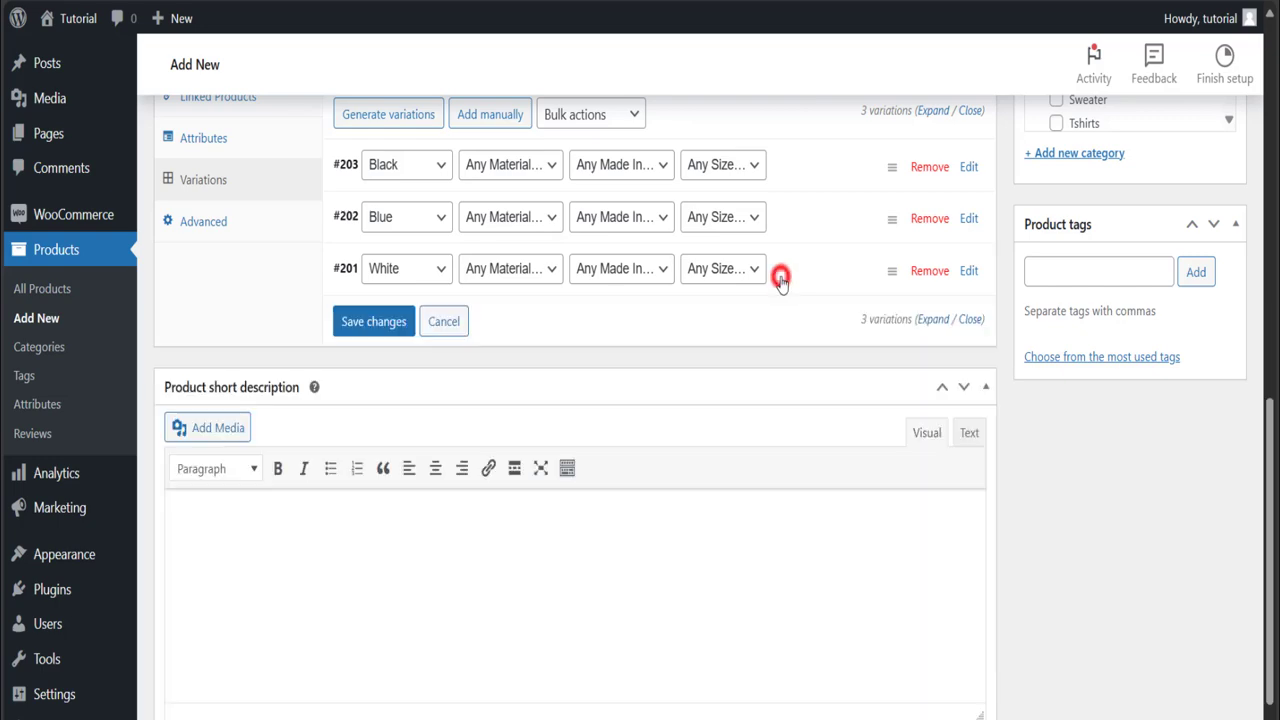
left_click(368, 428)
Step: Set the blue backpack picture as the main product image and publish the product
scroll(750, 448, "up", 7)
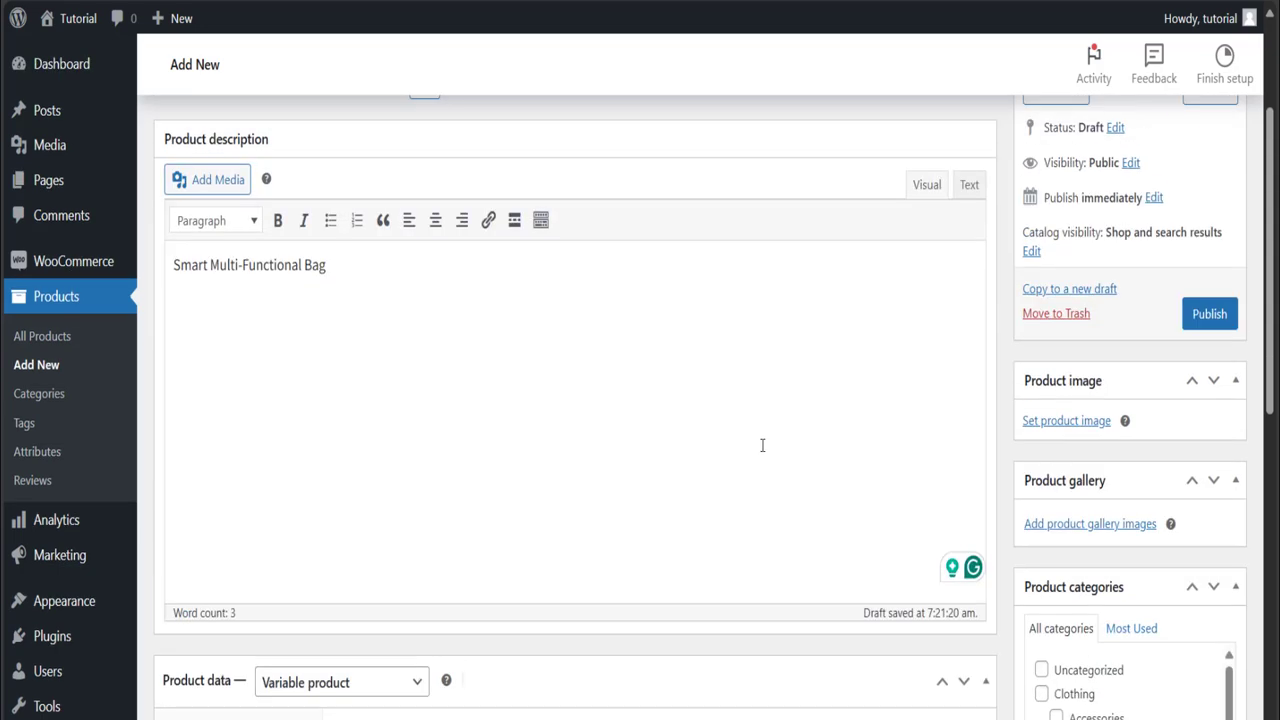
left_click(1053, 422)
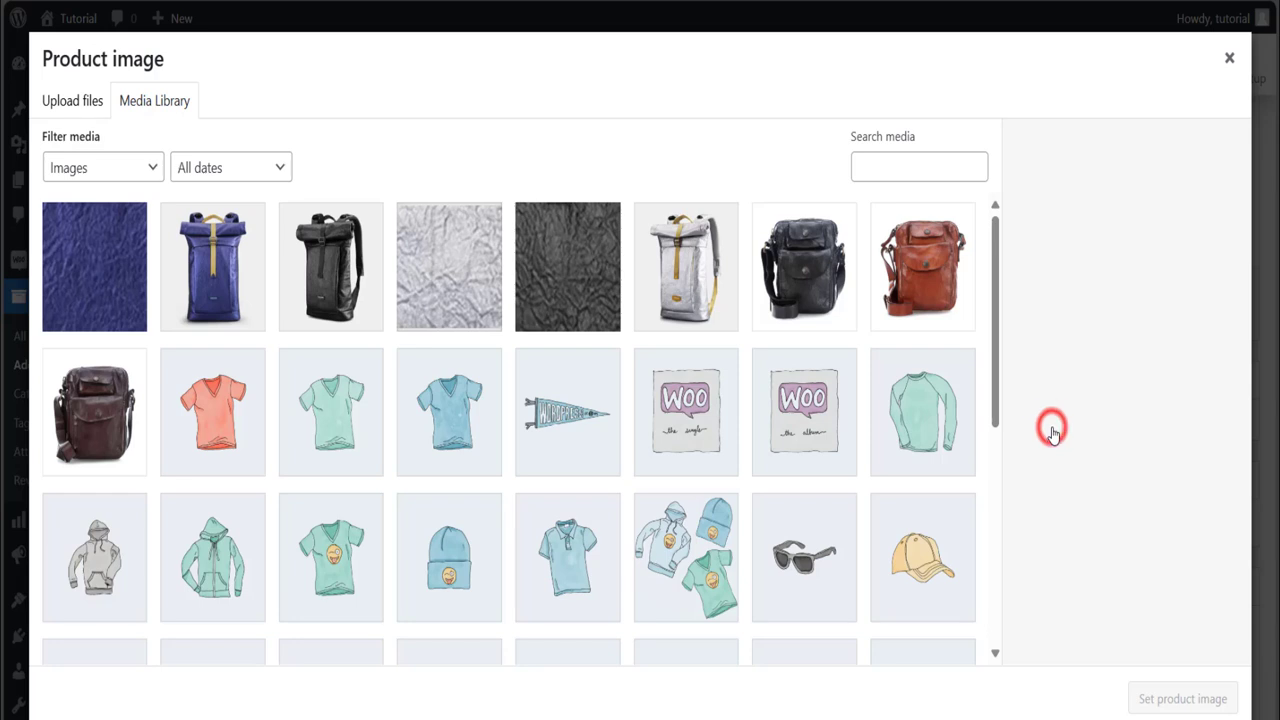
left_click(240, 300)
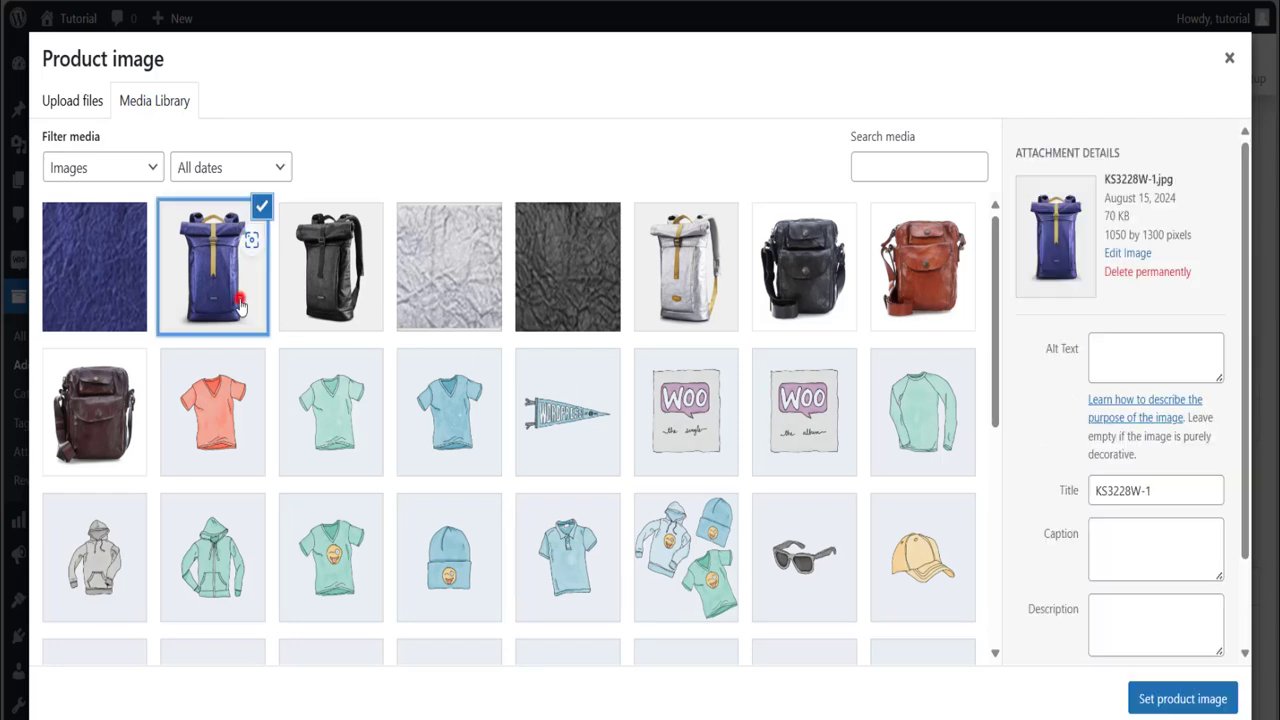
left_click(1142, 706)
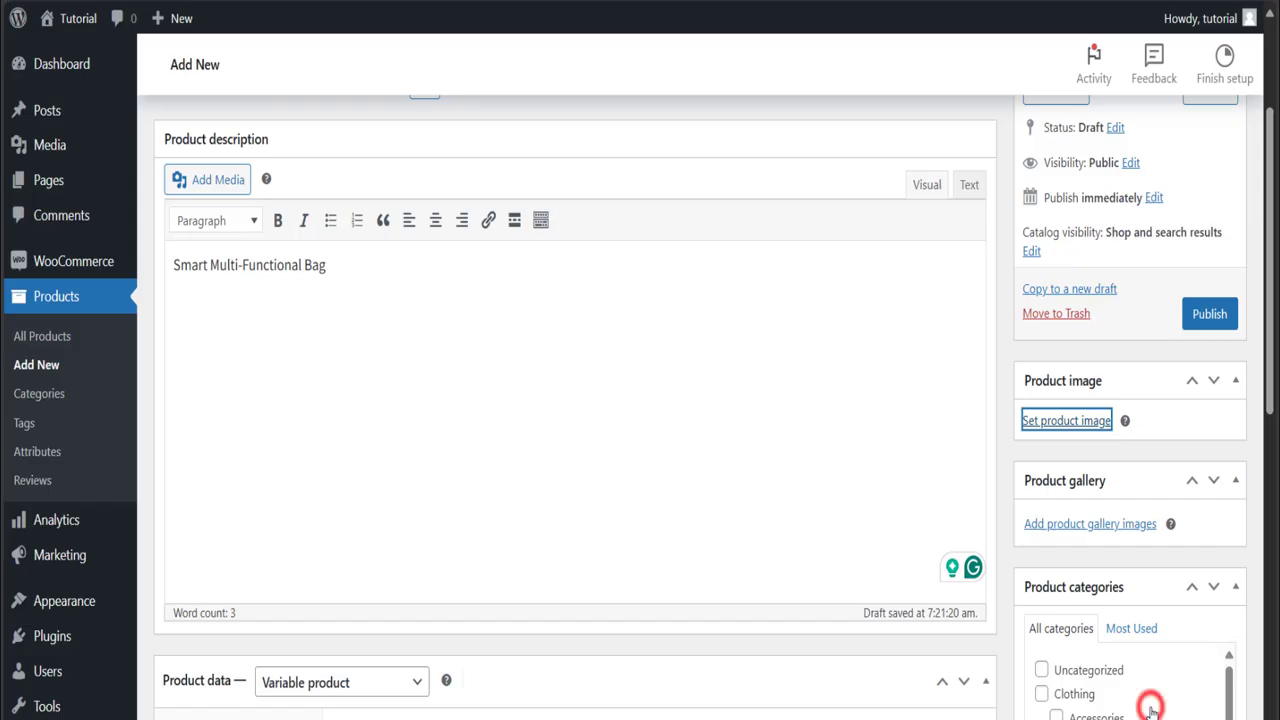
left_click(1210, 318)
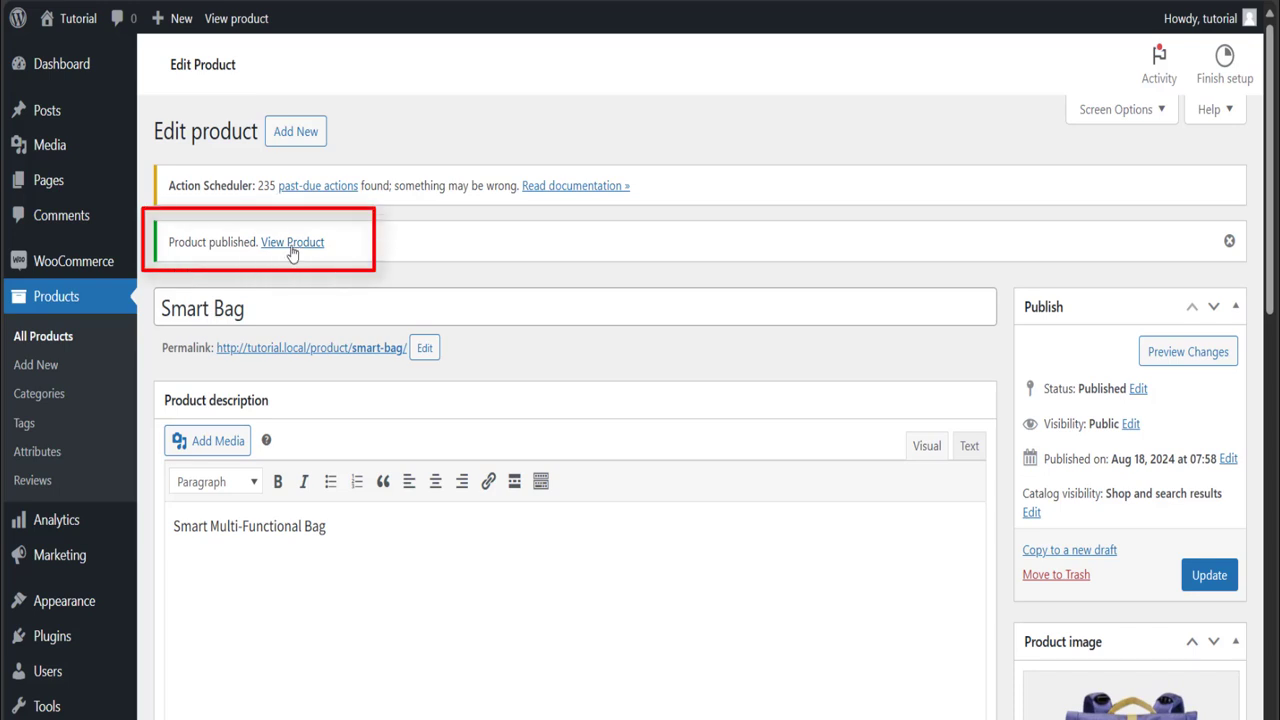
Step: View the published Smart Bag page and choose White, Leather, US and Large as its options
left_click(293, 248)
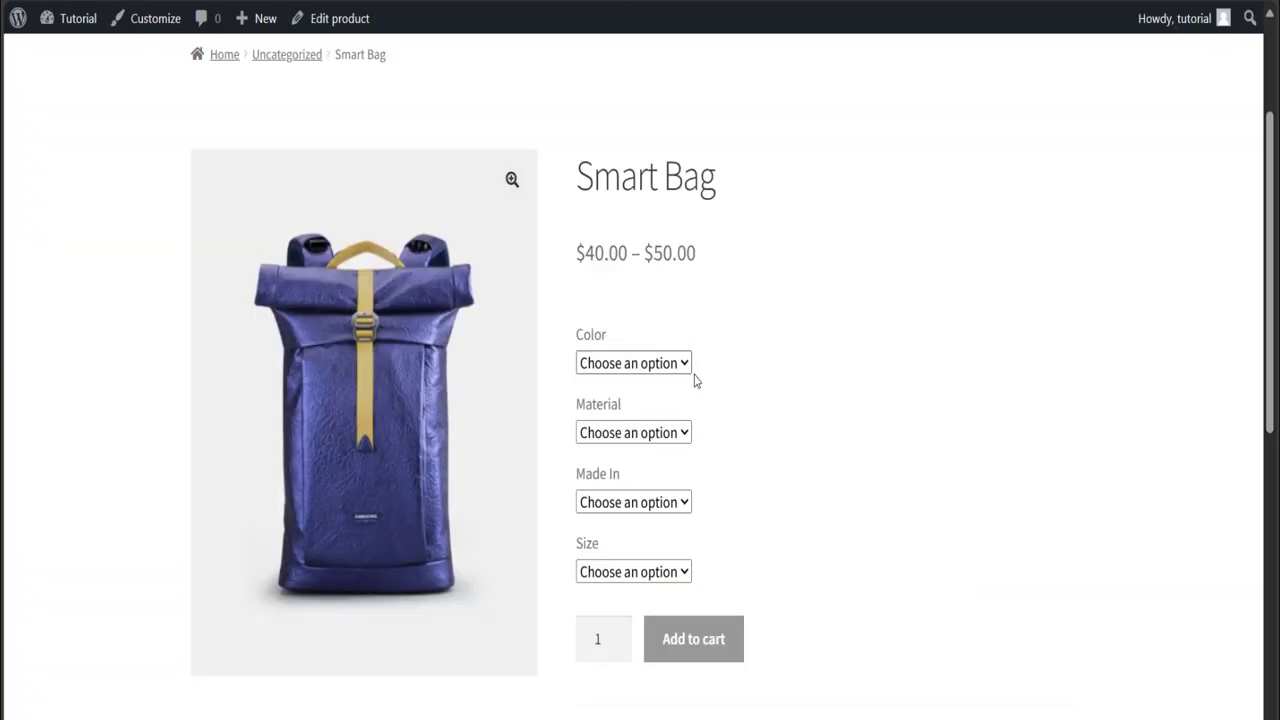
left_click(686, 364)
left_click(674, 409)
left_click(686, 432)
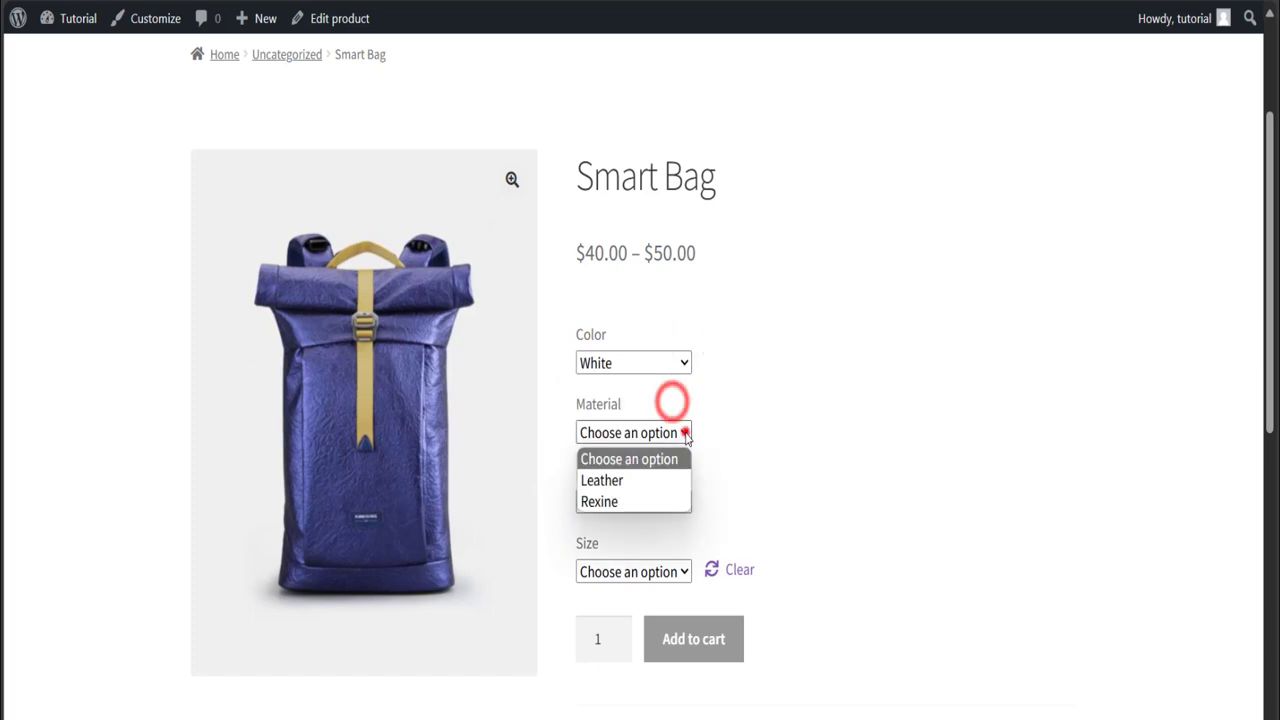
left_click(651, 480)
left_click(686, 502)
left_click(663, 549)
left_click(686, 571)
left_click(640, 618)
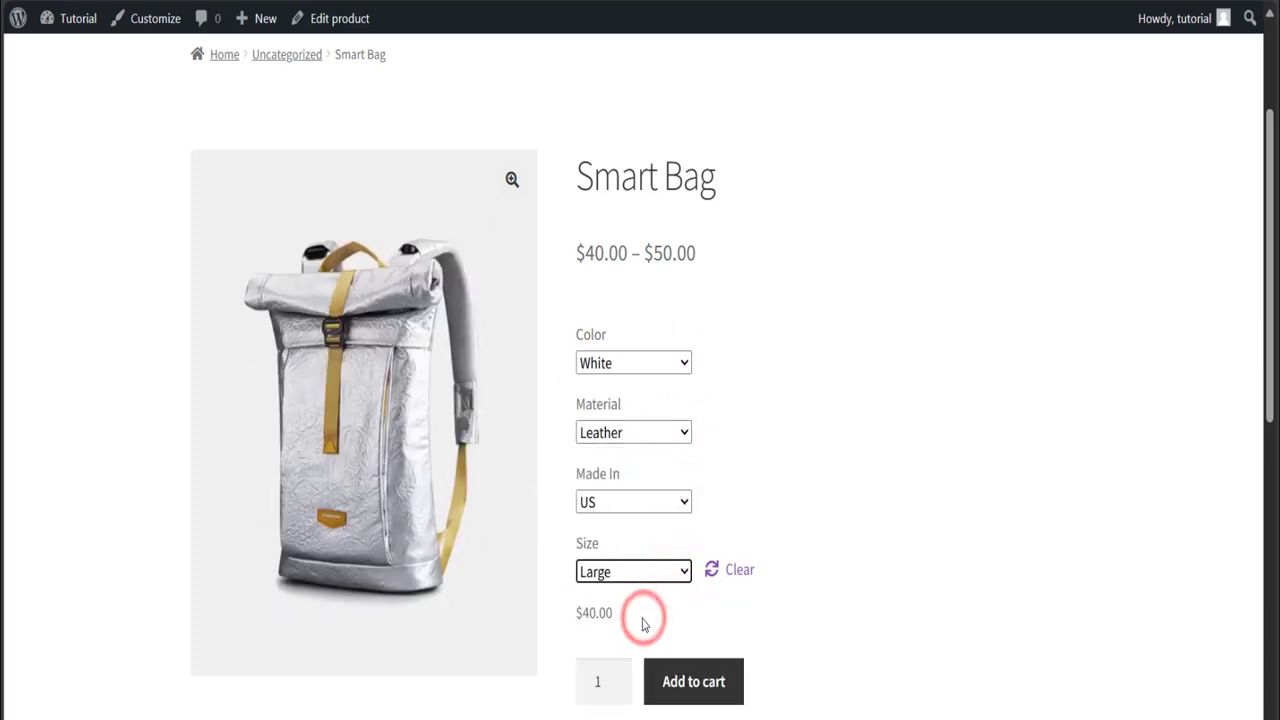
Step: Switch the Smart Bag's color selection to Blue and to Black to check the image and price of each variation
left_click(683, 364)
left_click(662, 431)
left_click(684, 363)
left_click(646, 453)
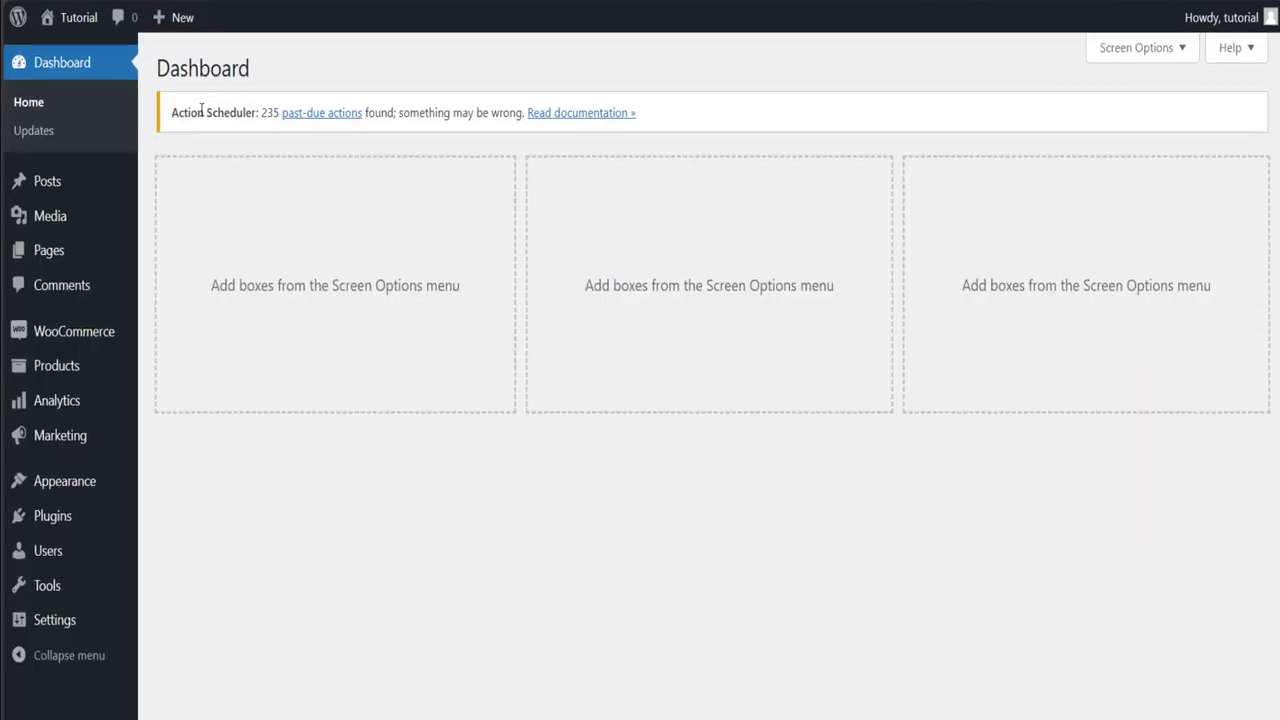
Step: Open the installed plugins list and activate Variation Swatches for WooCommerce
mouse_move(60, 530)
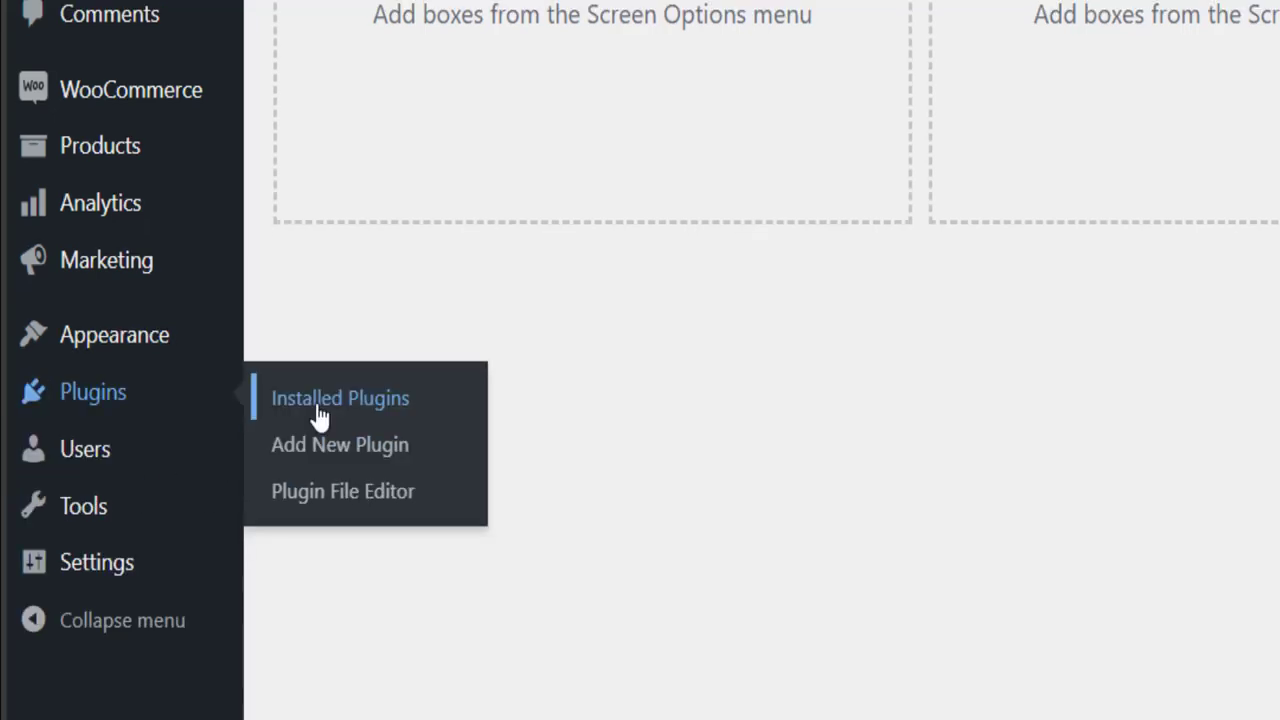
left_click(318, 414)
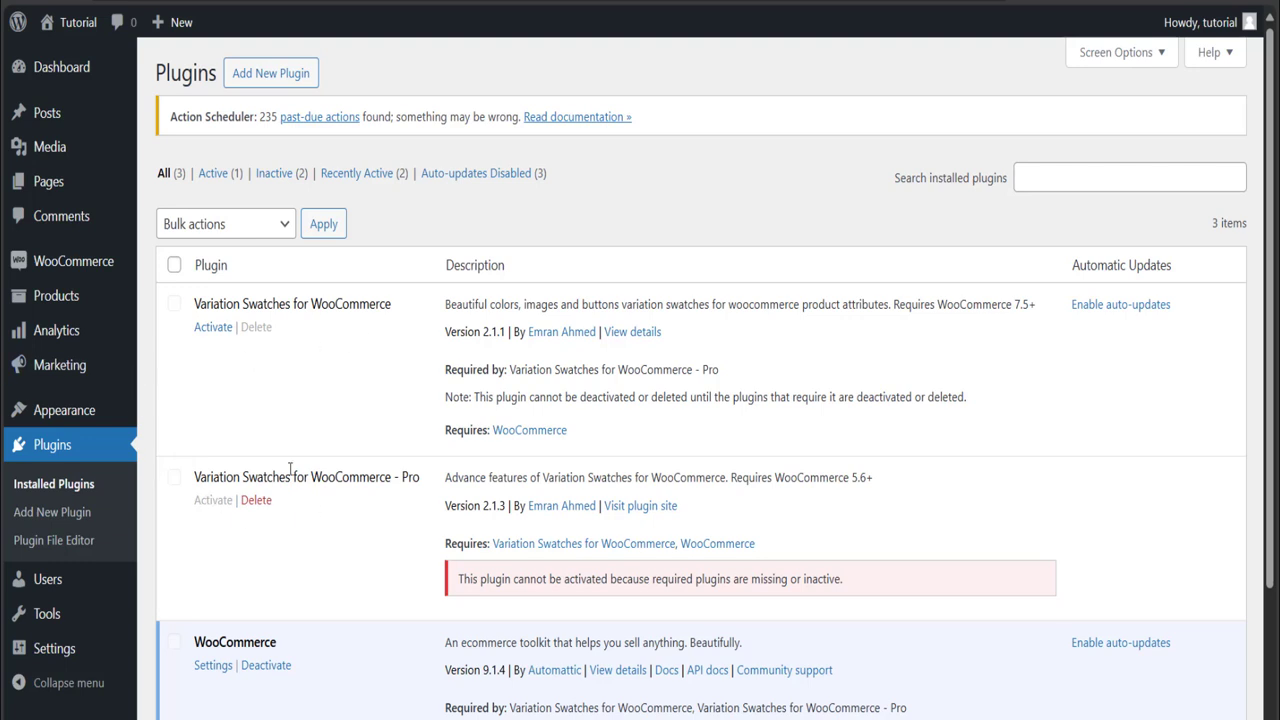
left_click(214, 331)
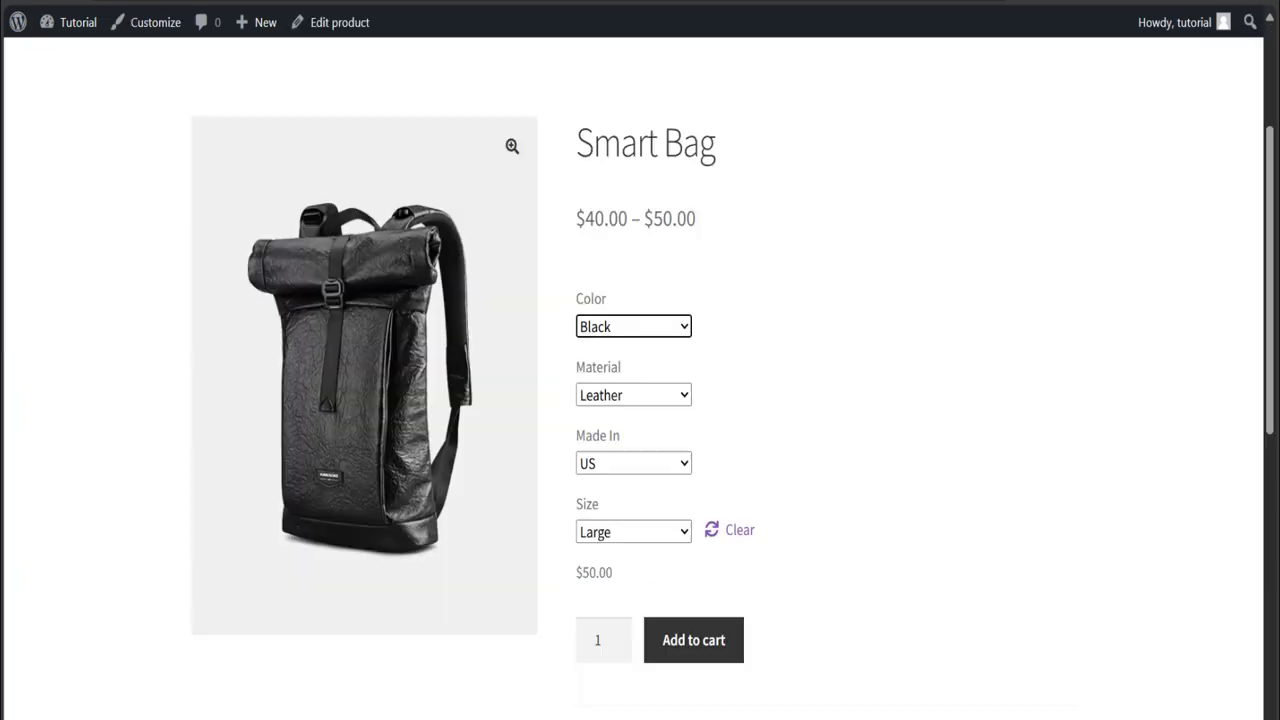
Step: Reload the Smart Bag product page and try its White and Blue color swatches
left_click(805, 343)
key("F5")
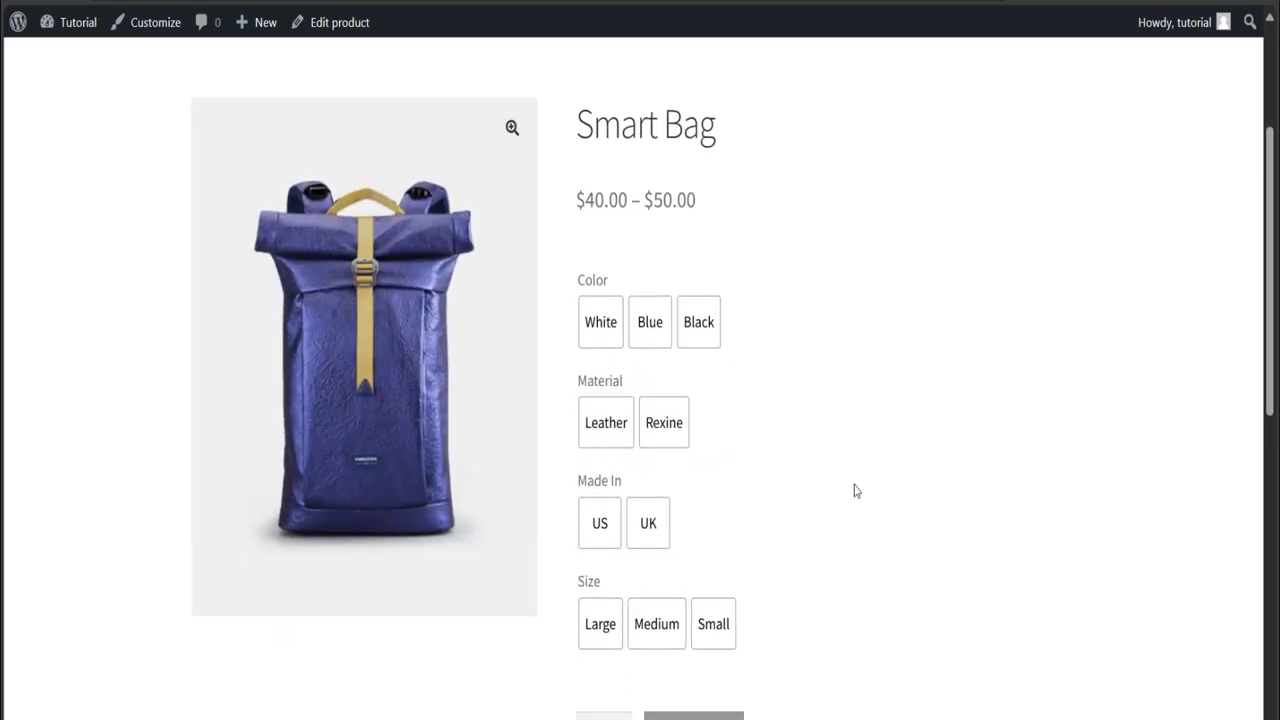
left_click(603, 322)
left_click(650, 322)
left_click(603, 322)
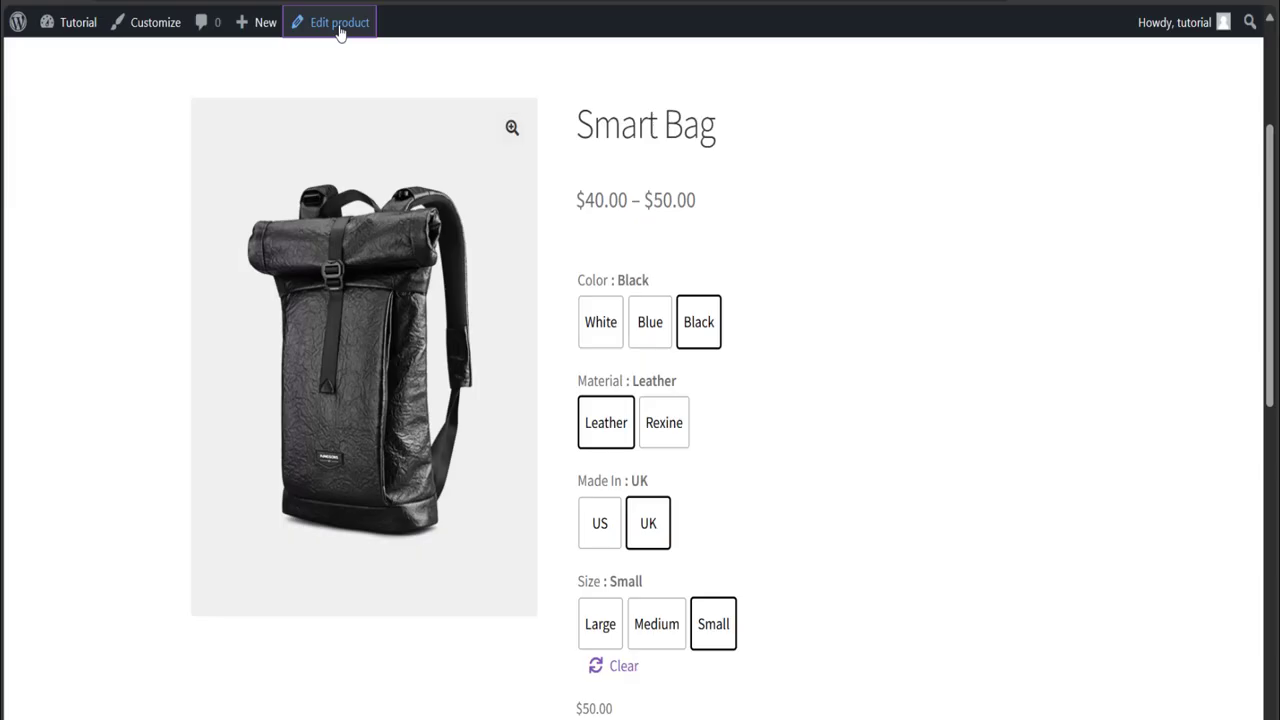
Step: Open the Smart Bag product for editing and view its swatches settings
left_click(339, 32)
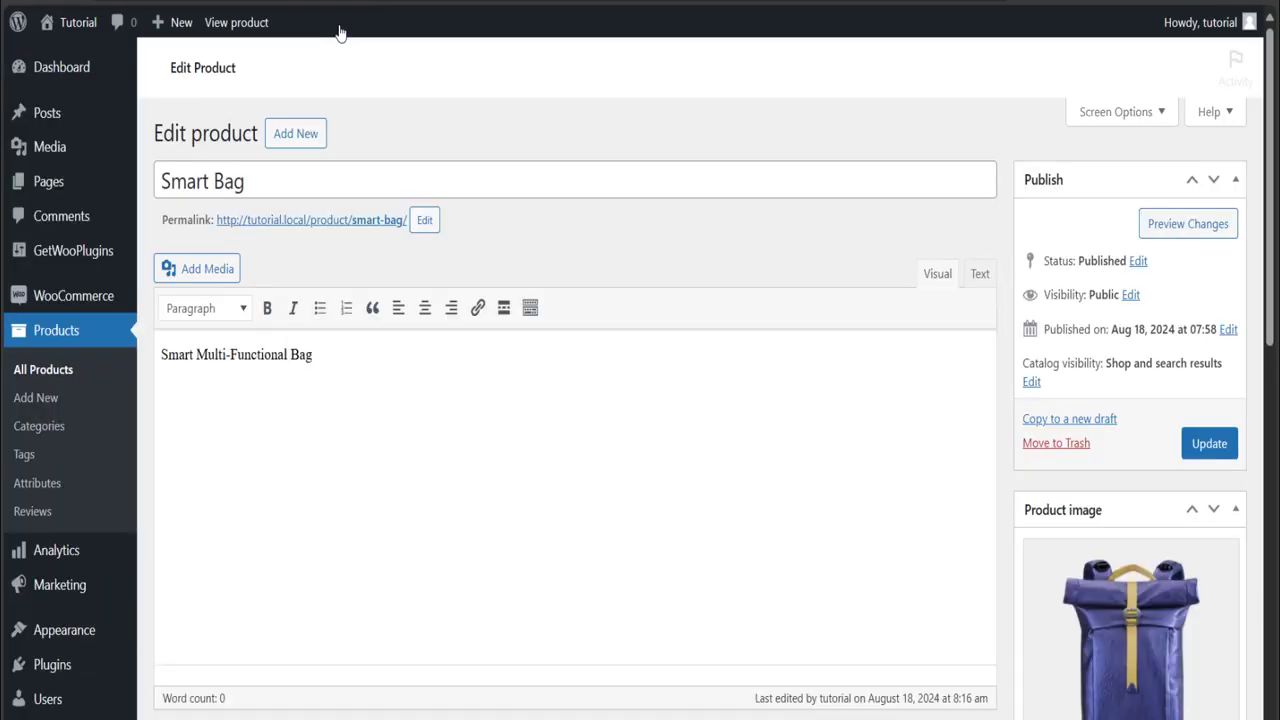
scroll(705, 560, "down", 5)
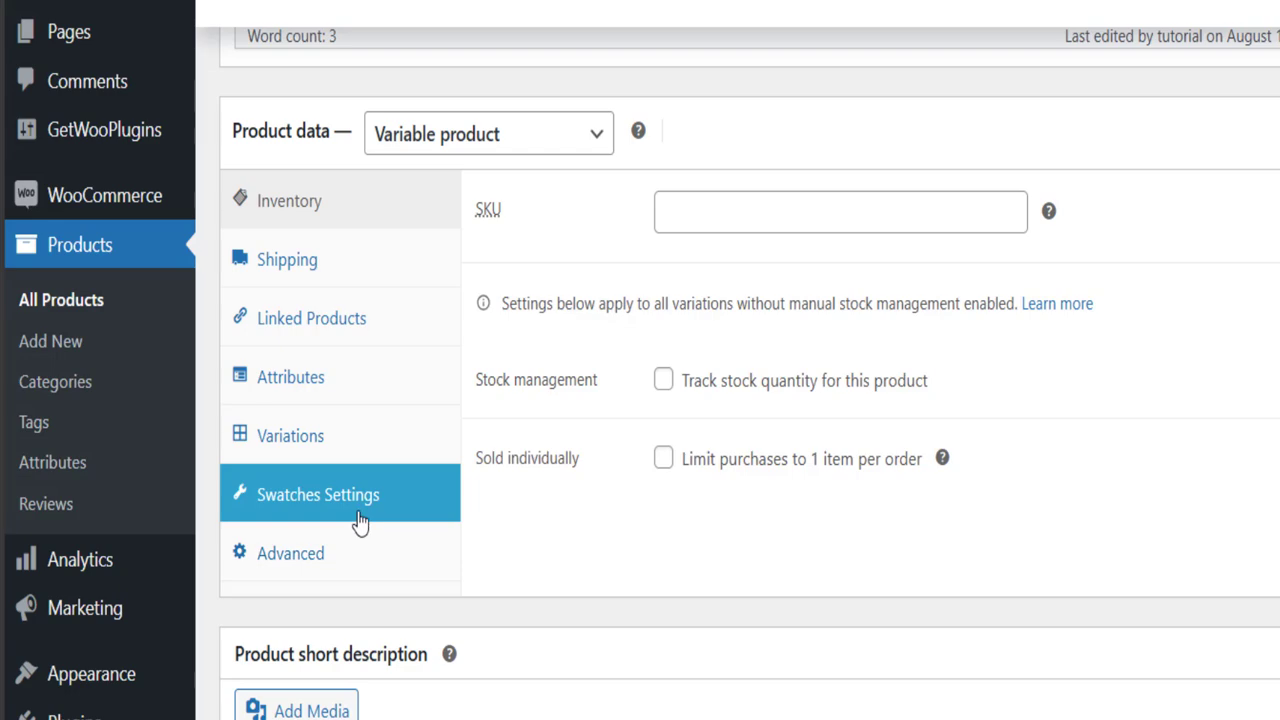
left_click(358, 518)
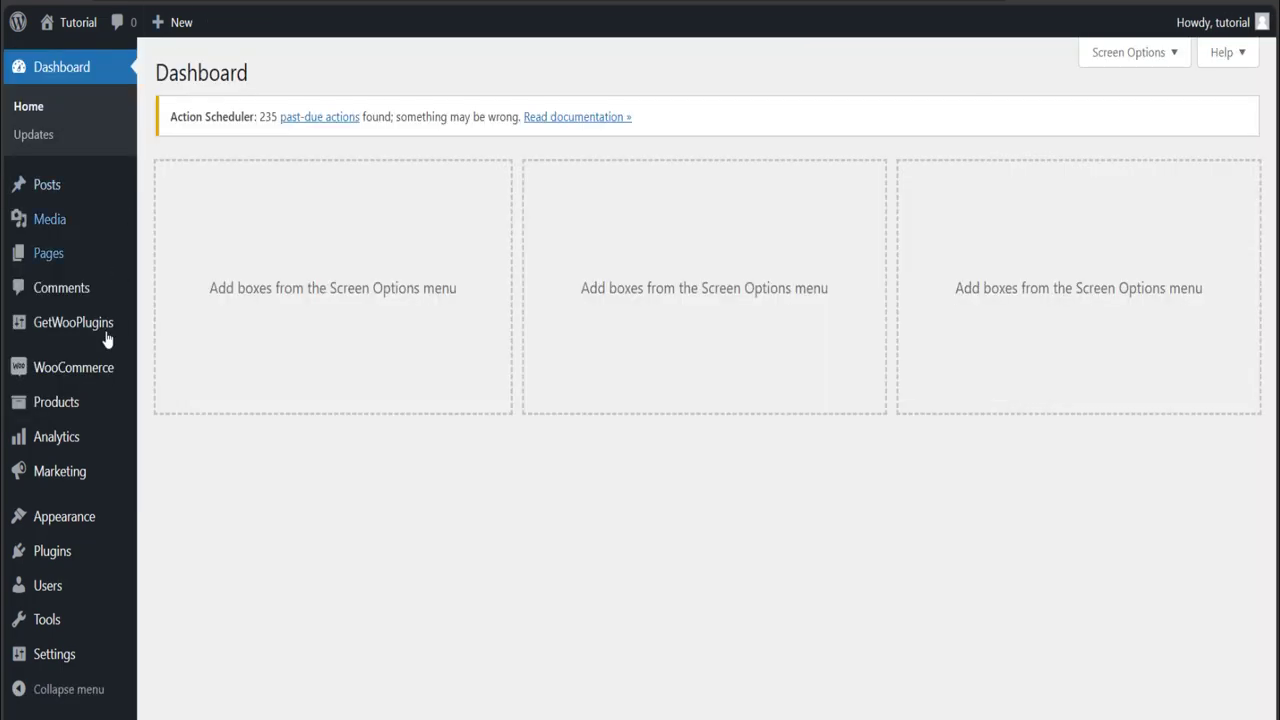
Step: Open the installed plugins list and activate Variation Swatches for WooCommerce - Pro
mouse_move(76, 560)
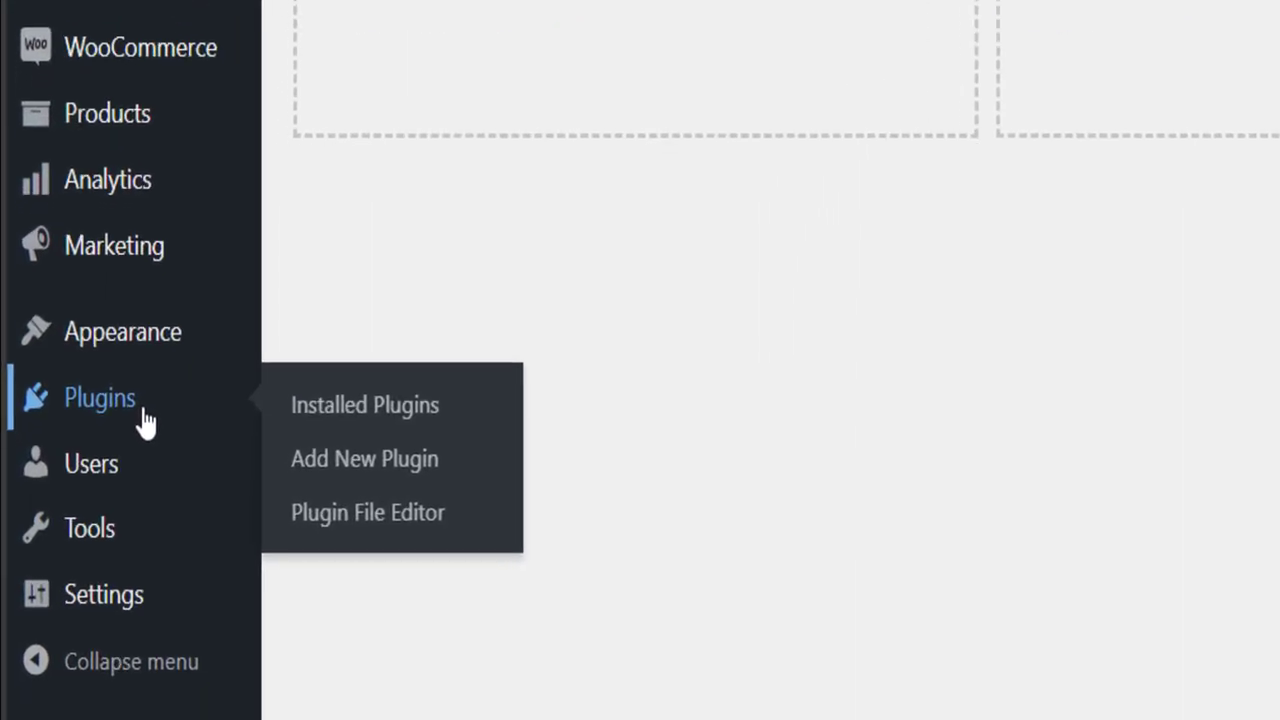
left_click(333, 425)
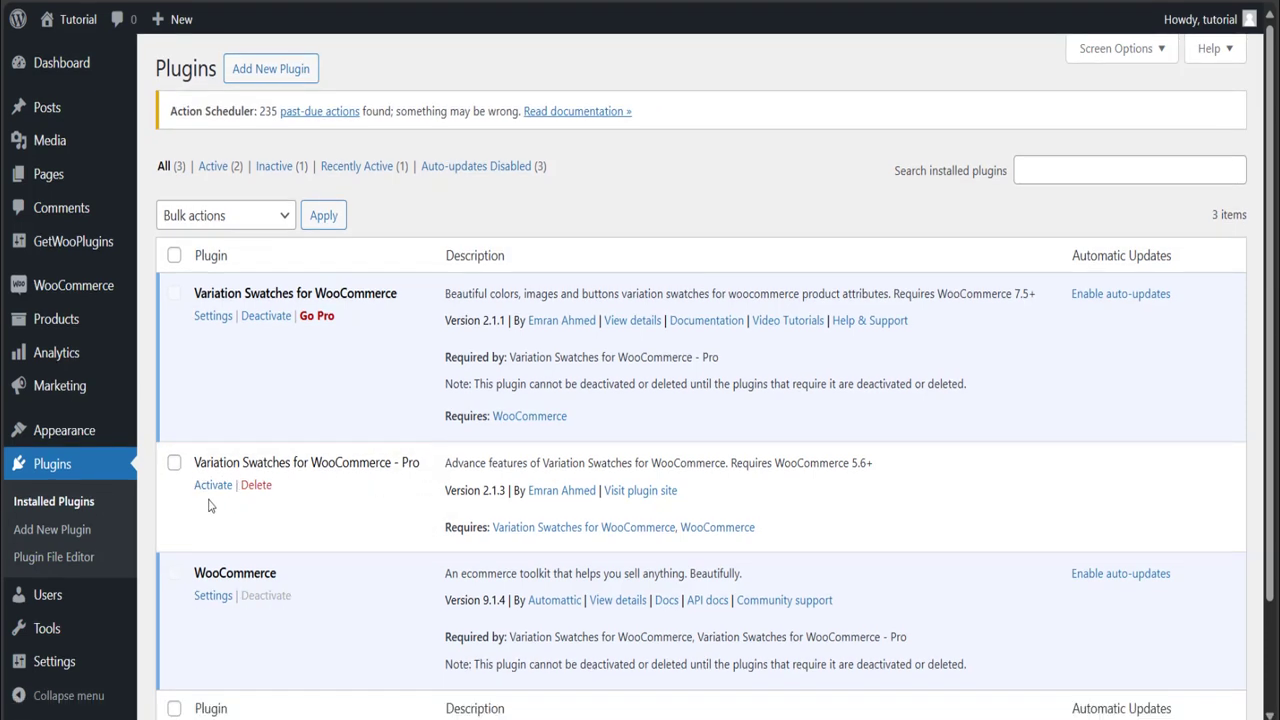
left_click(211, 488)
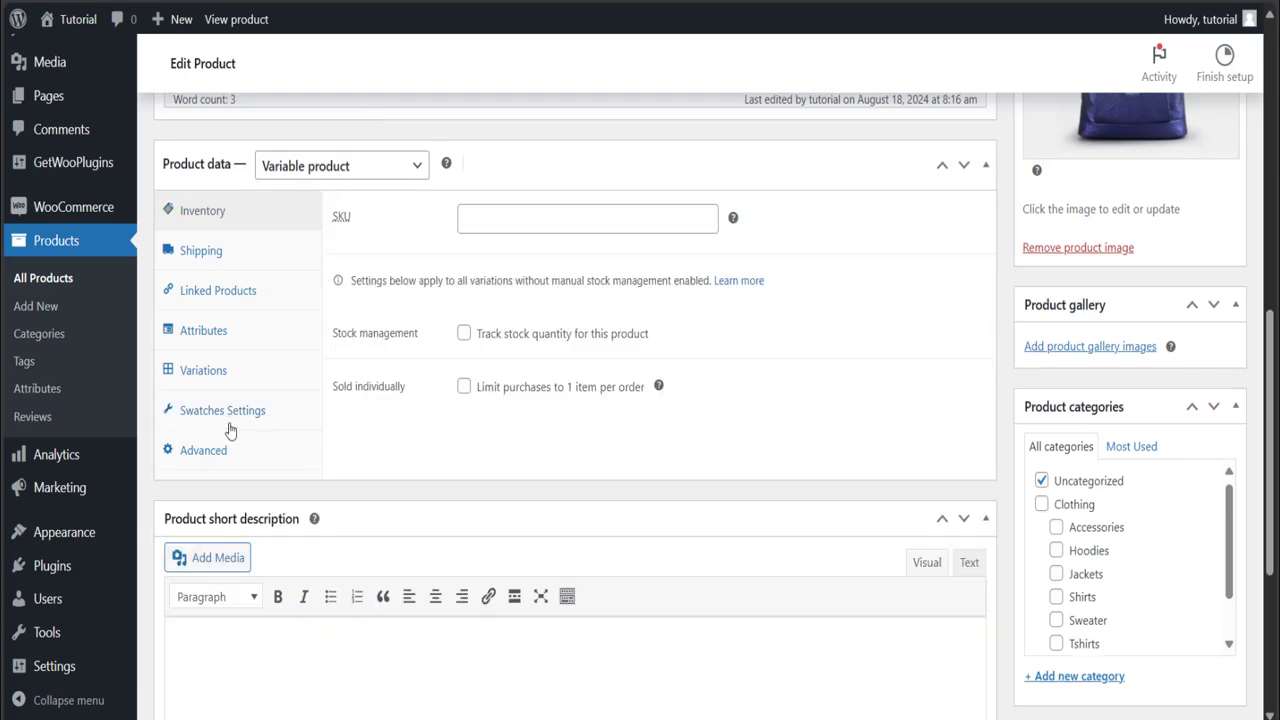
Step: In the product's swatches settings, choose Color as the Color attribute's type and collapse that attribute
left_click(227, 424)
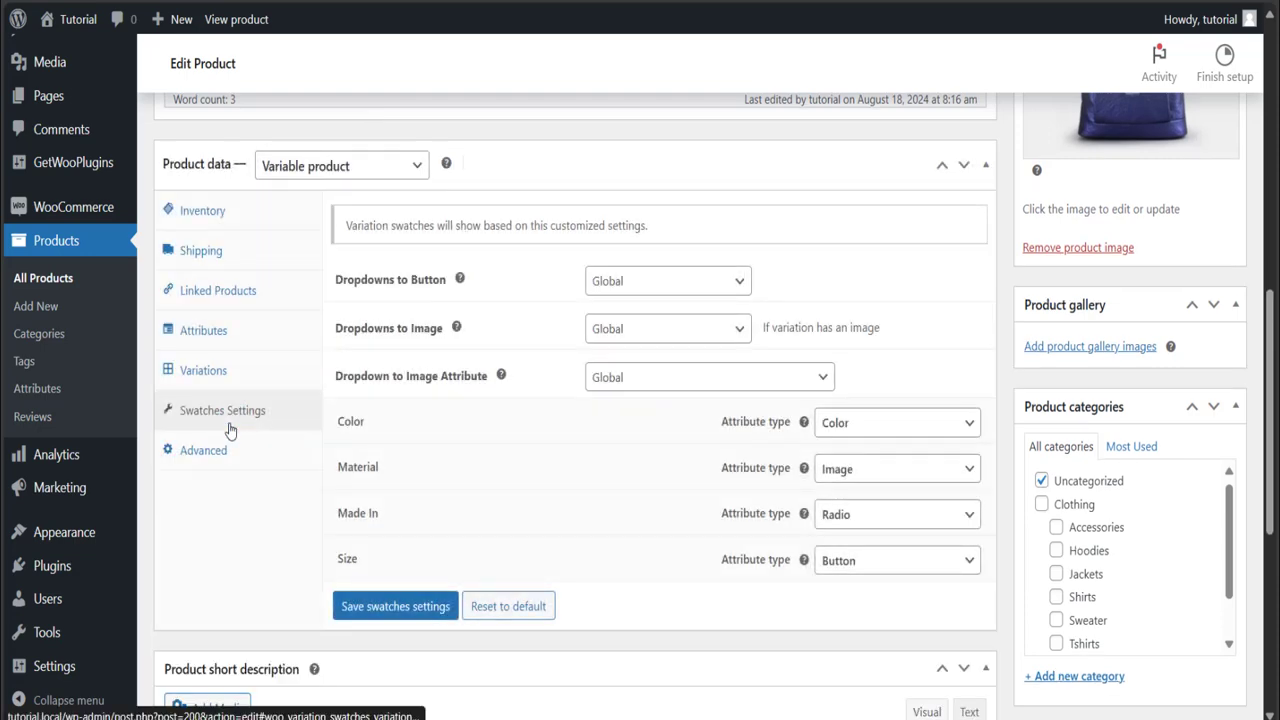
left_click(966, 428)
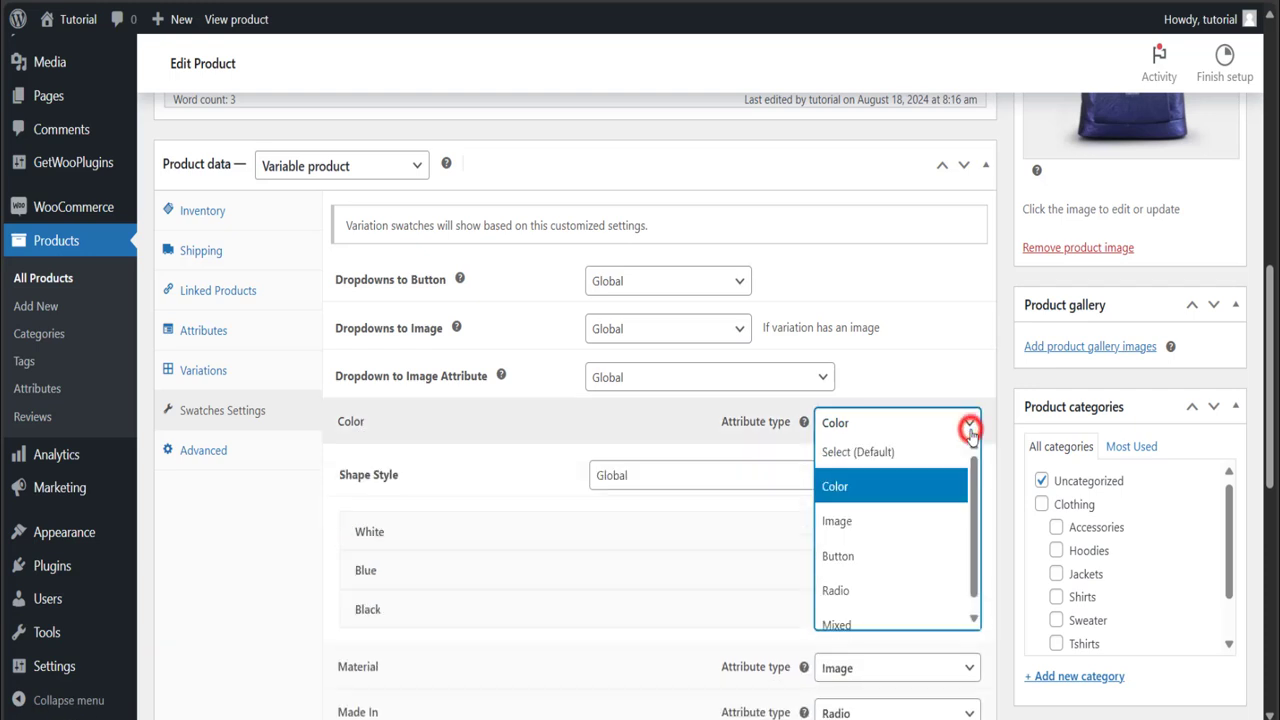
left_click(886, 491)
left_click(690, 430)
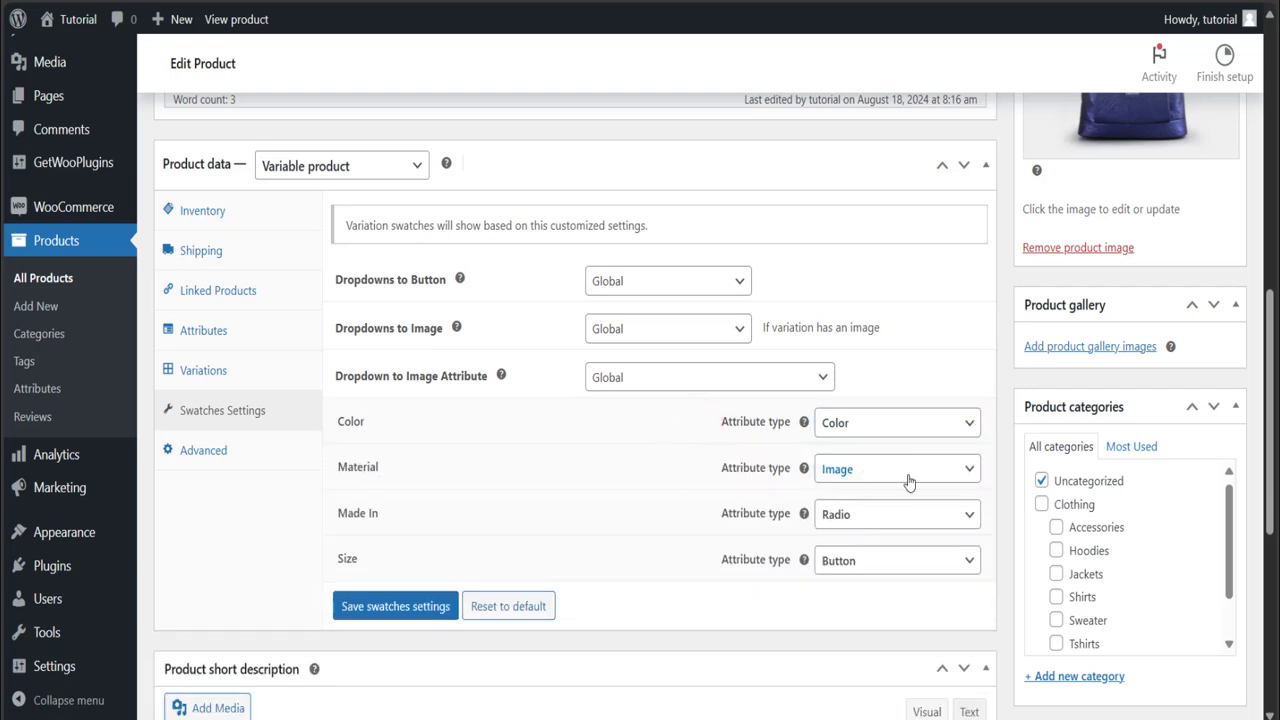
Step: In the swatches settings, choose Image as the Material attribute's type and Radio as the Made In attribute's type
left_click(966, 470)
left_click(889, 560)
left_click(556, 476)
left_click(561, 509)
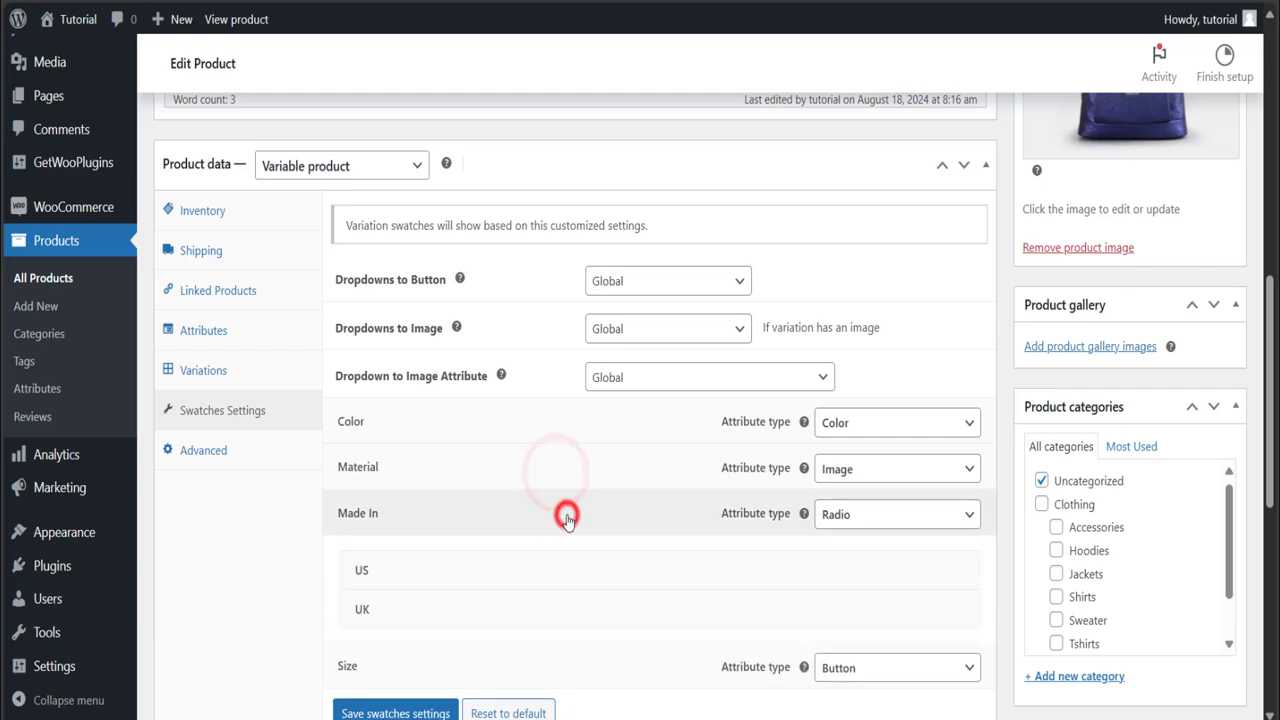
left_click(563, 514)
left_click(963, 514)
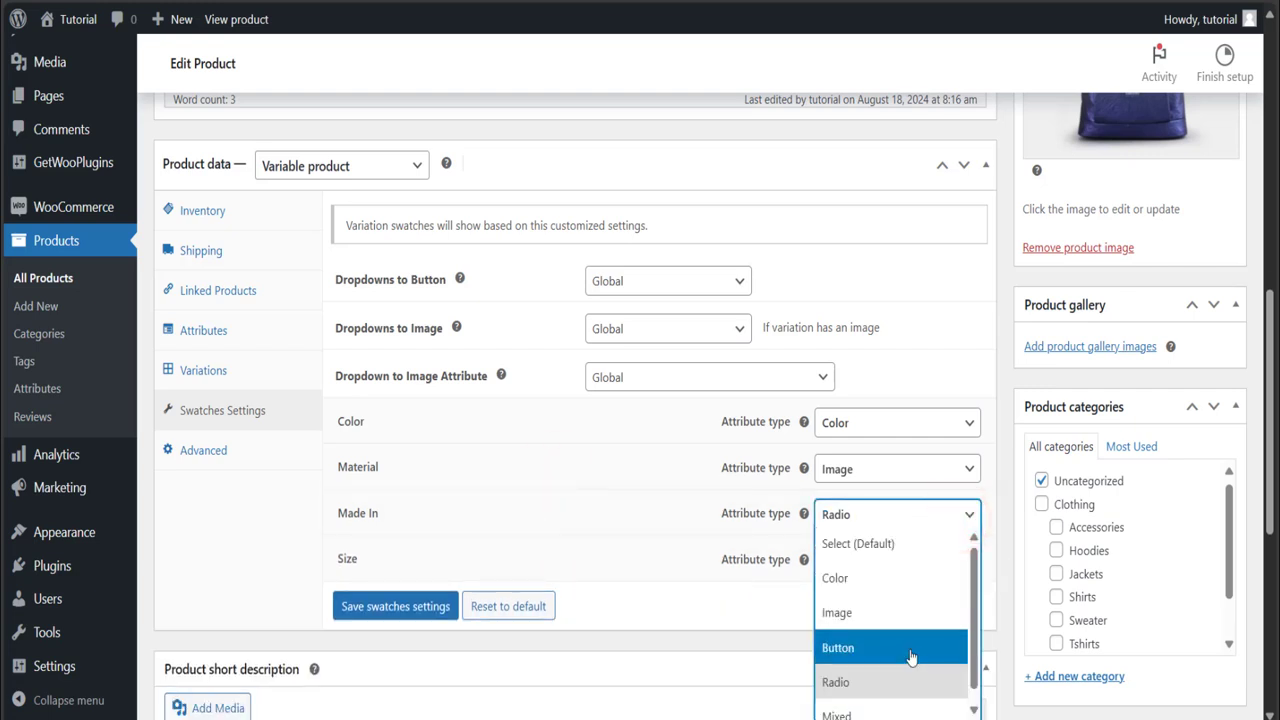
left_click(905, 682)
Step: Inspect the Size attribute's swatch options and choose Button as its attribute type
left_click(640, 558)
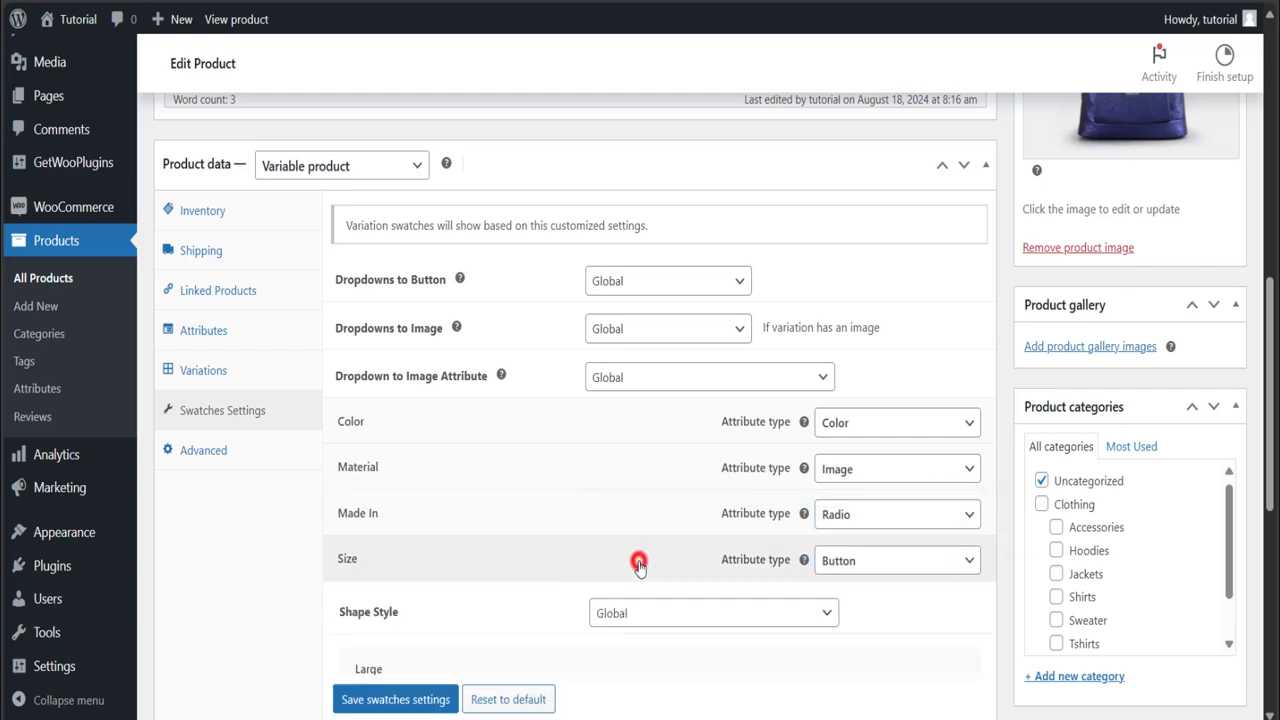
left_click(968, 562)
left_click(917, 558)
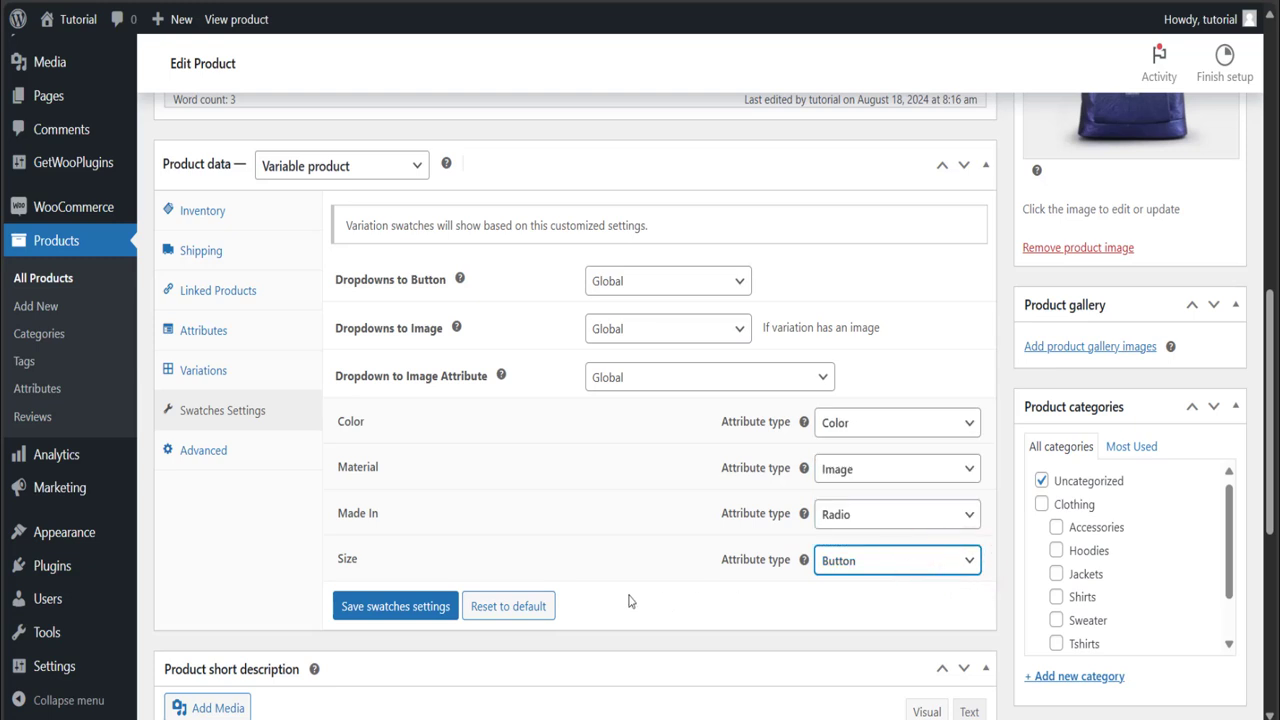
Step: Save the swatches settings along with the product update and view the Smart Bag product page
left_click(388, 608)
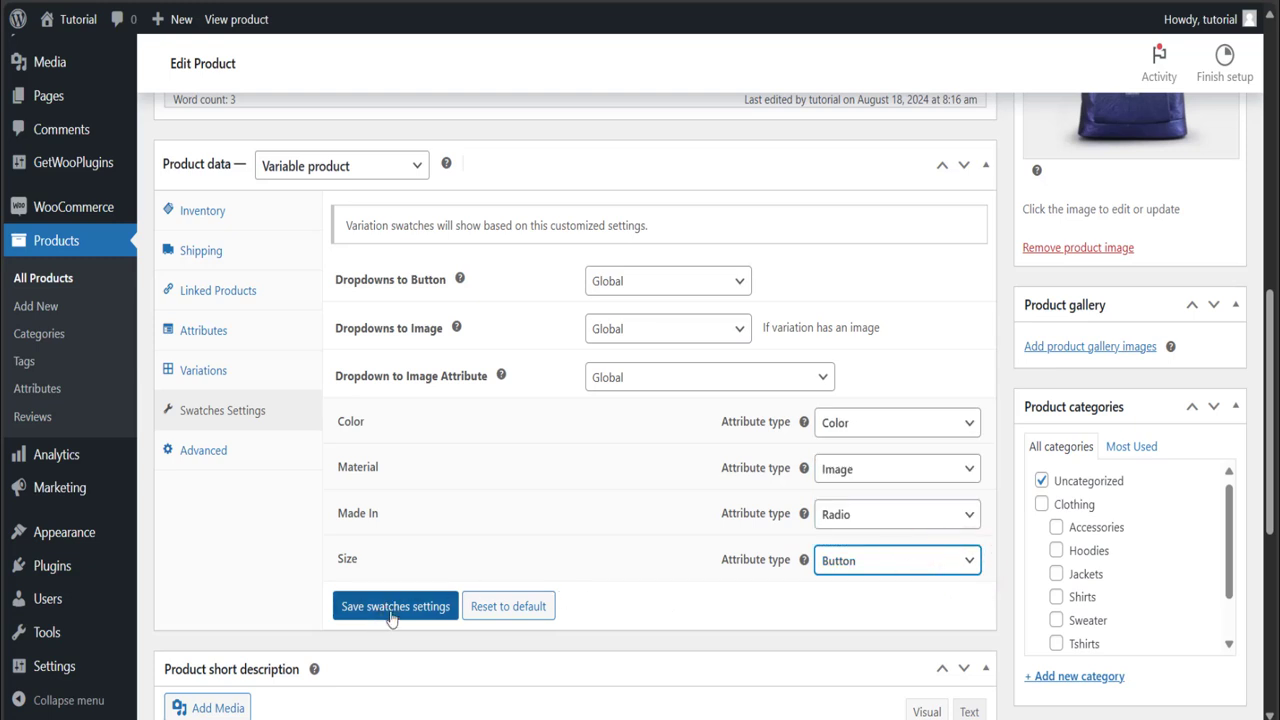
left_click(391, 612)
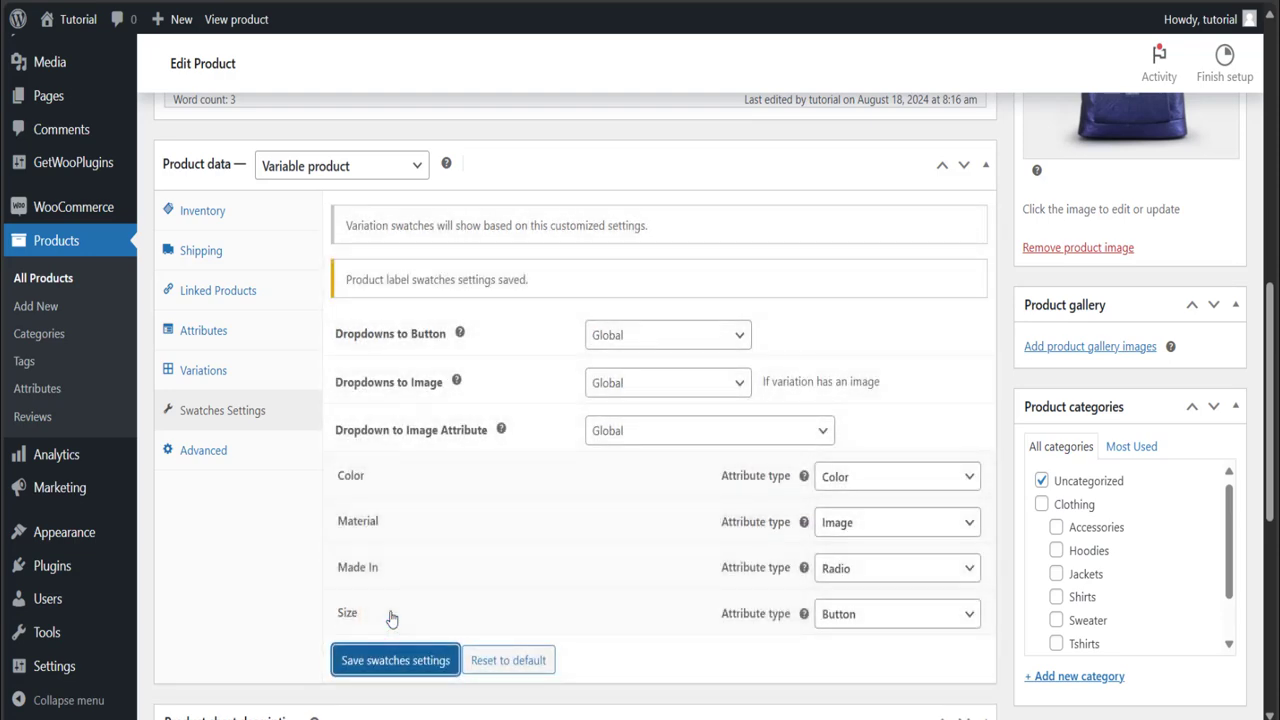
scroll(891, 337, "up", 4)
scroll(893, 345, "up", 3)
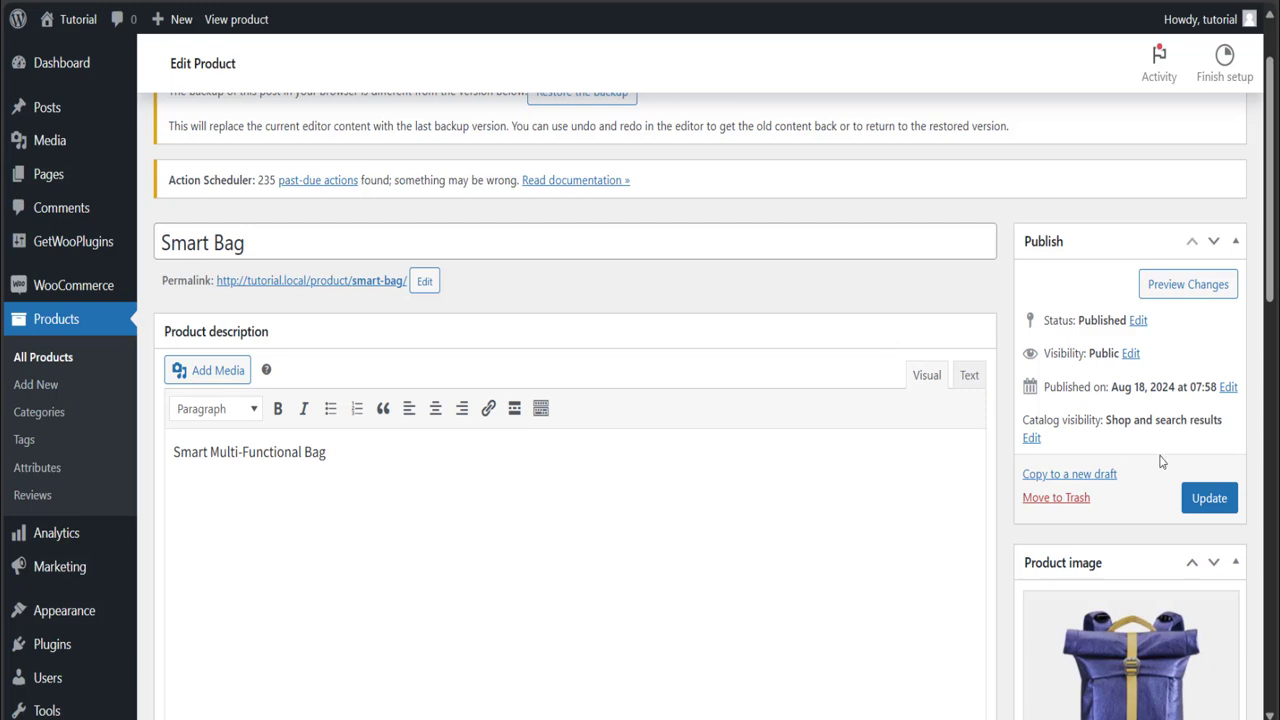
left_click(1197, 508)
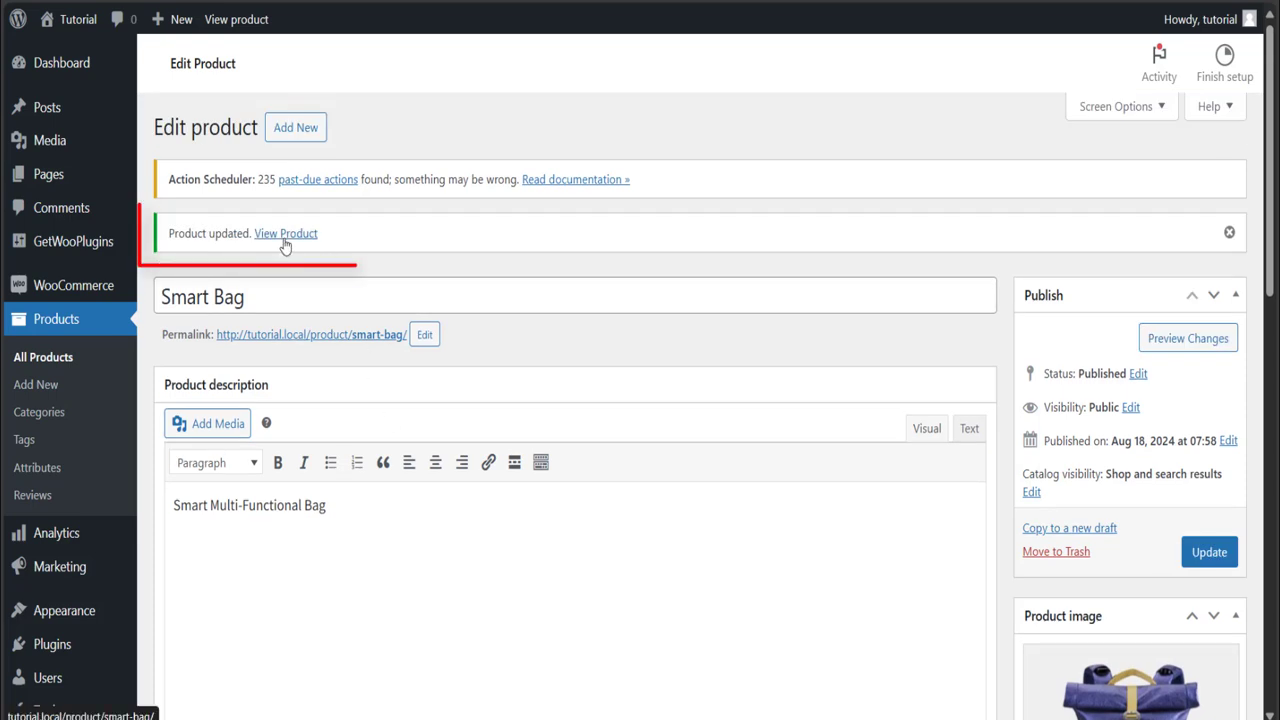
left_click(284, 240)
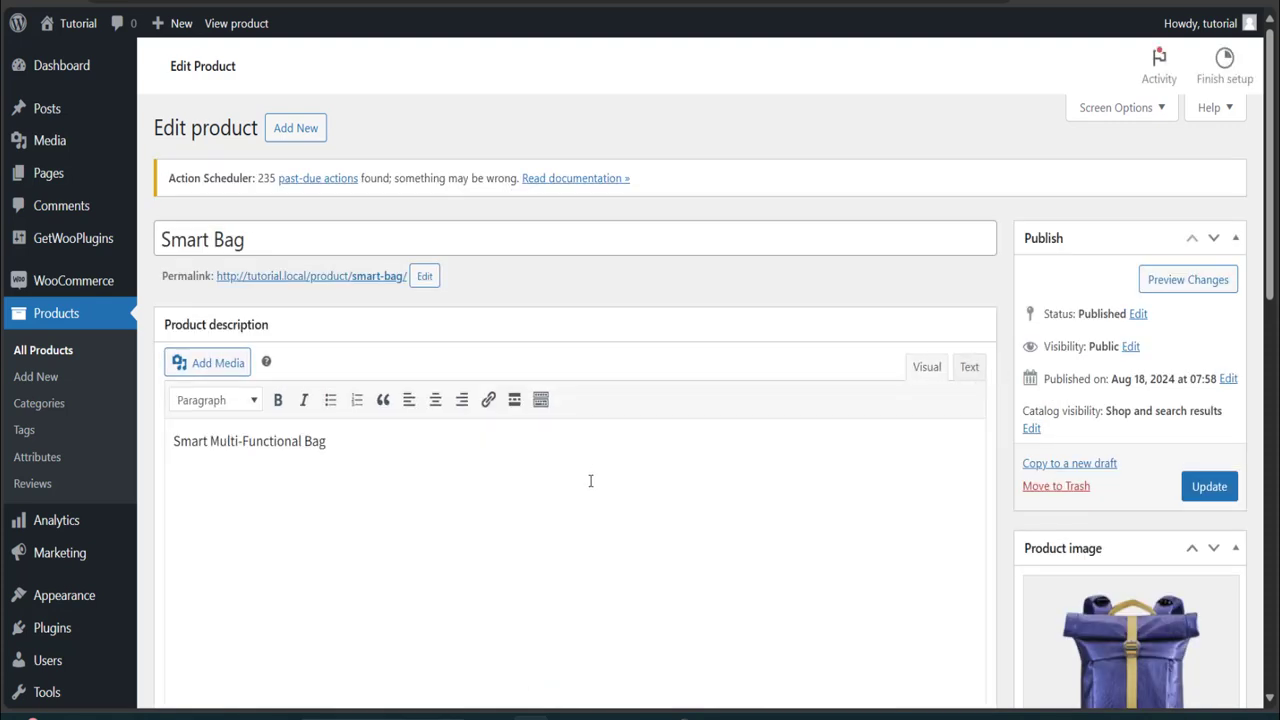
Step: In the Smart Bag product's swatches settings, set the primary color of the Color attribute's White term to #ffffff
scroll(590, 481, "down", 5)
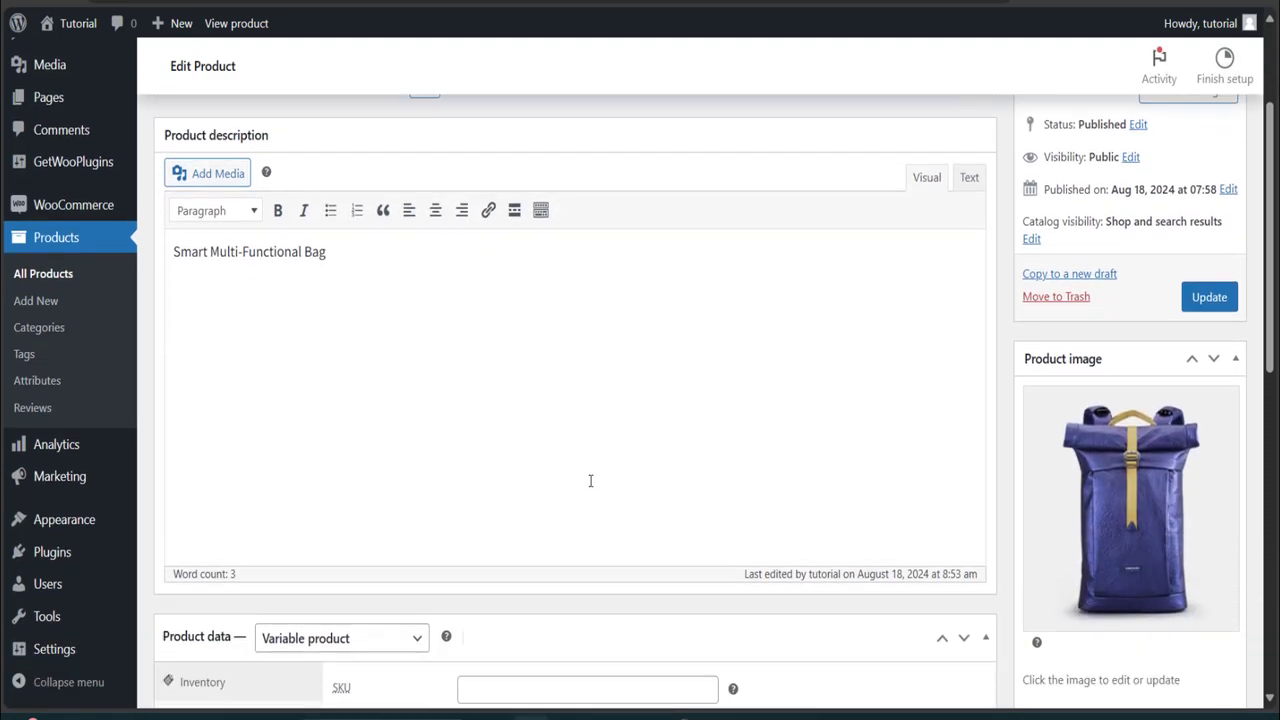
scroll(610, 479, "down", 2)
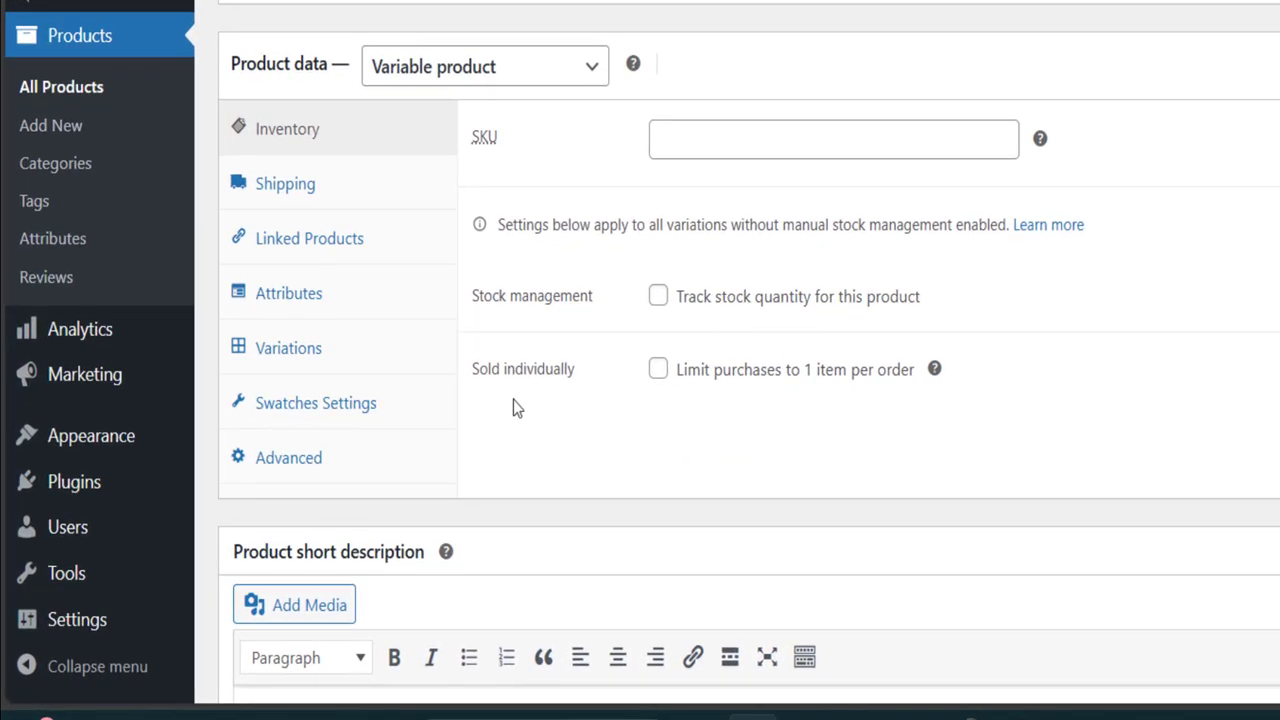
left_click(346, 425)
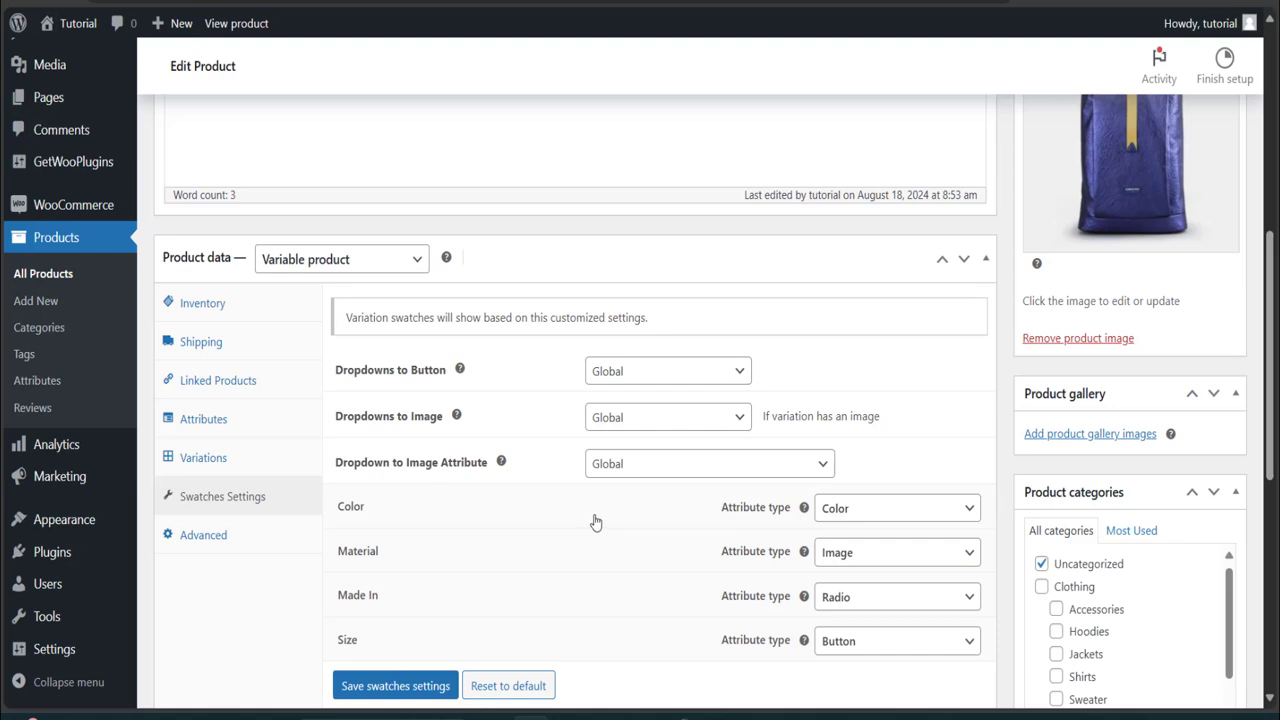
left_click(595, 521)
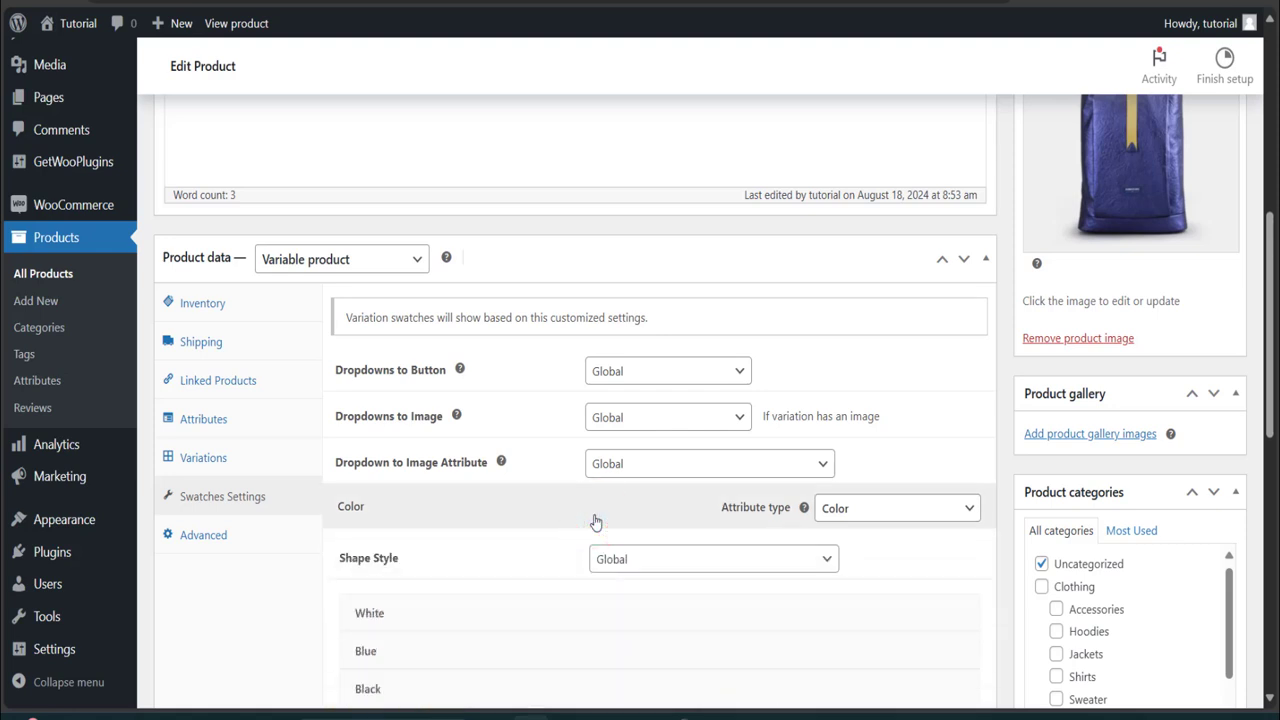
scroll(595, 521, "down", 2)
left_click(543, 430)
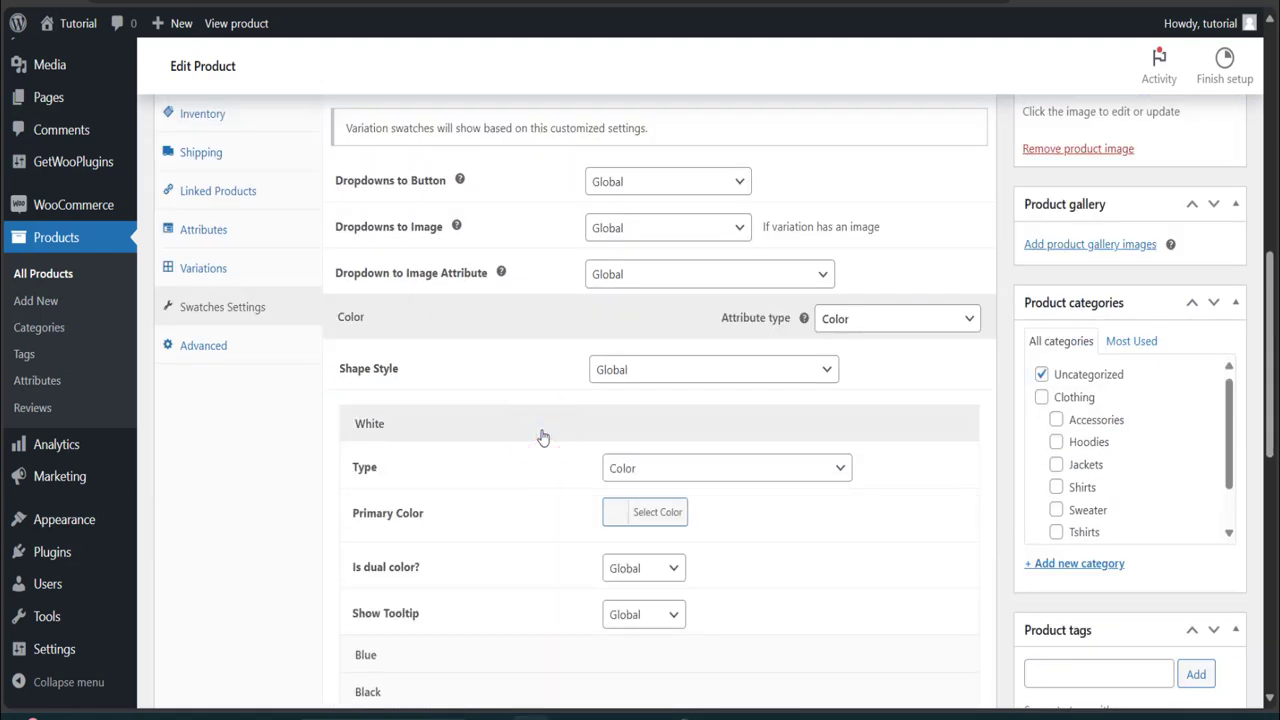
scroll(600, 435, "down", 1)
left_click(617, 430)
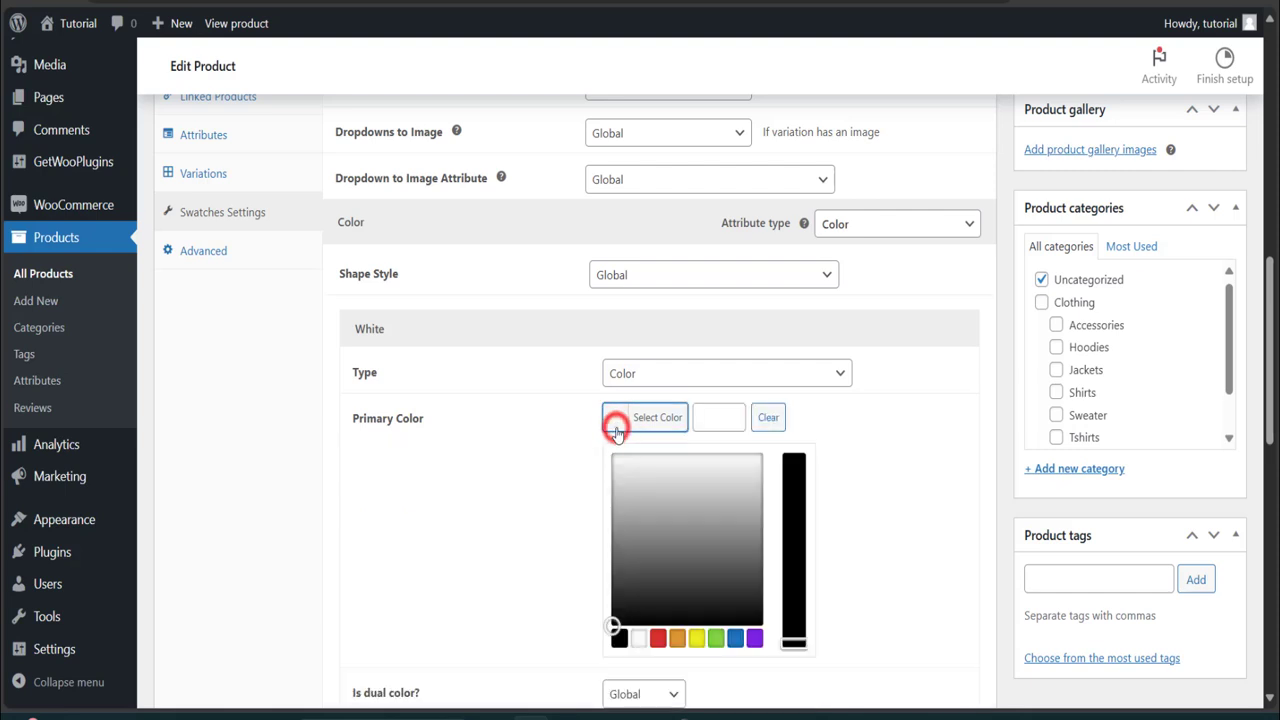
scroll(640, 552, "down", 1)
left_click(639, 543)
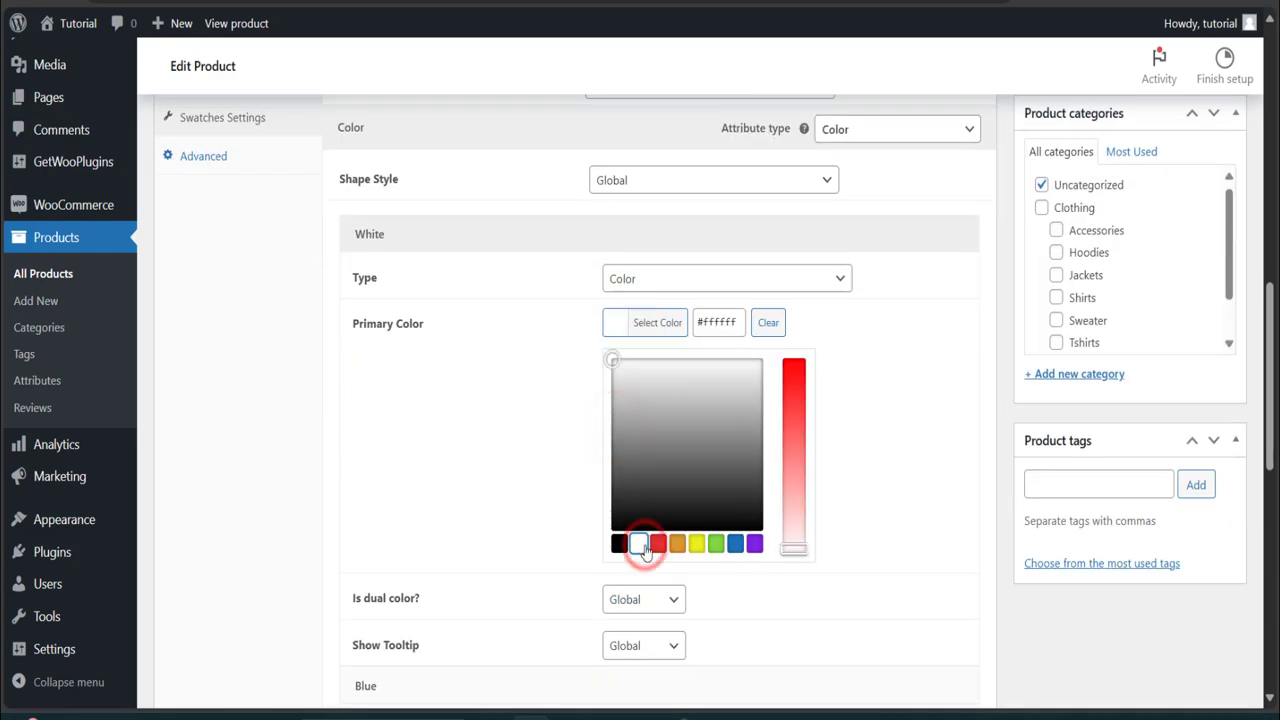
left_click(545, 242)
Step: Set the Blue term's primary color to the preset blue and adjust its saturation slightly
left_click(580, 274)
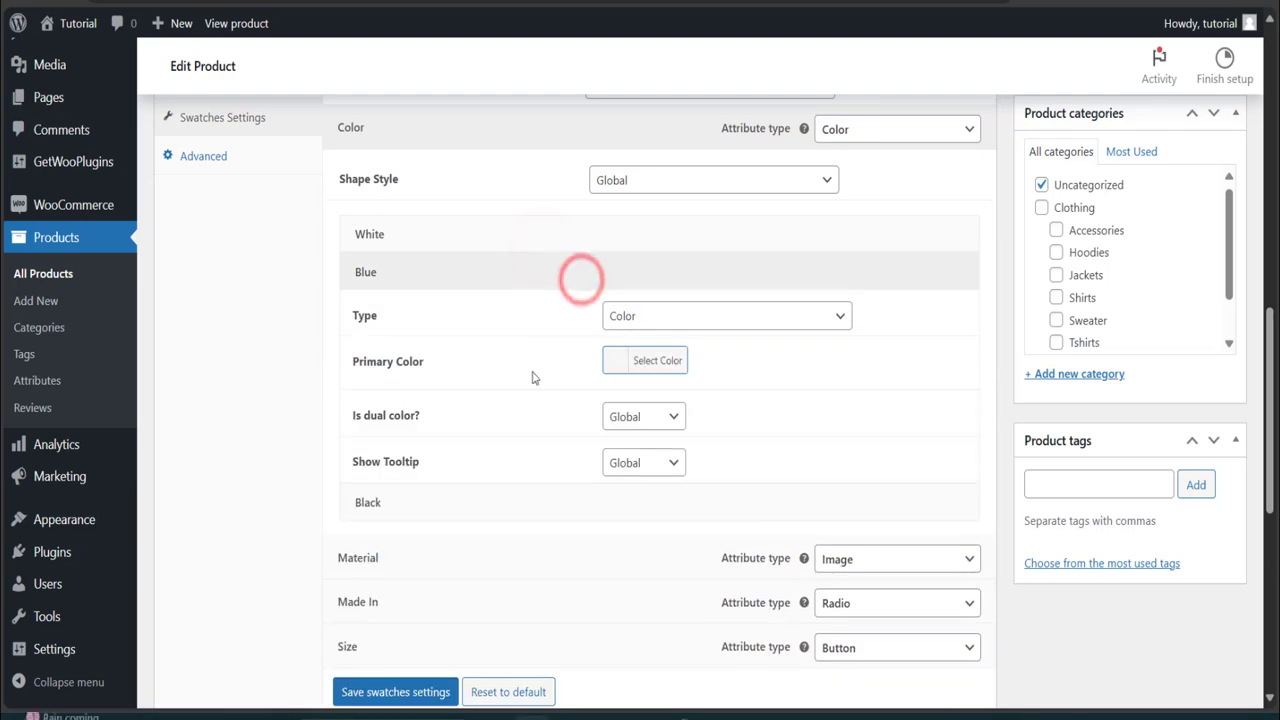
left_click(615, 362)
left_click(735, 580)
left_click(794, 430)
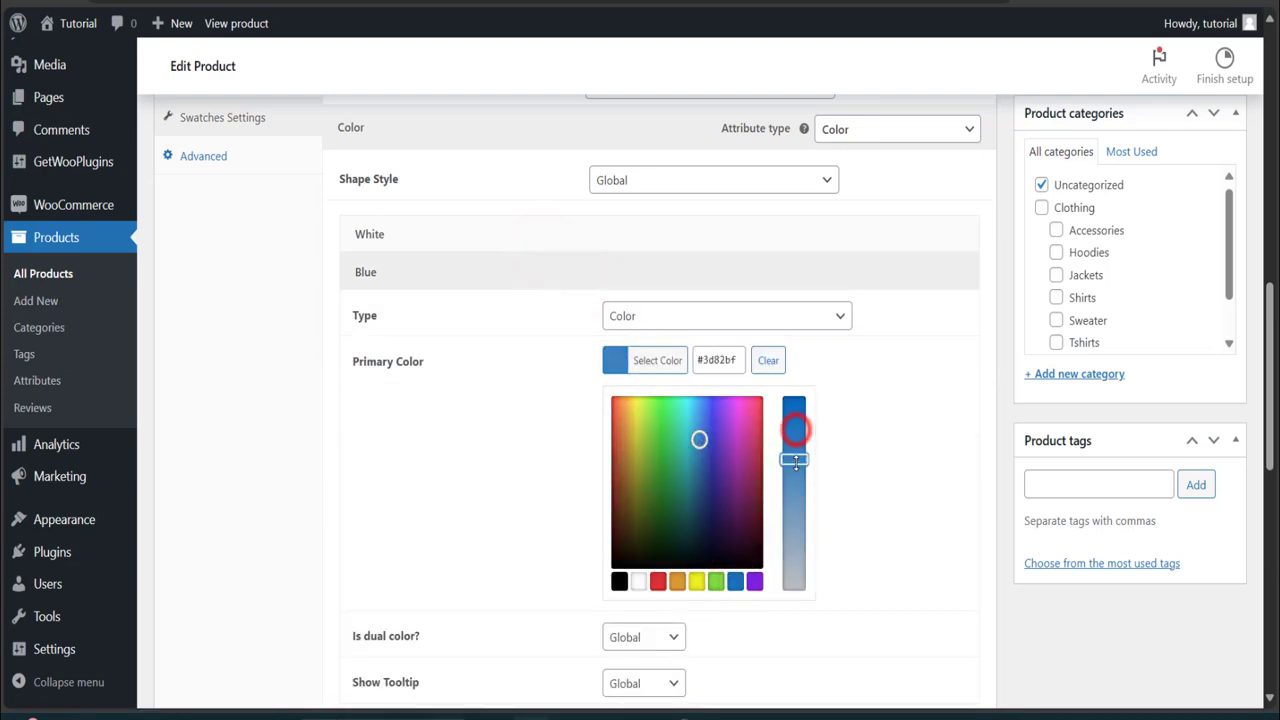
left_click(538, 289)
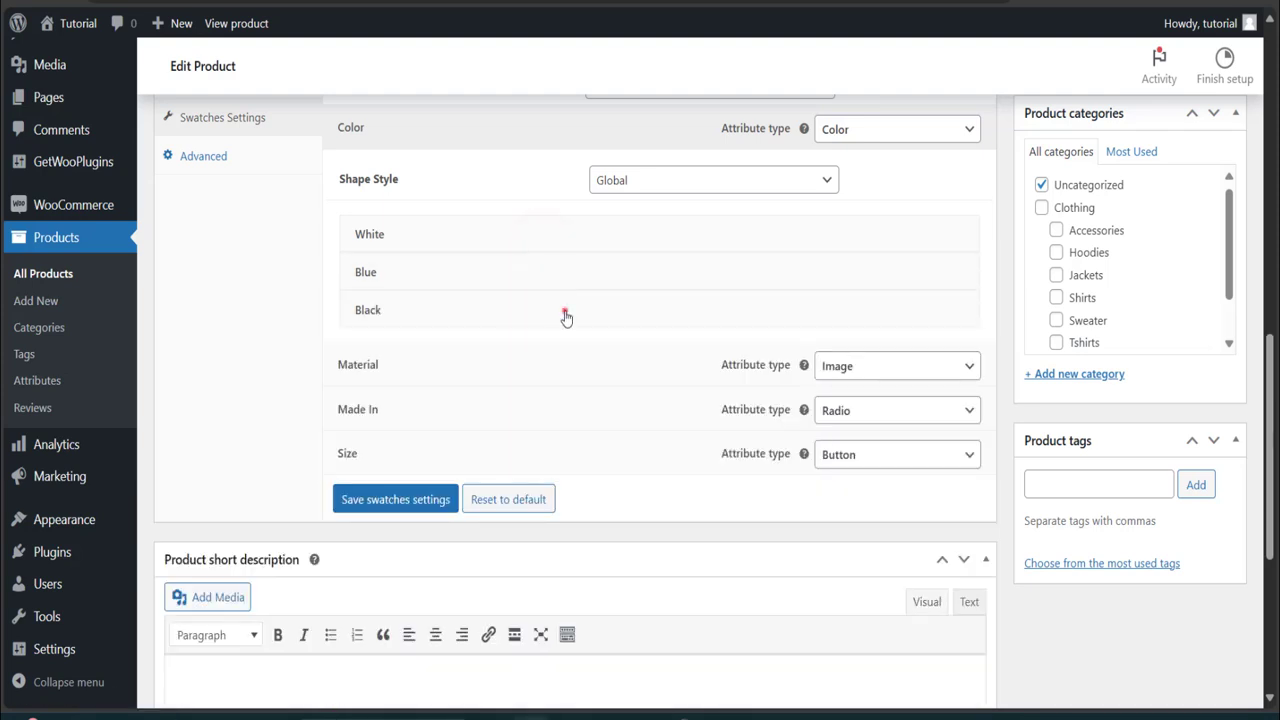
Step: Set the Black term's primary color to #000000 and collapse the Color attribute
left_click(566, 312)
left_click(615, 404)
scroll(617, 412, "down", 2)
left_click(614, 428)
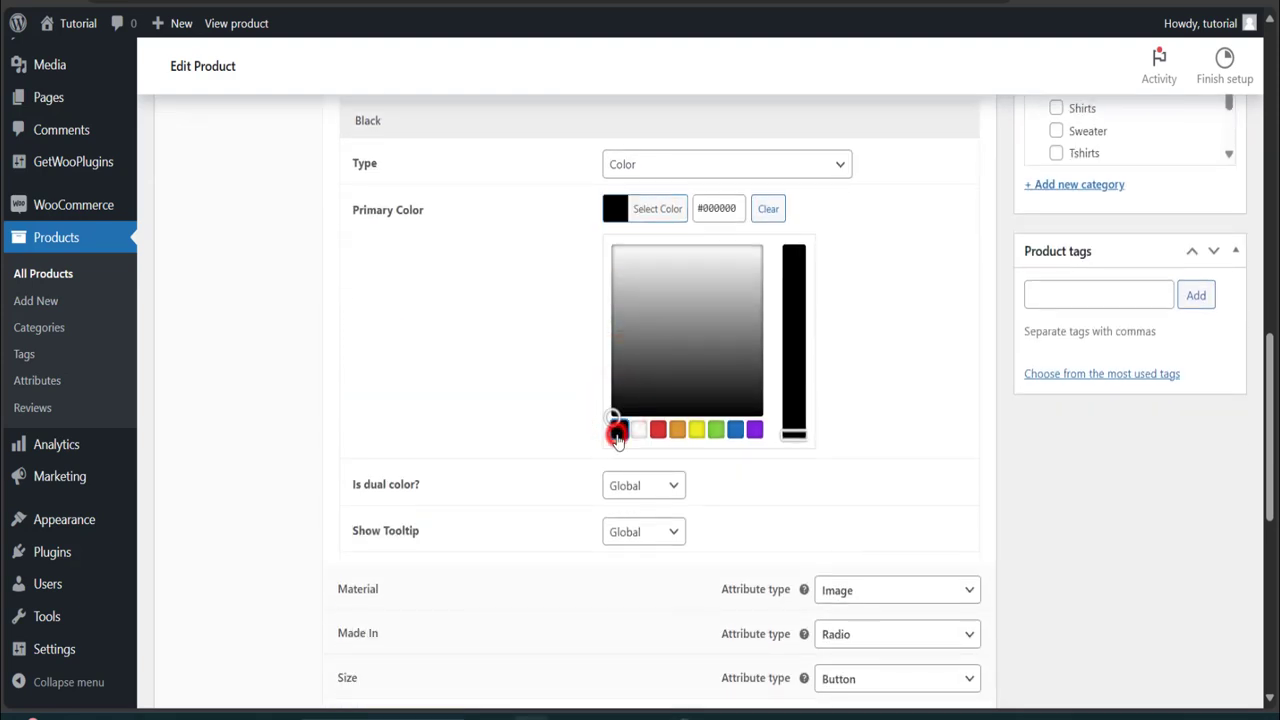
scroll(509, 329, "up", 2)
left_click(508, 322)
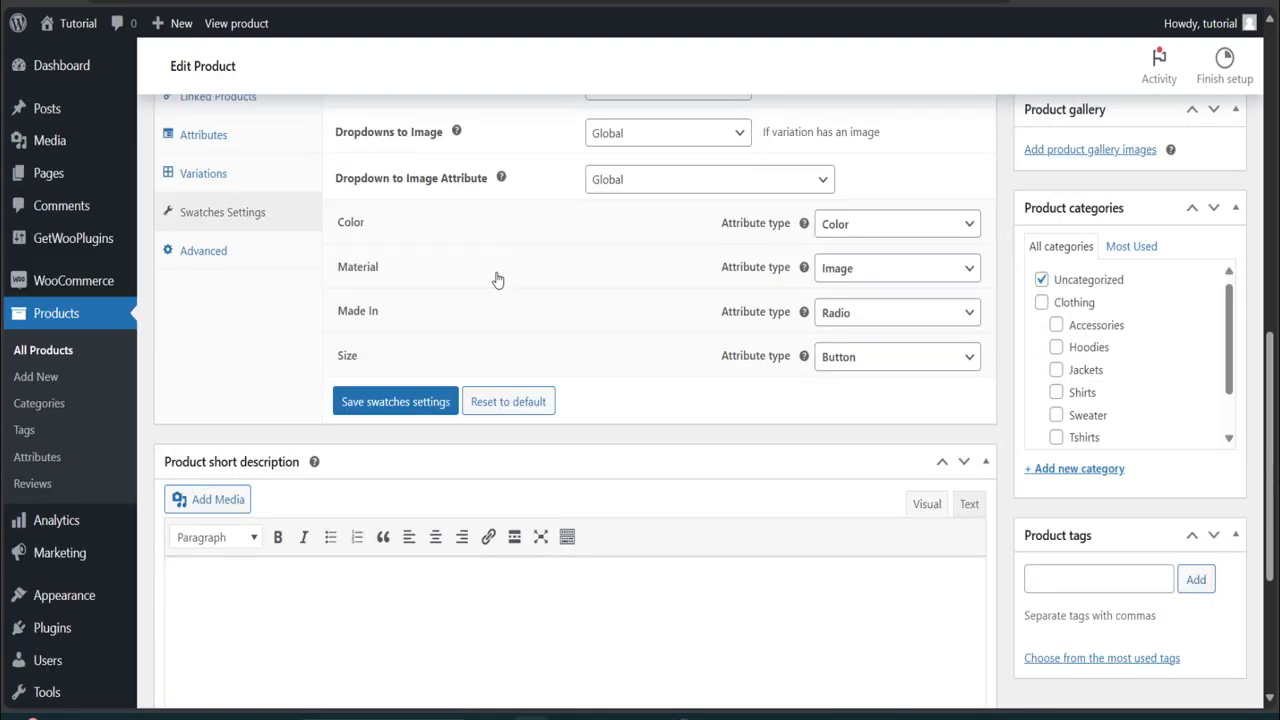
Step: Assign the black crinkled texture from the media library as the swatch image of the Material attribute's Leather term
left_click(507, 279)
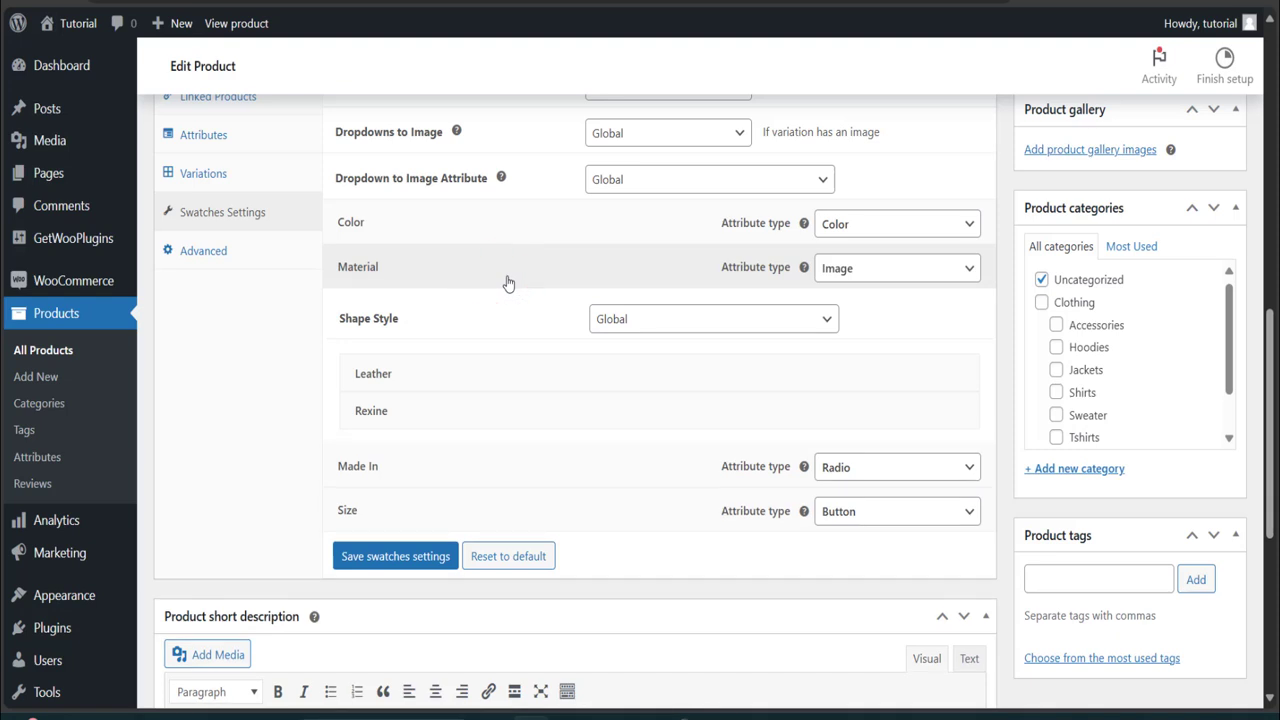
left_click(528, 375)
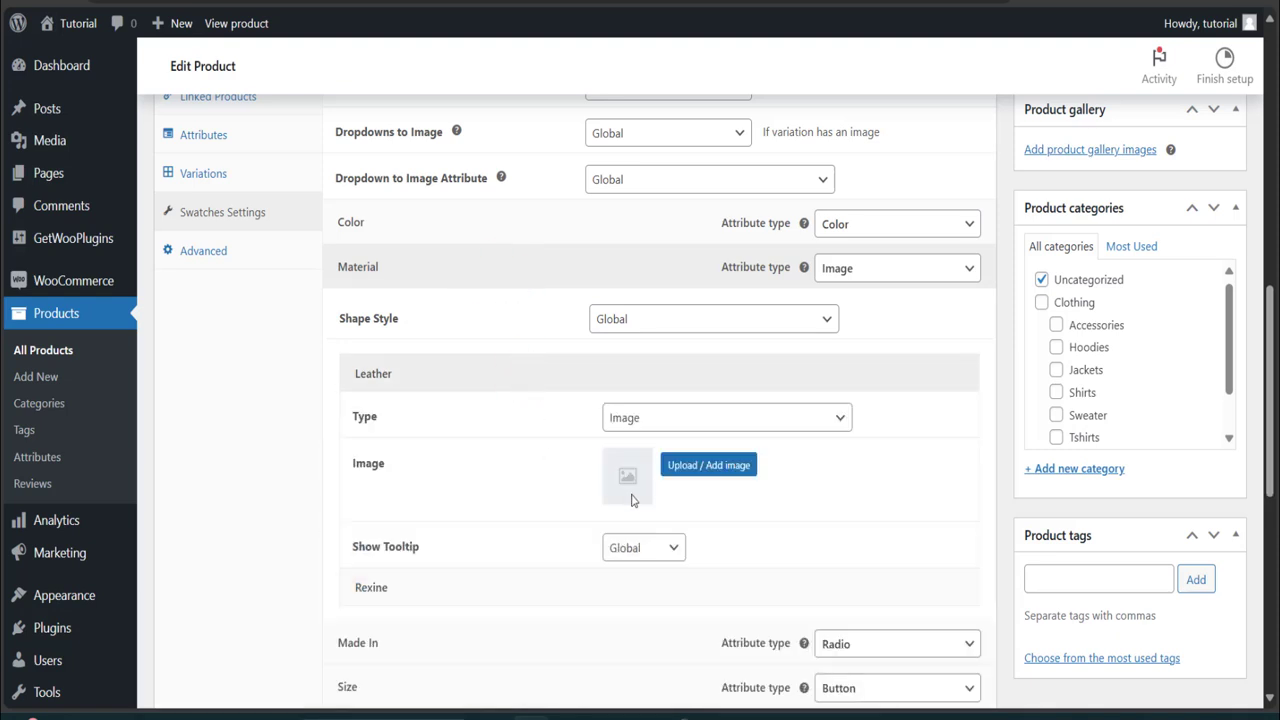
left_click(675, 478)
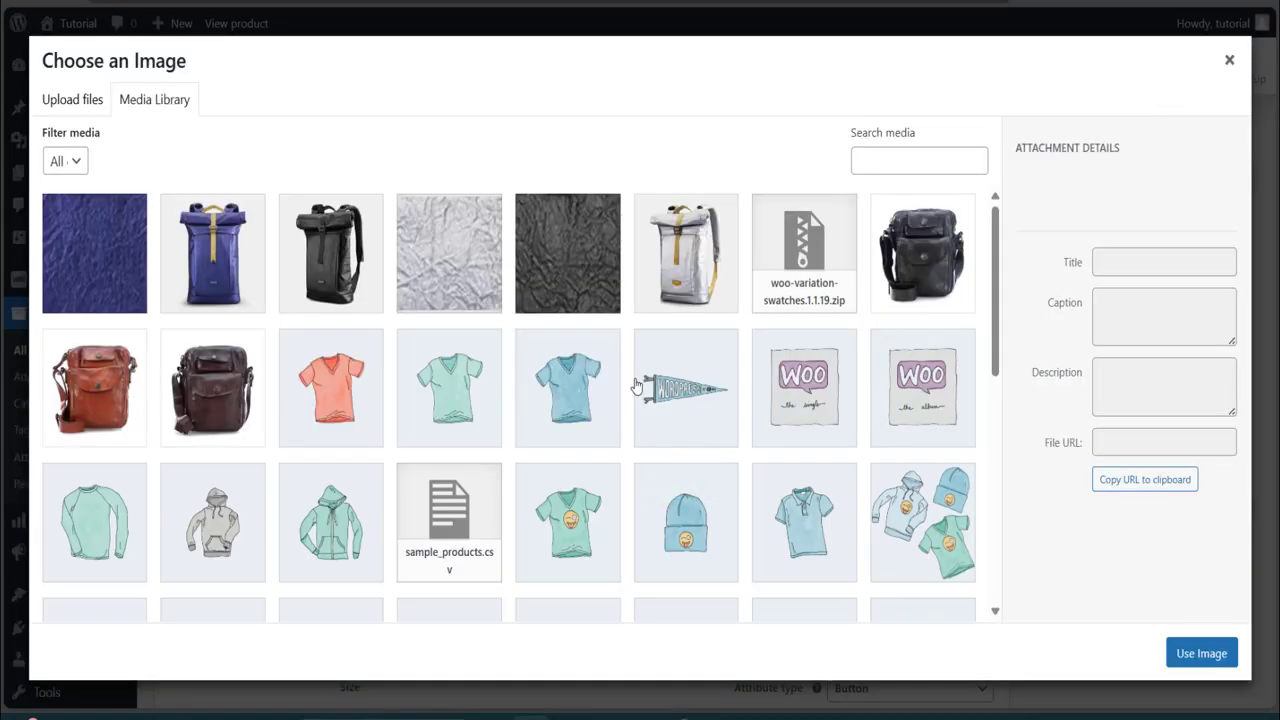
left_click(560, 284)
left_click(1182, 651)
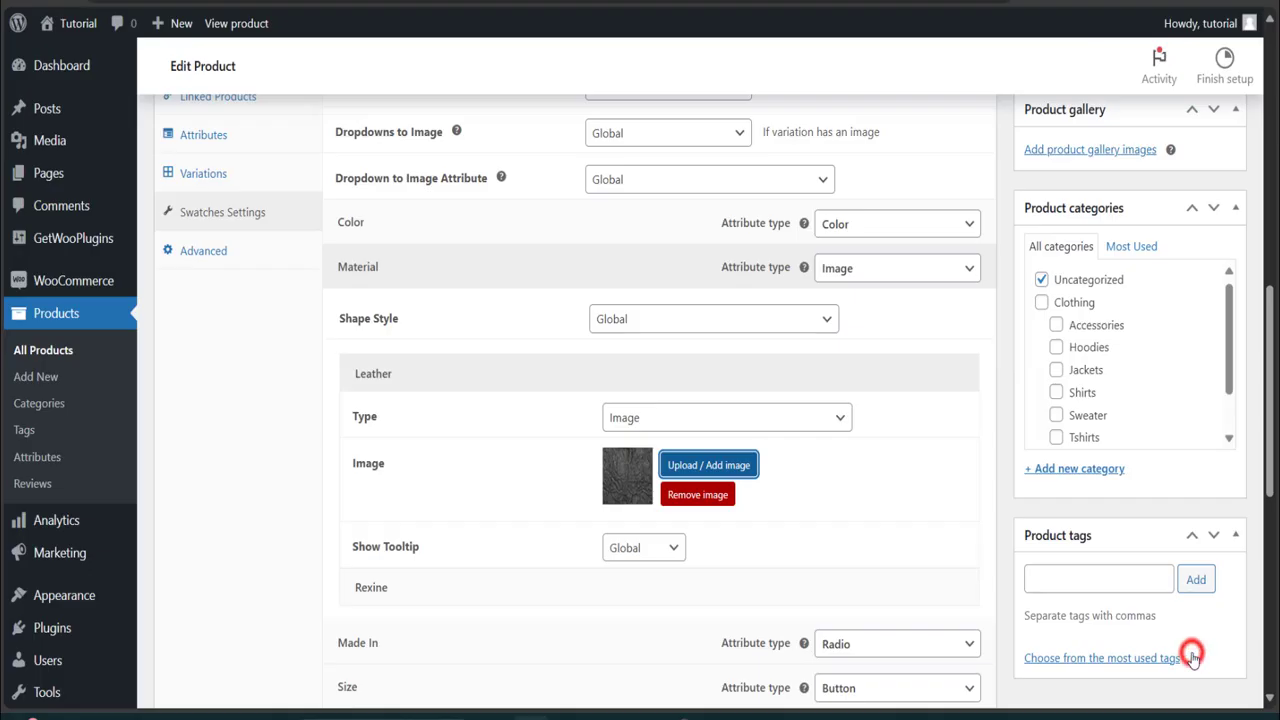
left_click(541, 376)
Step: Assign the light gray texture 5-37-Copy.jpg as the Rexine term's swatch image and collapse the Material attribute
left_click(535, 409)
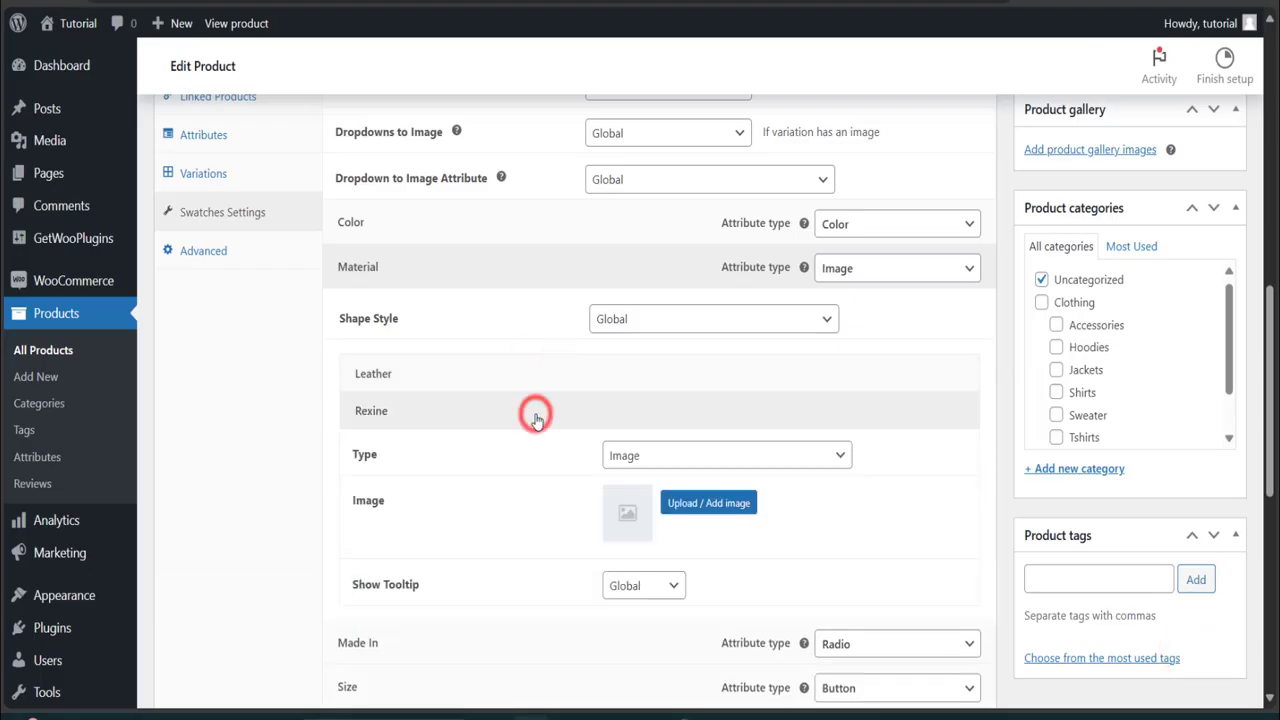
left_click(676, 510)
left_click(445, 275)
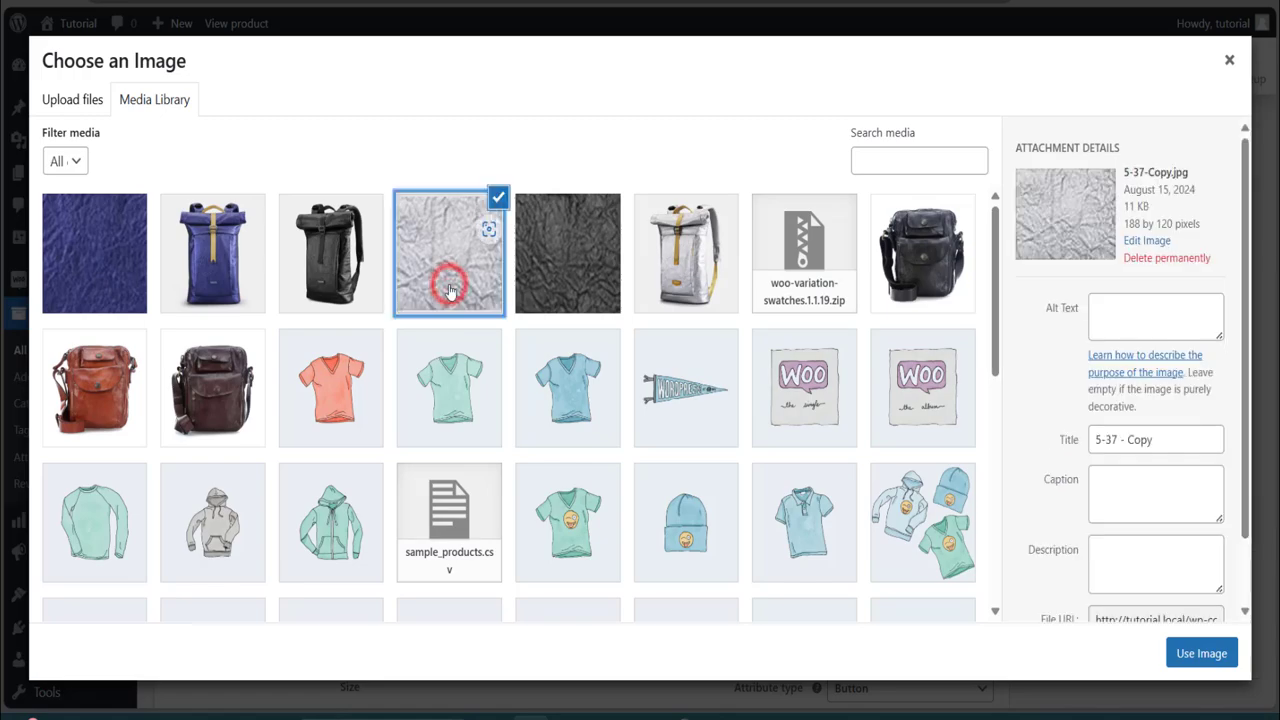
left_click(1198, 654)
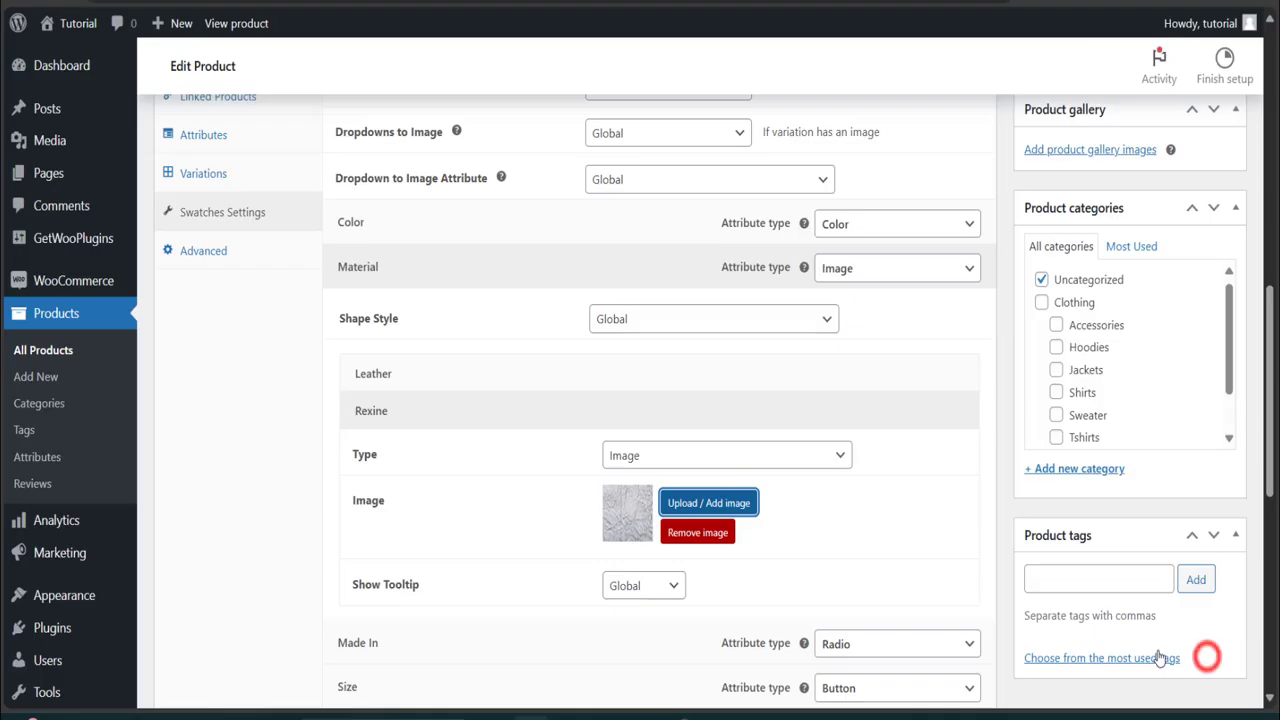
left_click(524, 279)
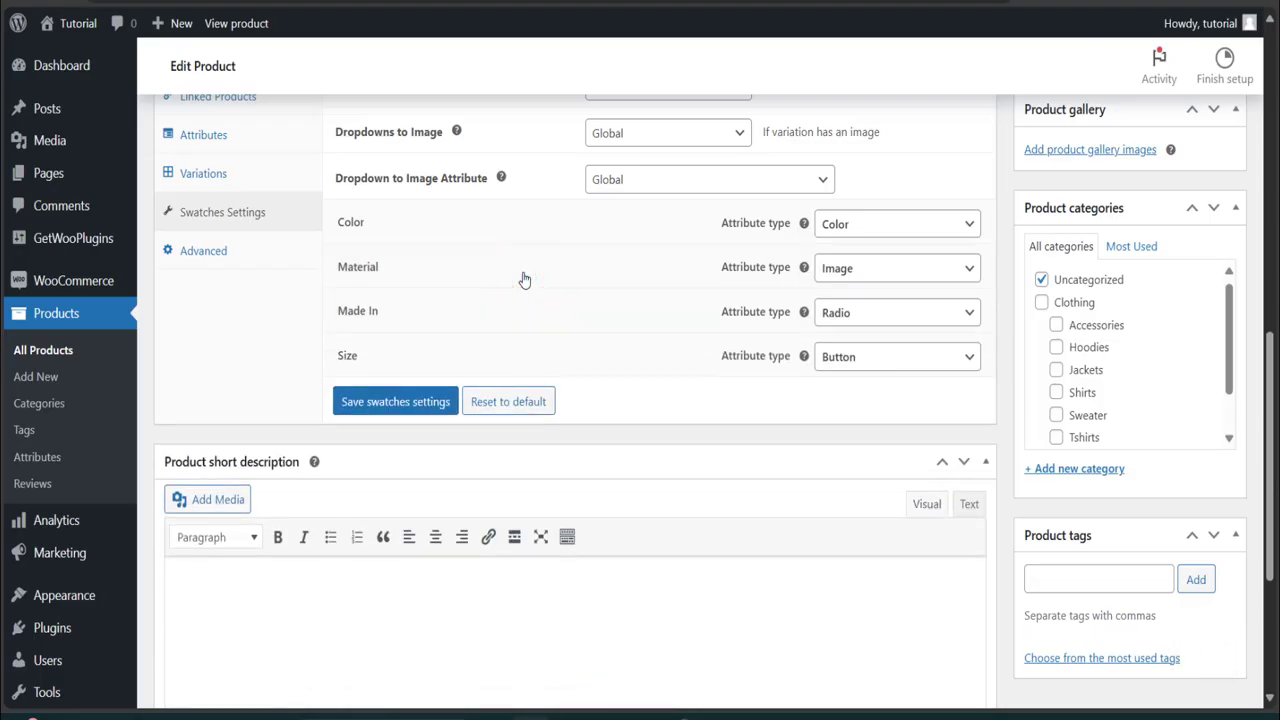
Step: Save the product's swatches settings and update the Smart Bag product
left_click(395, 401)
scroll(387, 415, "up", 10)
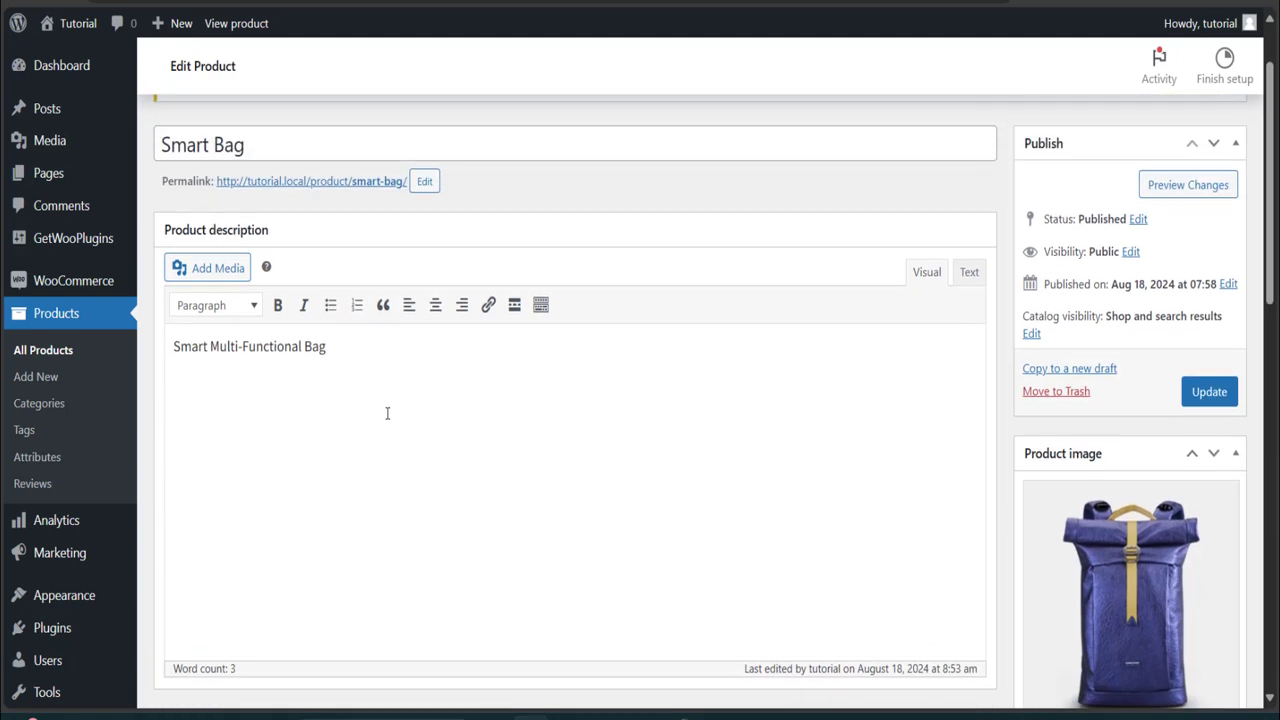
left_click(1205, 405)
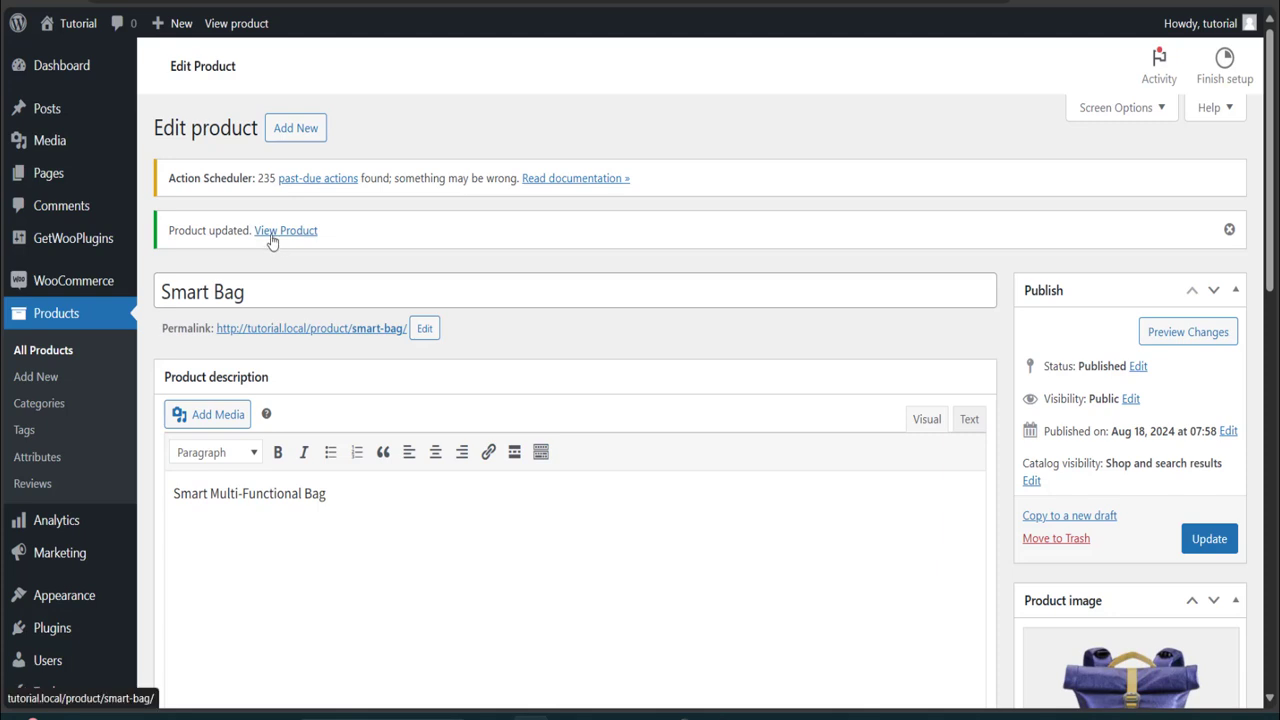
Step: View the Smart Bag product page and try the Large size button swatch
left_click(272, 242)
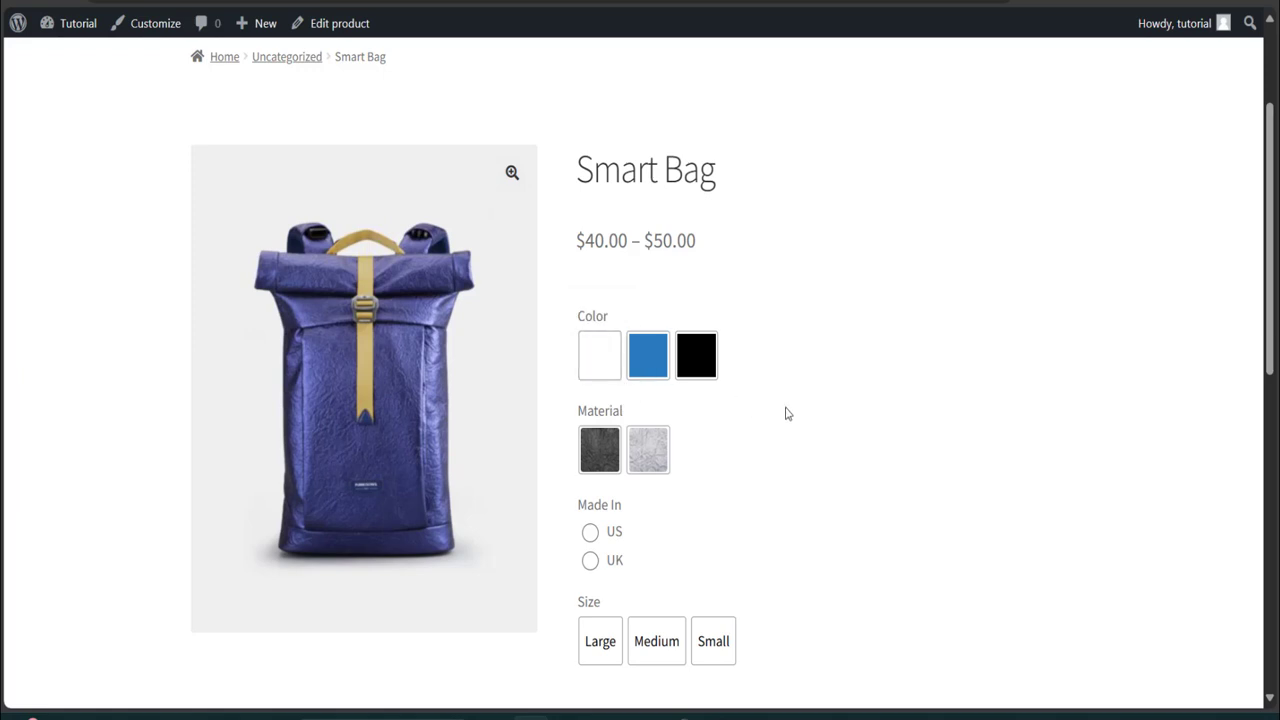
left_click(601, 652)
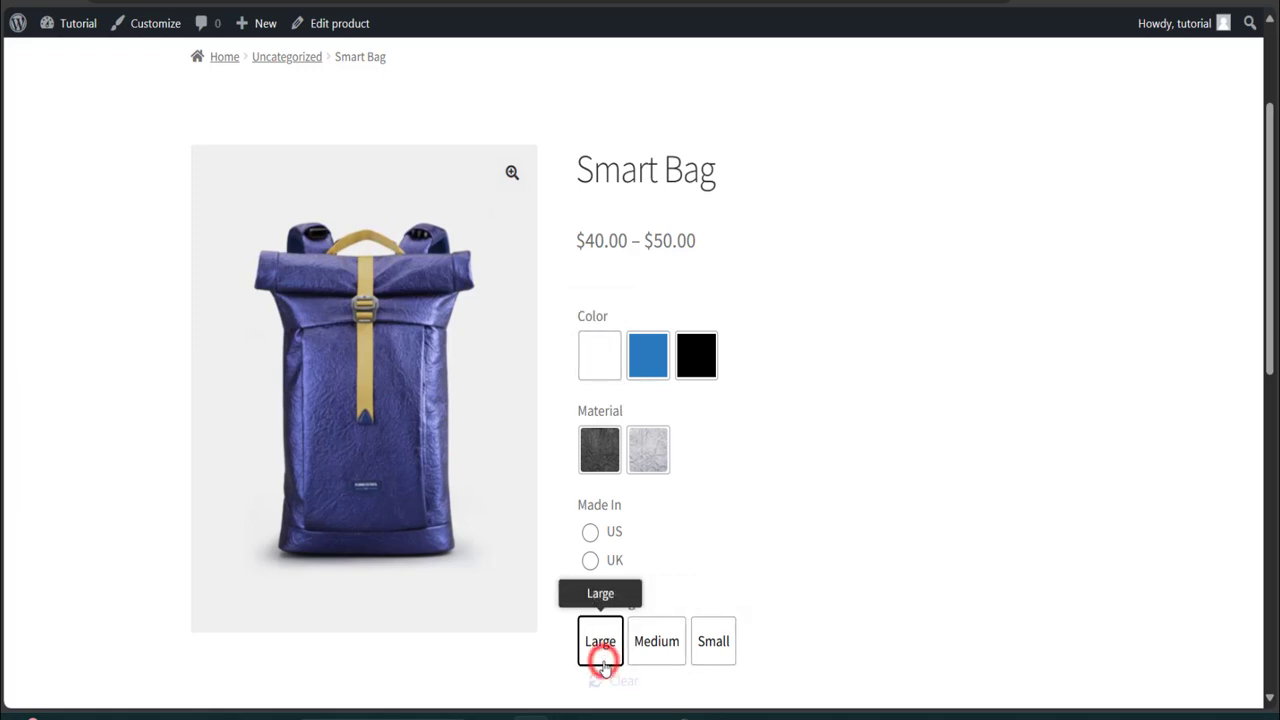